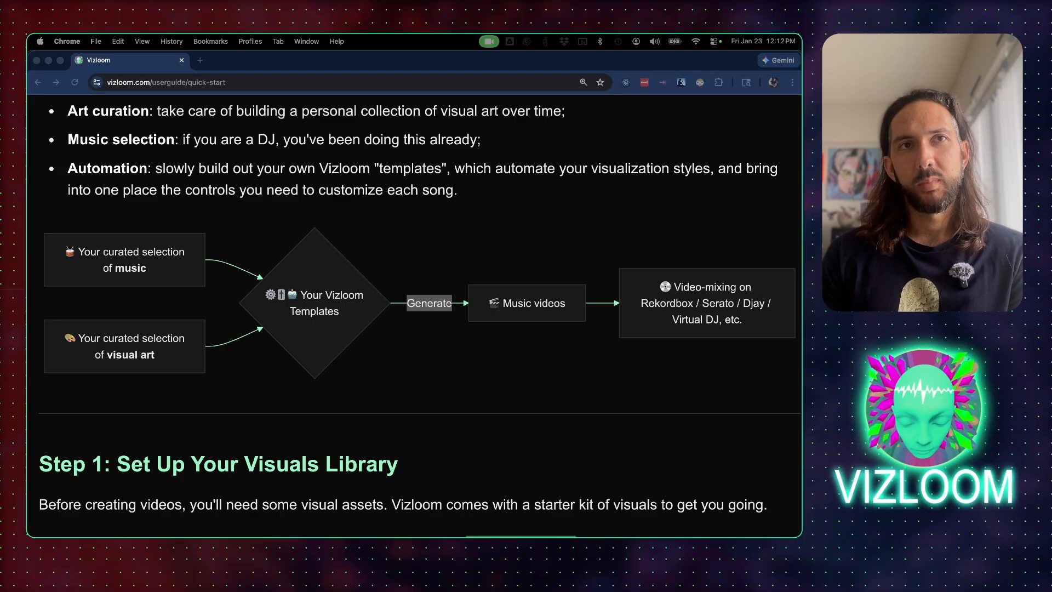
Switch to Finder and bring the Starter Kit window in front of VizLoom's Visuals Library
{"action": "key", "text": "super+Tab"}
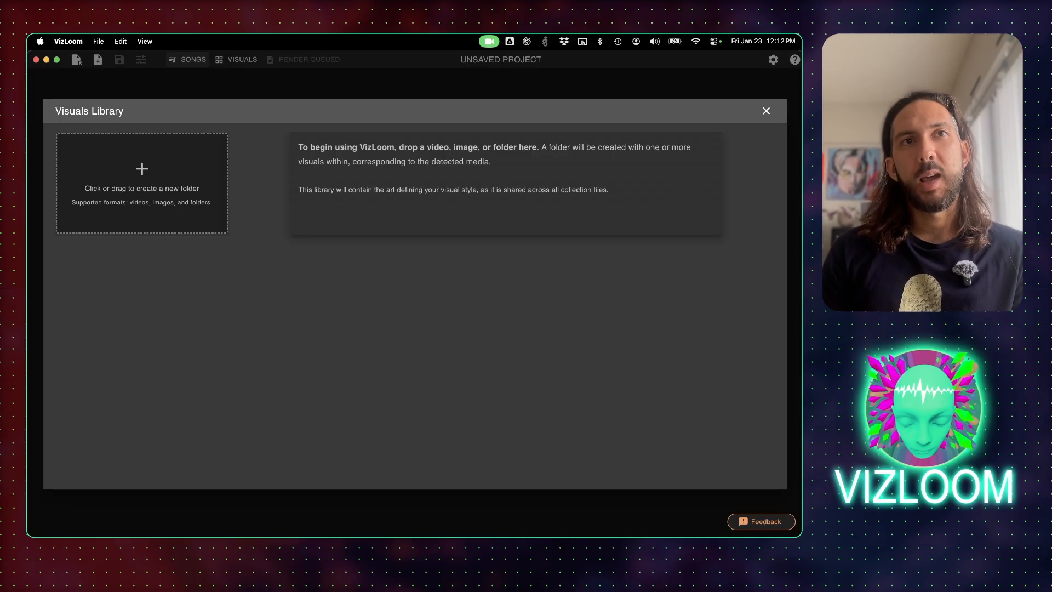
{"action": "key", "text": "super+Tab"}
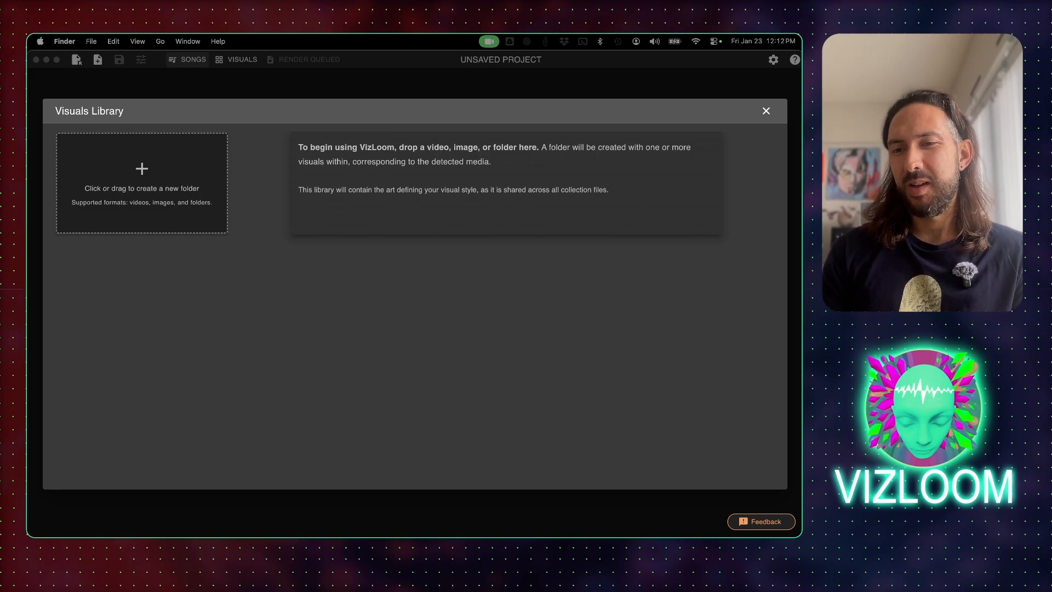
{"action": "left_click_drag", "start_coordinate": [800, 230], "coordinate": [506, 269]}
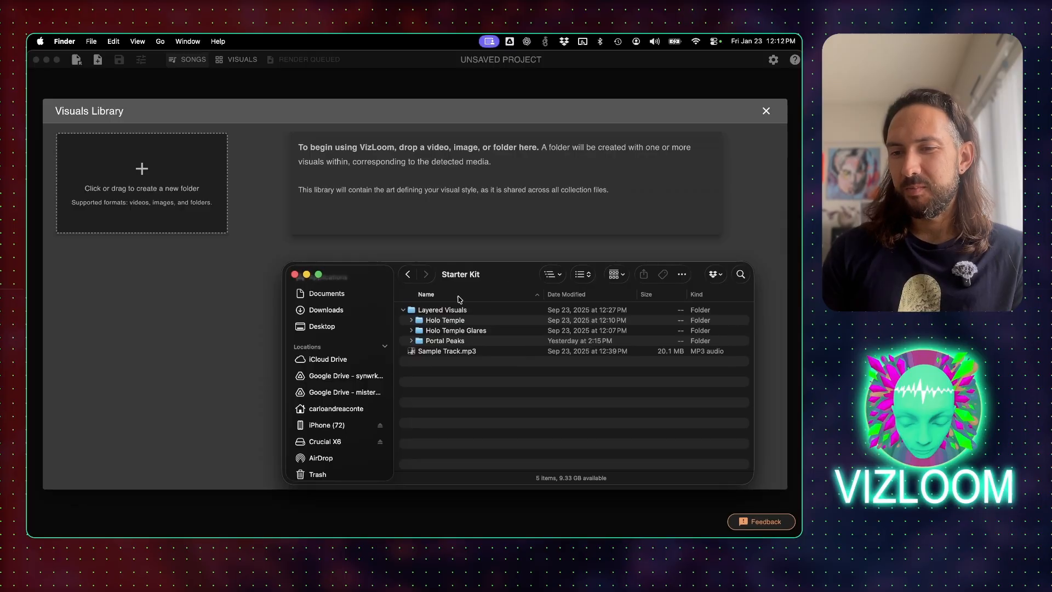
Examine the clips in the Starter Kit's Holo Temple folder, preview Eclipse.mp4, and collapse the folder again
{"action": "left_click", "coordinate": [412, 320]}
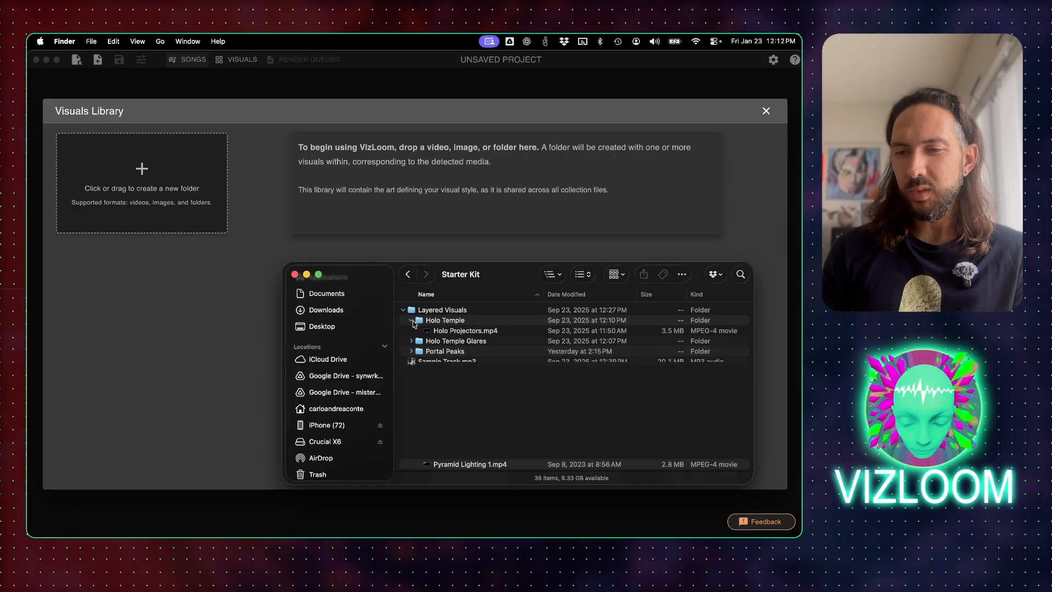
{"action": "scroll", "coordinate": [459, 347], "scroll_direction": "down", "scroll_amount": 5}
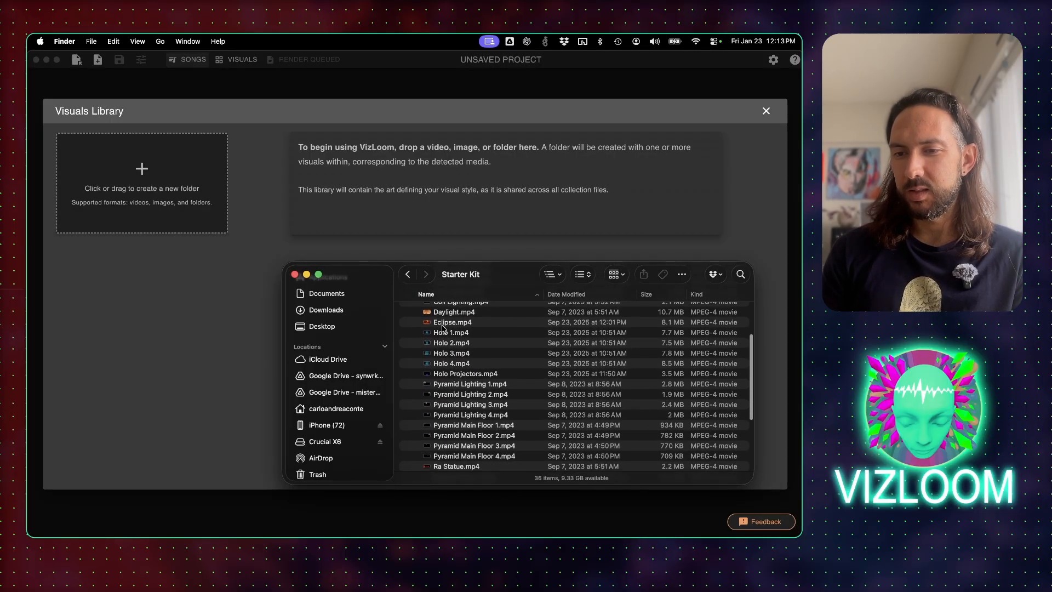
{"action": "left_click", "coordinate": [443, 323]}
{"action": "key", "text": "space"}
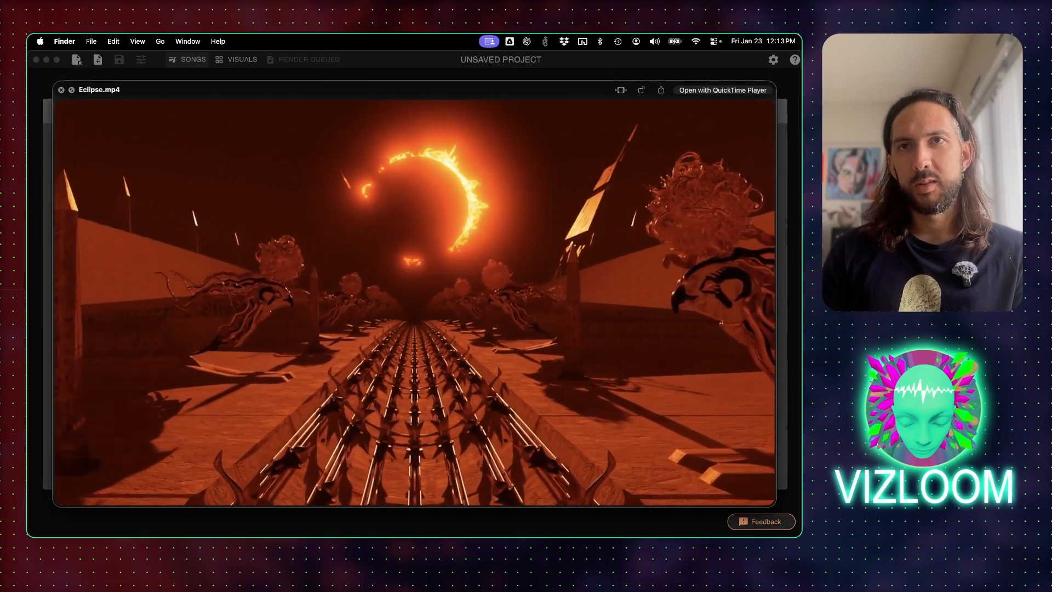
{"action": "key", "text": "space"}
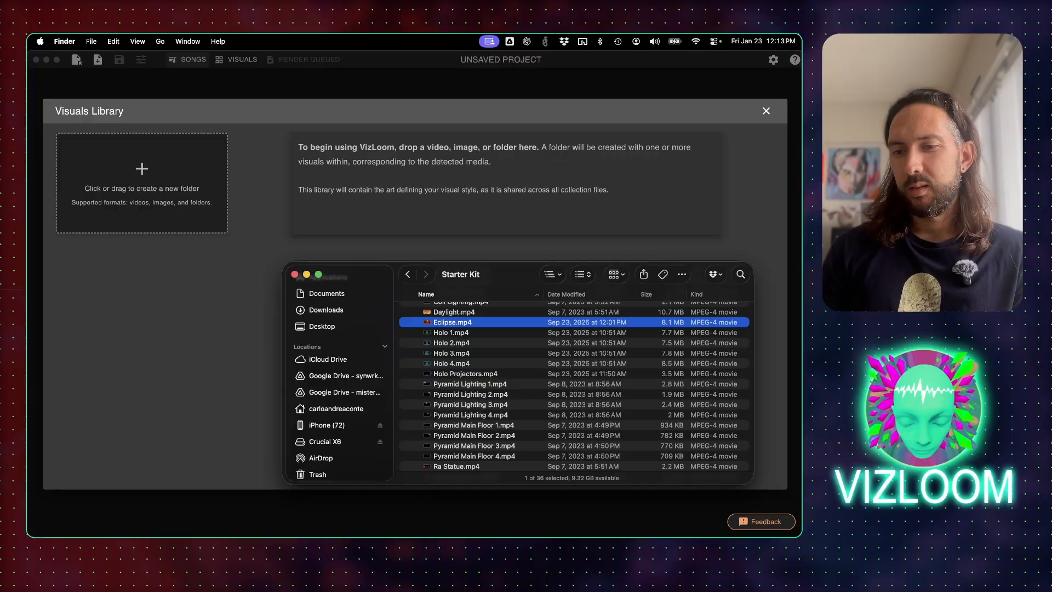
{"action": "scroll", "coordinate": [460, 368], "scroll_direction": "up", "scroll_amount": 5}
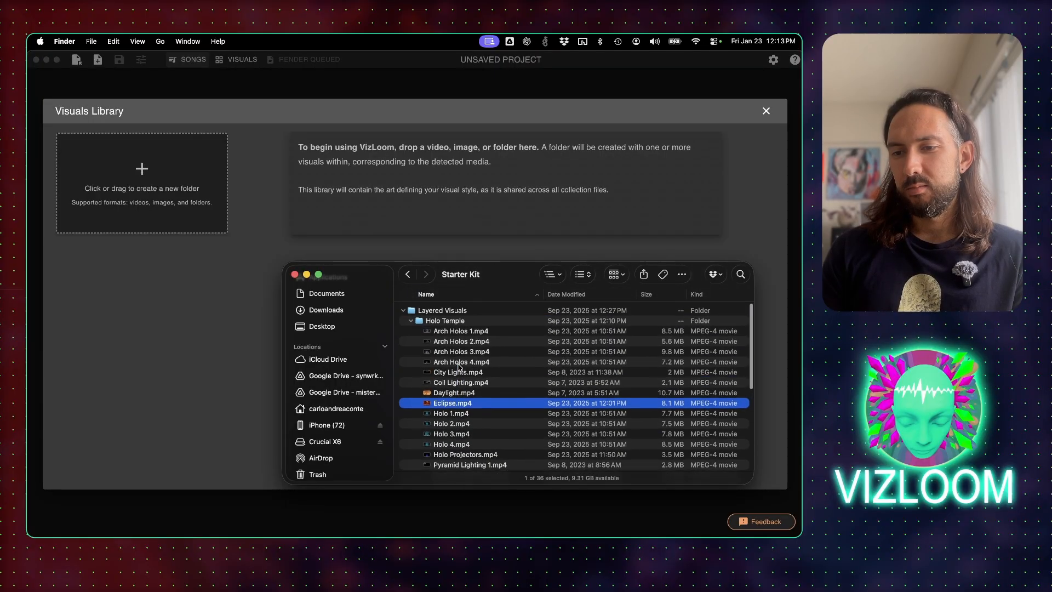
{"action": "left_click", "coordinate": [412, 319]}
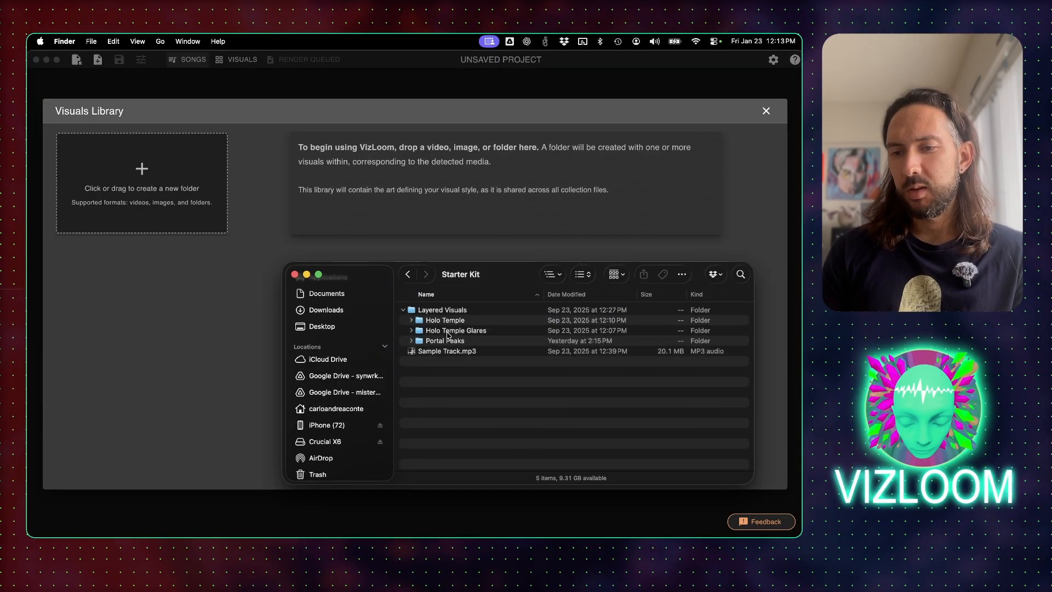
Import the Holo Temple, Holo Temple Glares and Portal Peaks folders into VizLoom's Visuals Library with 120 BPM and first beat frame 0
{"action": "left_click", "coordinate": [448, 323]}
{"action": "left_click", "coordinate": [446, 343], "text": "shift"}
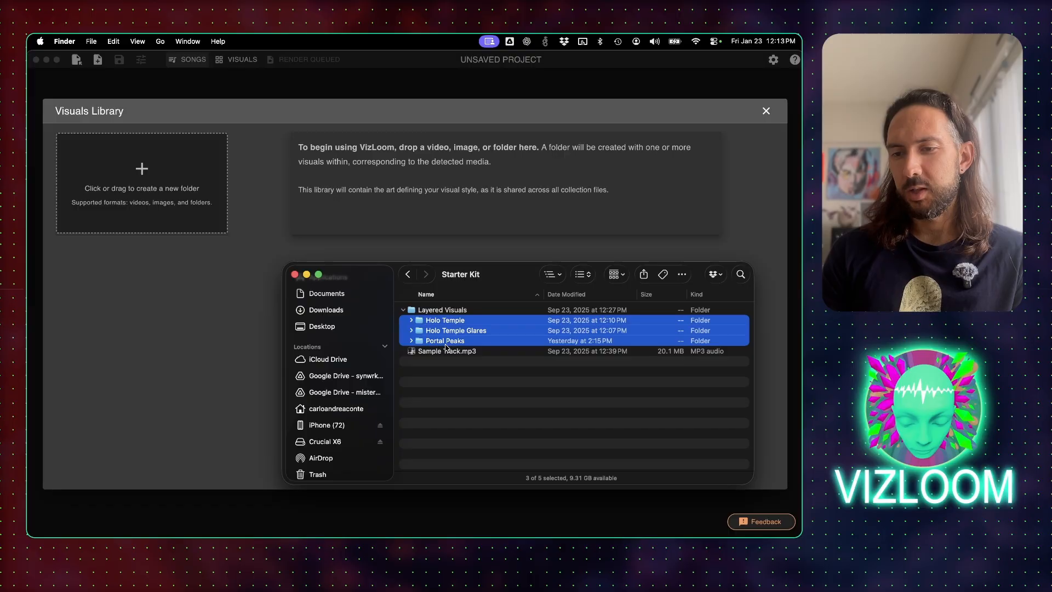
{"action": "left_click_drag", "start_coordinate": [447, 323], "coordinate": [249, 316]}
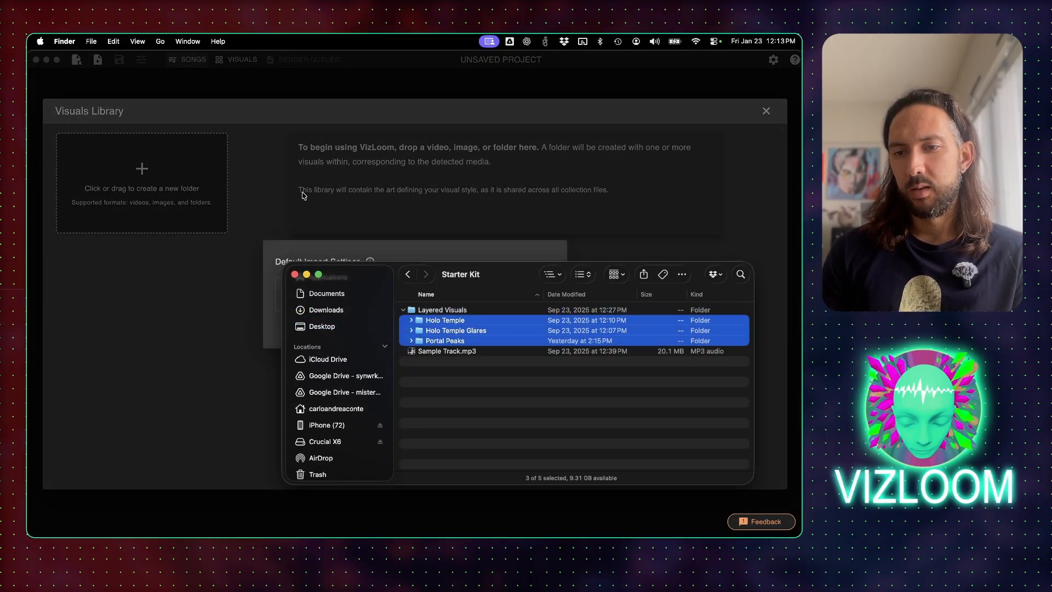
{"action": "left_click", "coordinate": [276, 250]}
{"action": "left_click", "coordinate": [359, 299]}
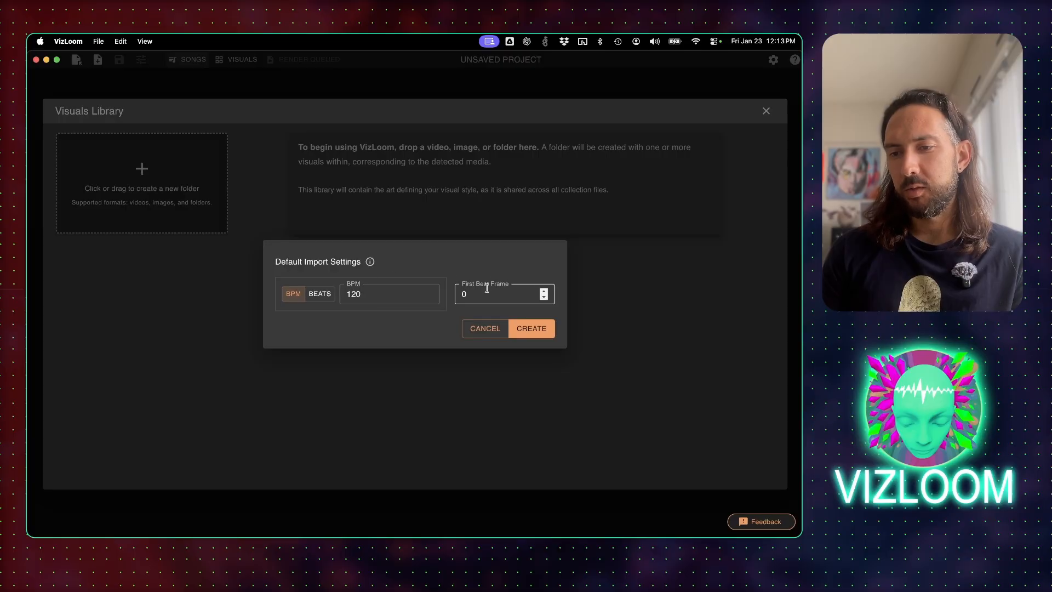
{"action": "left_click", "coordinate": [536, 329]}
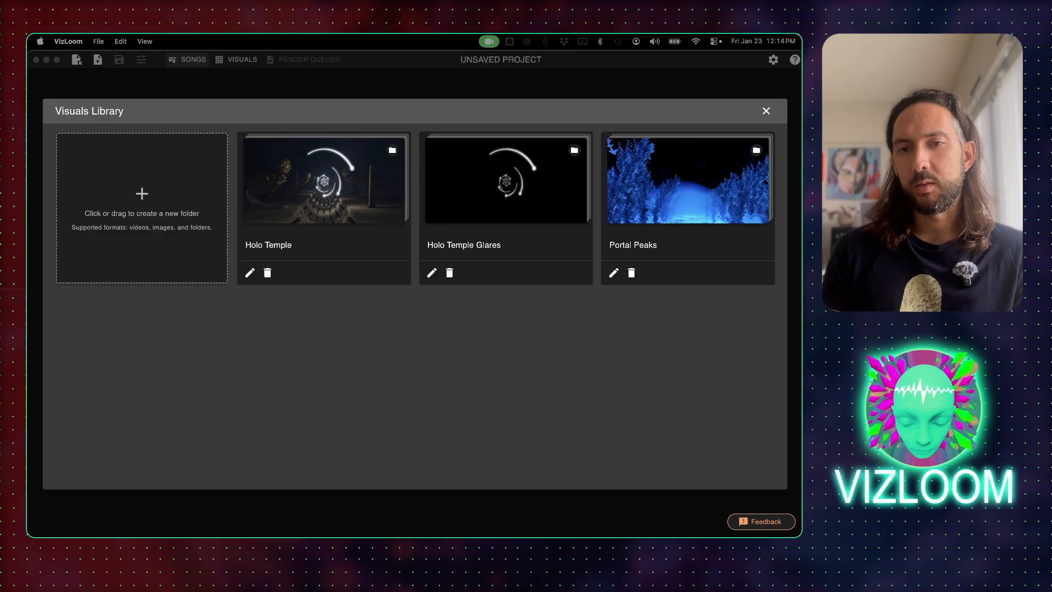
Look through the visuals in the library's Holo Temple folder and return to the folder overview
{"action": "left_click", "coordinate": [741, 109]}
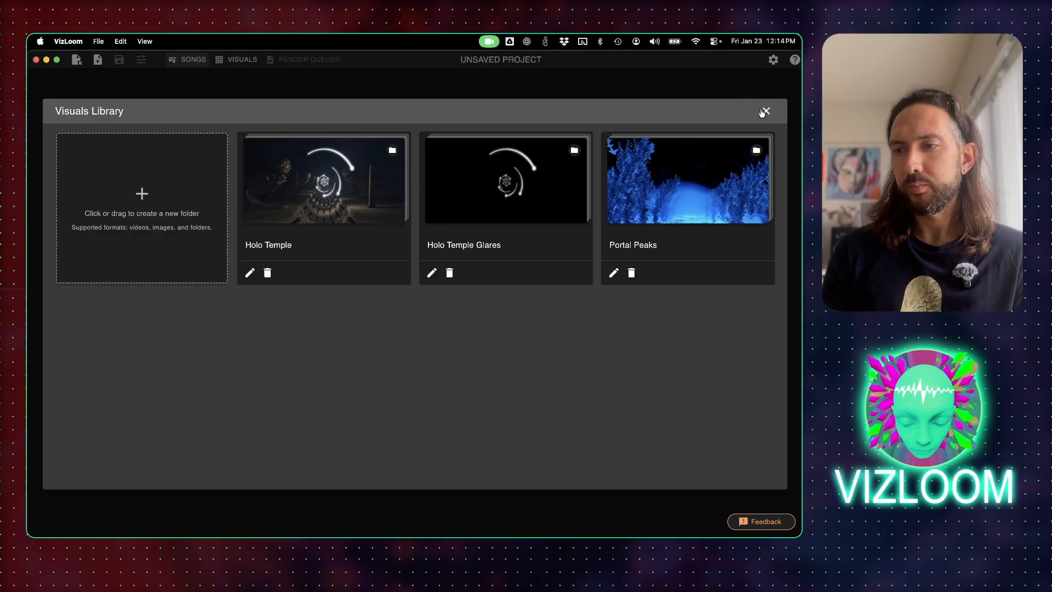
{"action": "left_click", "coordinate": [314, 188]}
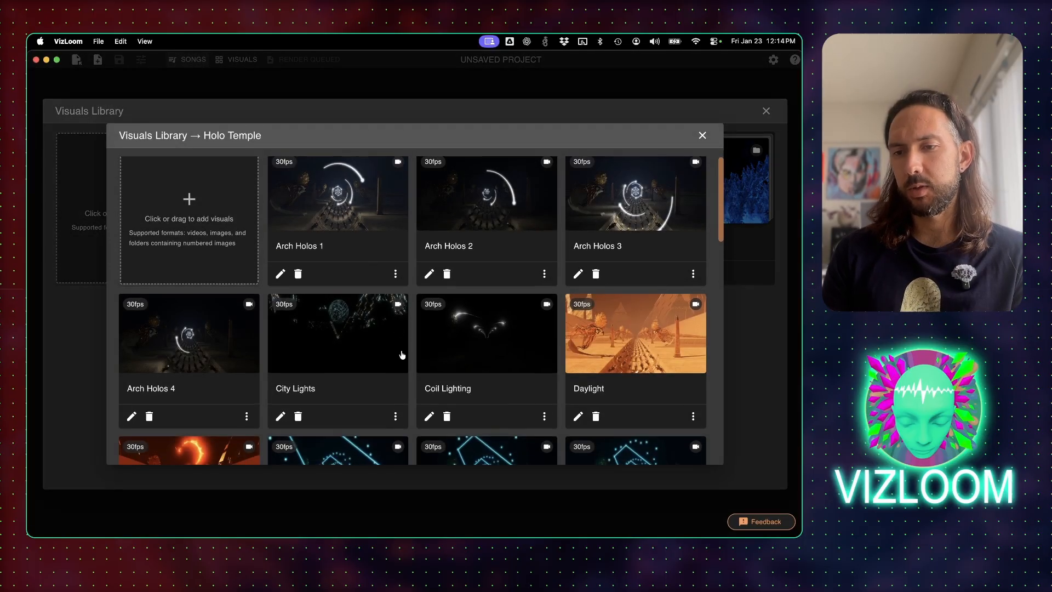
{"action": "scroll", "coordinate": [402, 355], "scroll_direction": "down", "scroll_amount": 12}
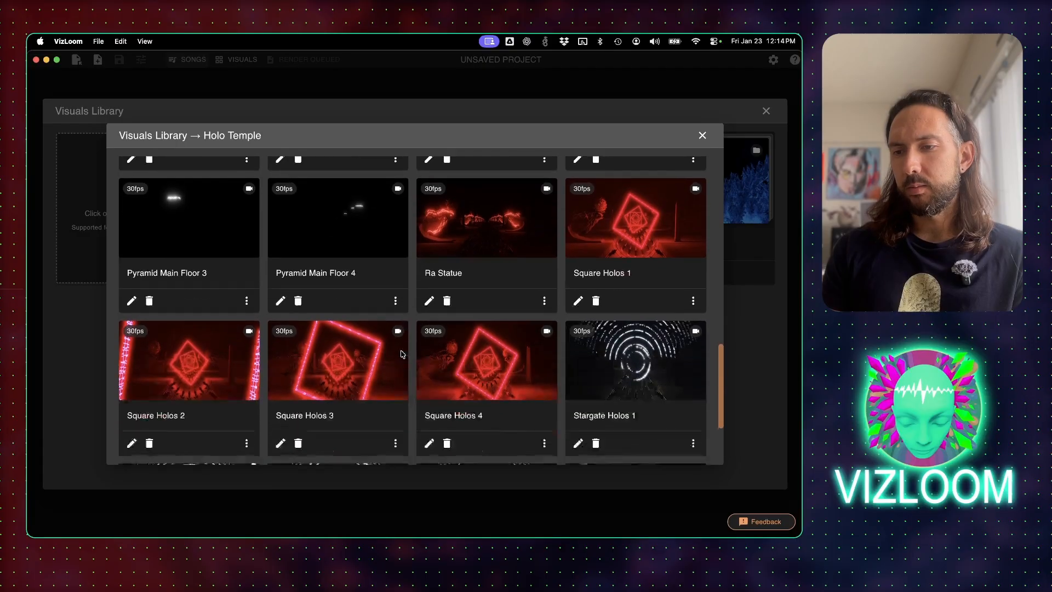
{"action": "scroll", "coordinate": [403, 355], "scroll_direction": "down", "scroll_amount": 3}
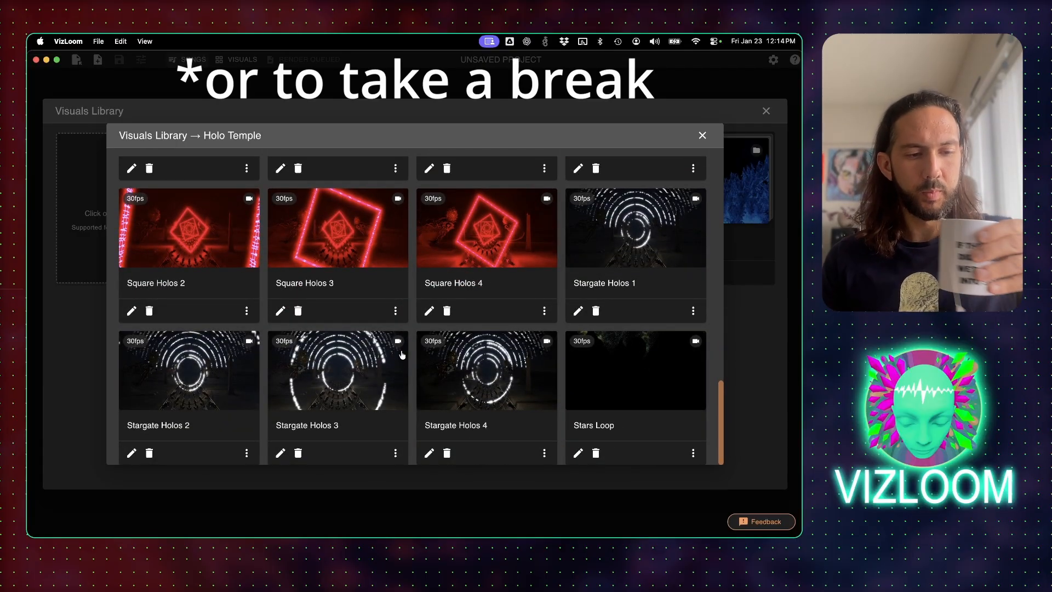
{"action": "scroll", "coordinate": [402, 355], "scroll_direction": "up", "scroll_amount": 10}
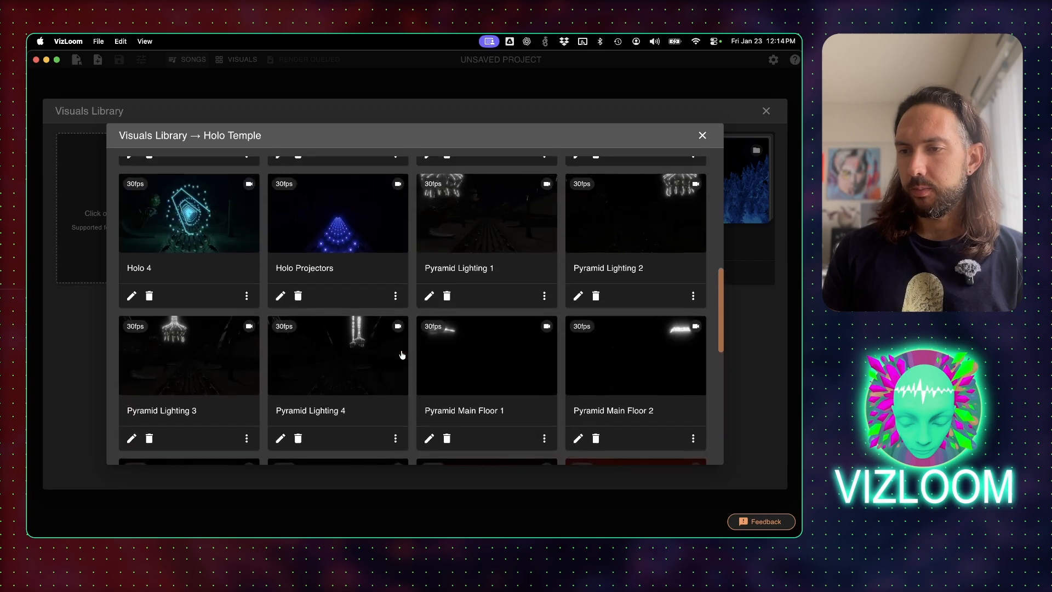
{"action": "left_click", "coordinate": [742, 367]}
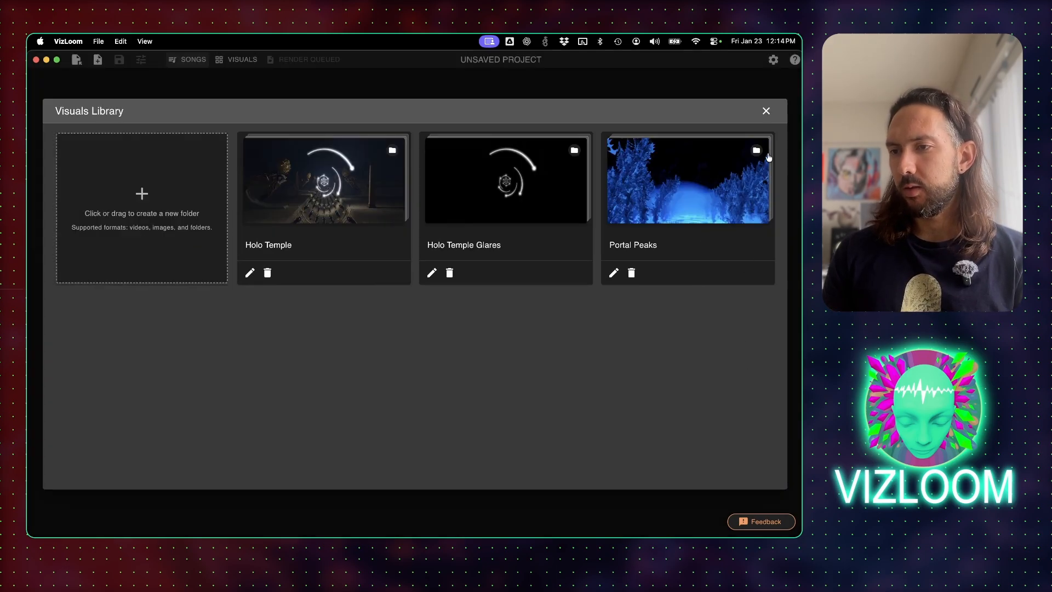
Leave the Visuals Library and create a new collection with framerate 30 and a BPM detection range of 90 to 200
{"action": "left_click", "coordinate": [766, 112]}
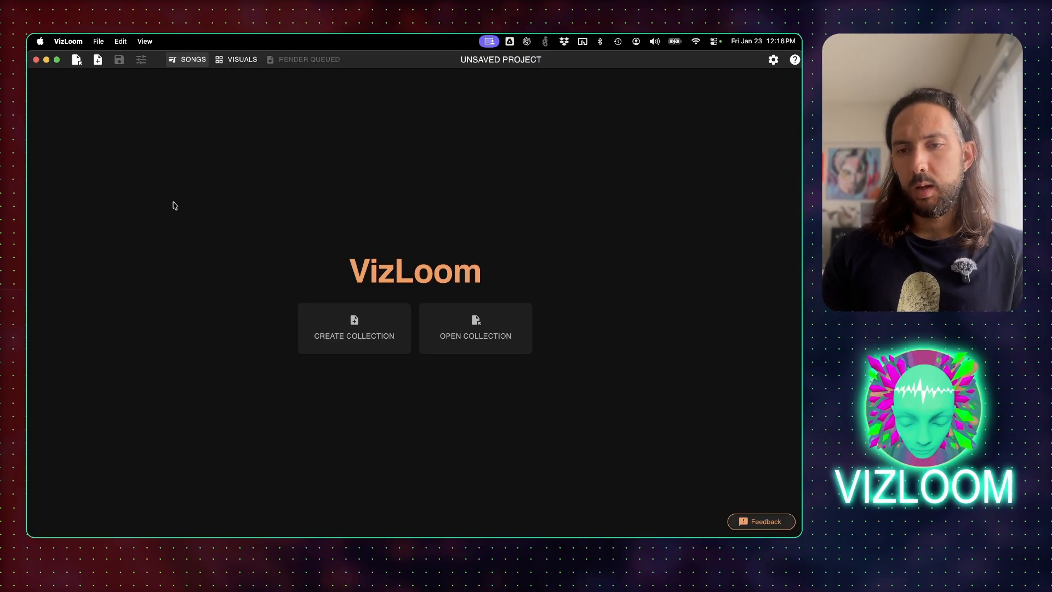
{"action": "left_click", "coordinate": [333, 327]}
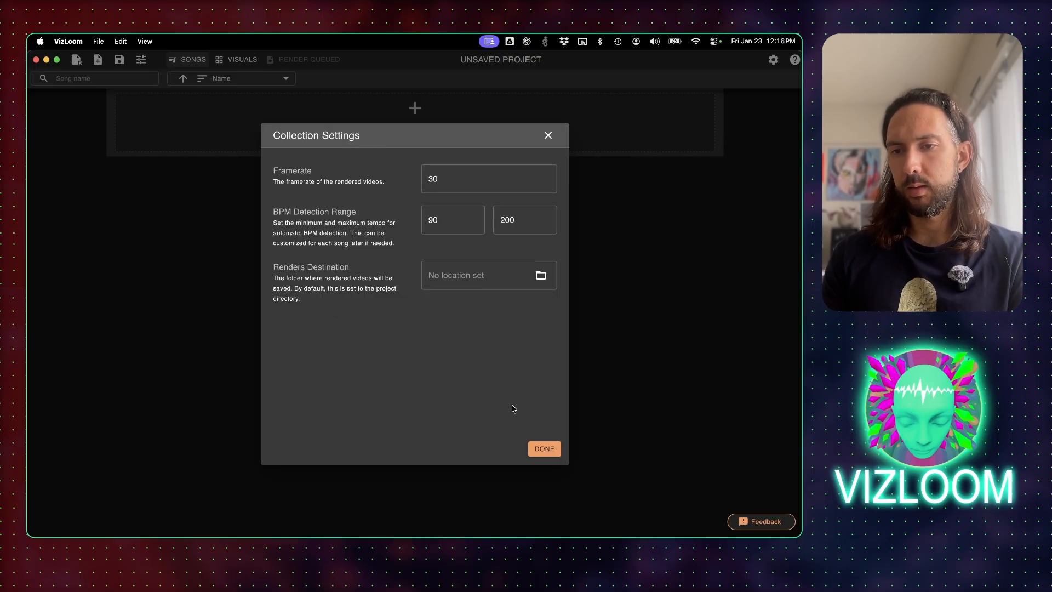
{"action": "left_click", "coordinate": [541, 447]}
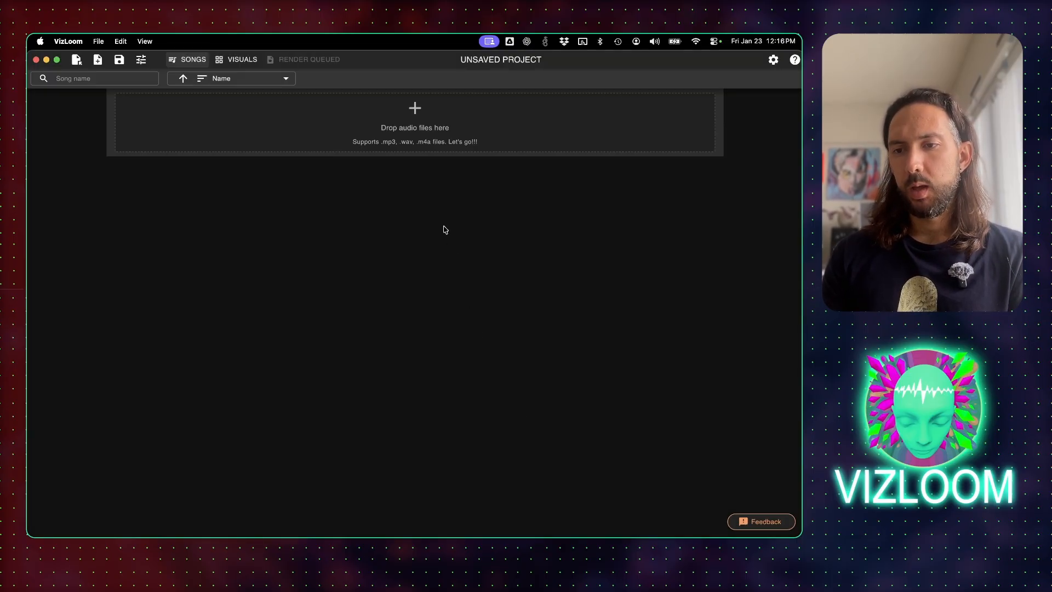
Add Sample Track.mp3 from the Starter Kit folder in Finder to the collection's songs
{"action": "key", "text": "super+Tab"}
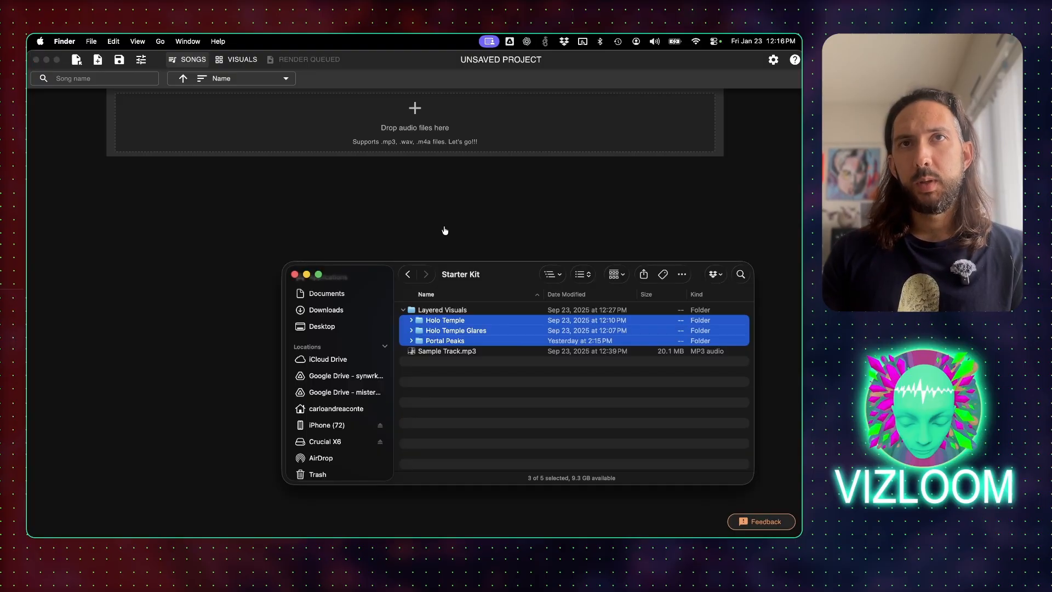
{"action": "left_click_drag", "start_coordinate": [500, 274], "coordinate": [432, 35]}
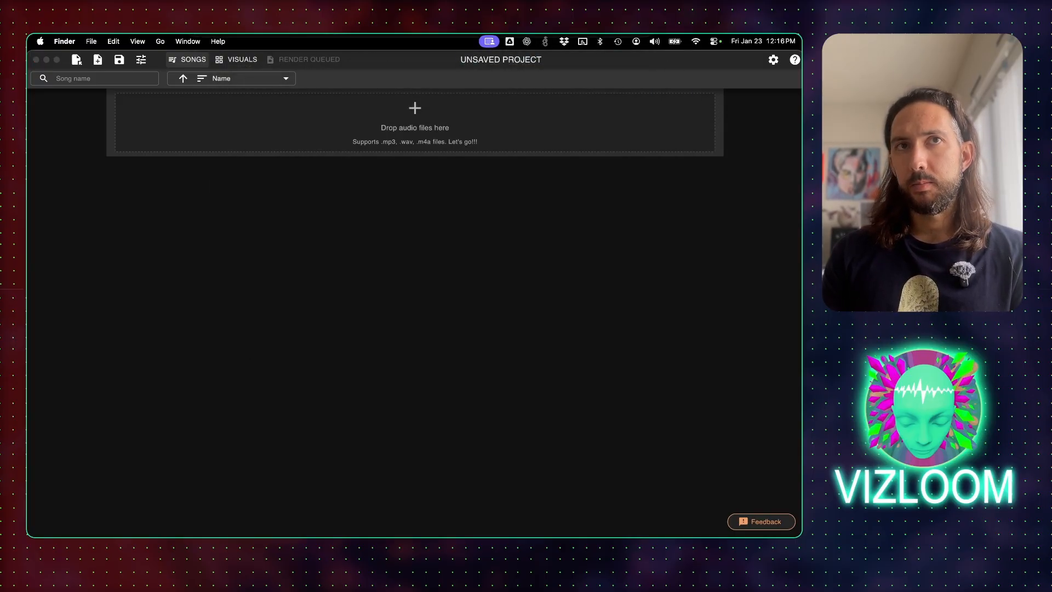
{"action": "left_click_drag", "start_coordinate": [217, 263], "coordinate": [575, 364]}
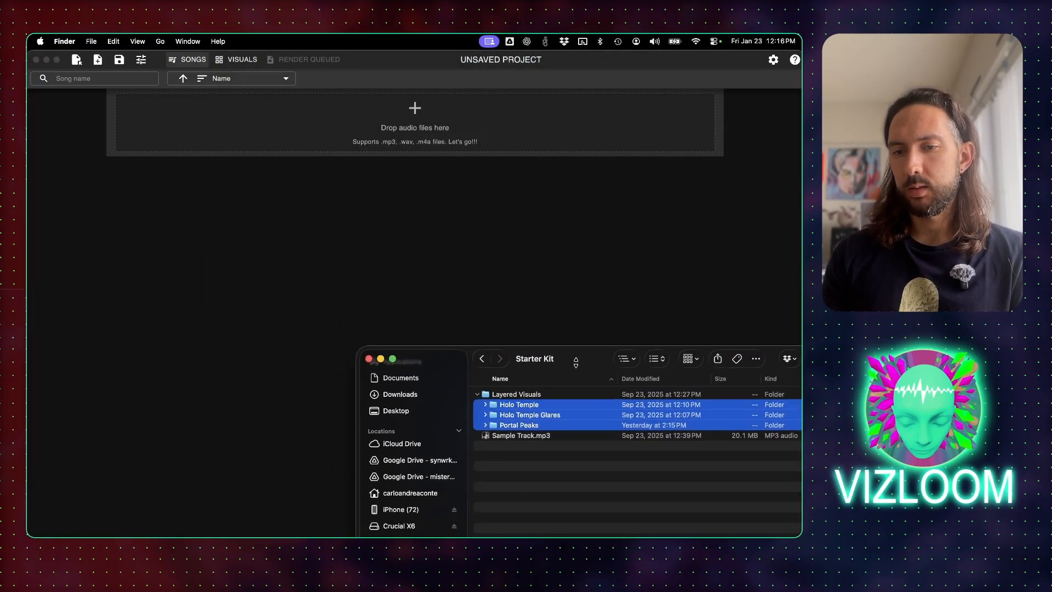
{"action": "left_click", "coordinate": [520, 450]}
{"action": "left_click_drag", "start_coordinate": [522, 435], "coordinate": [366, 301]}
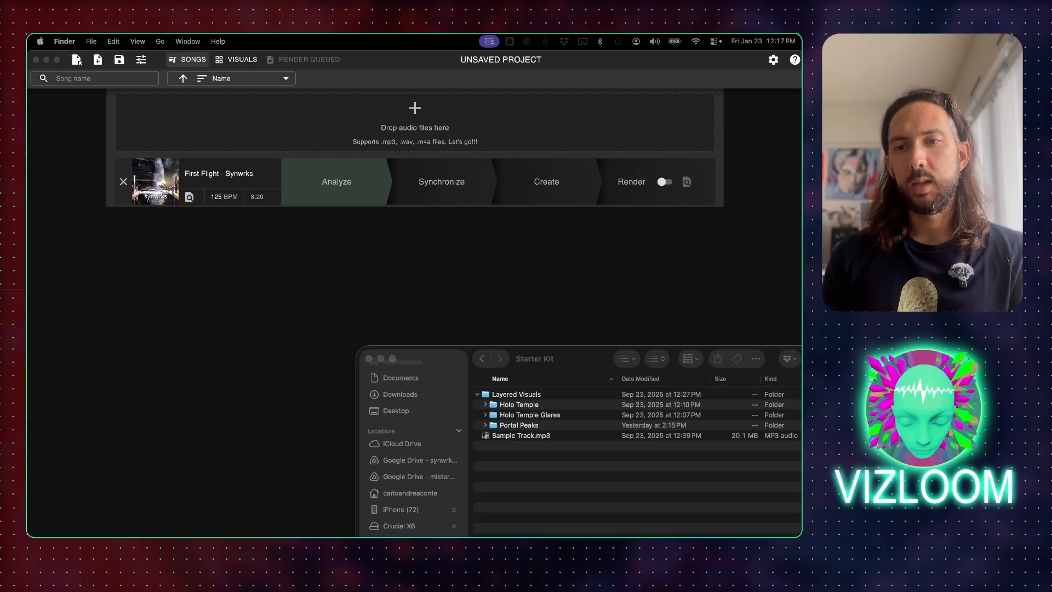
Import five more audio files into the collection's song list and move the Finder window out of the way
{"action": "left_click_drag", "start_coordinate": [800, 195], "coordinate": [397, 268]}
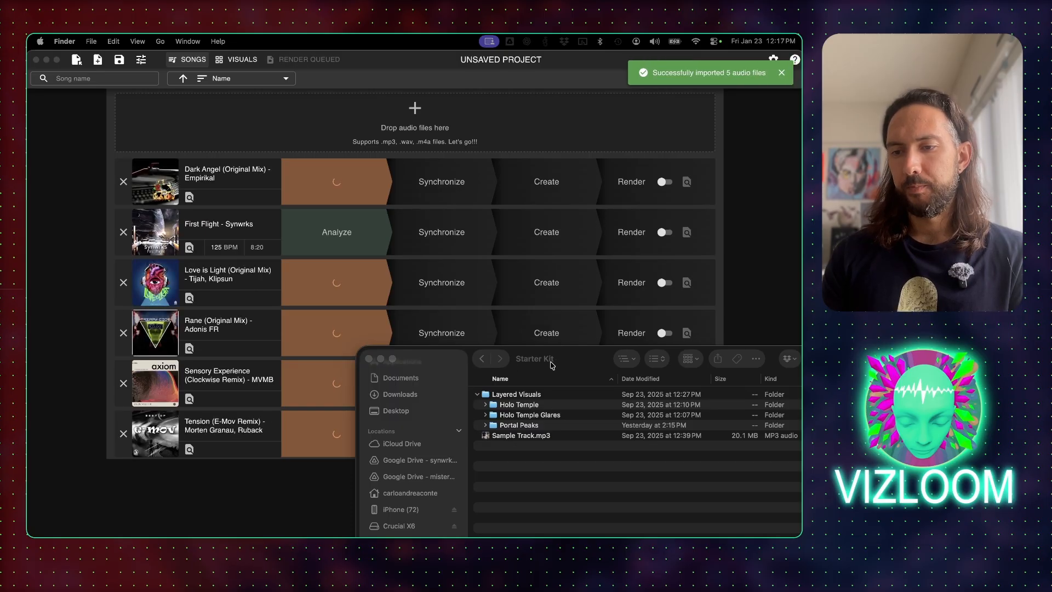
{"action": "left_click_drag", "start_coordinate": [580, 366], "coordinate": [385, 222]}
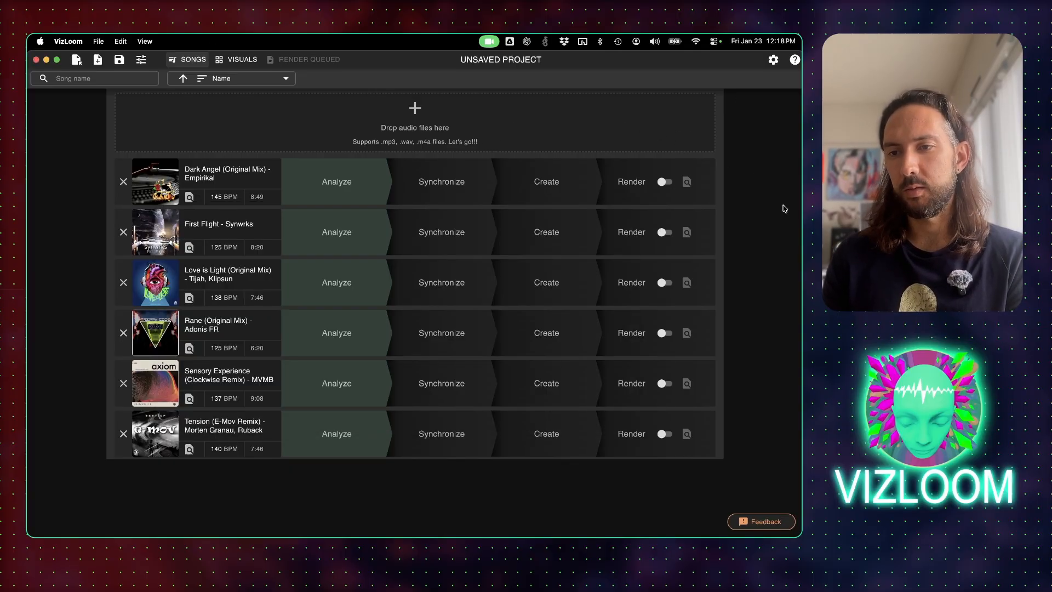
Save the collection as Demo Collection in the Movies folder
{"action": "key", "text": "super+s"}
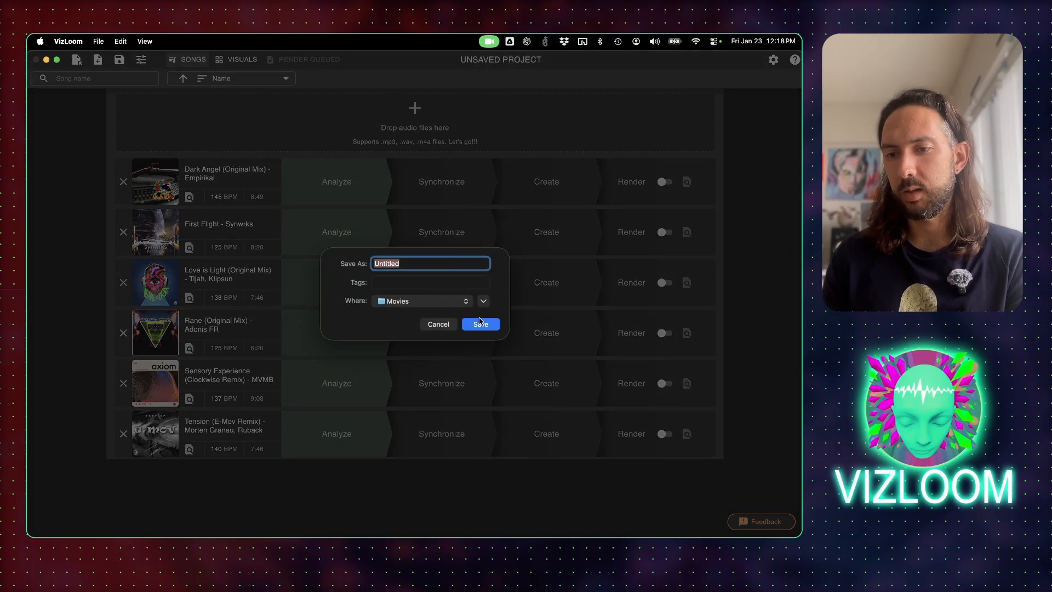
{"action": "type", "text": "Demo Collection"}
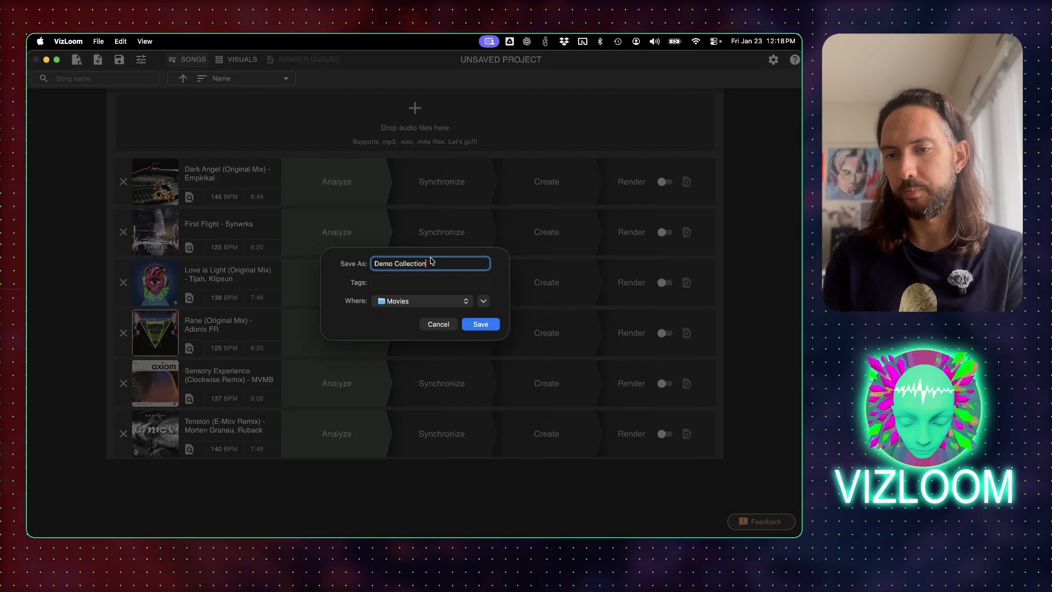
{"action": "key", "text": "Return"}
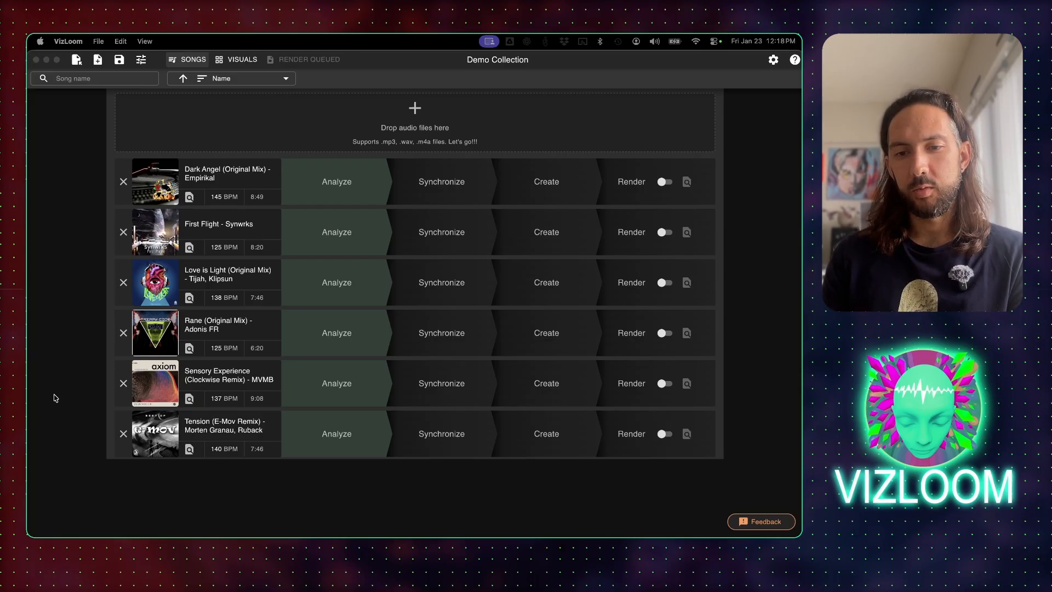
{"action": "left_click", "coordinate": [68, 382]}
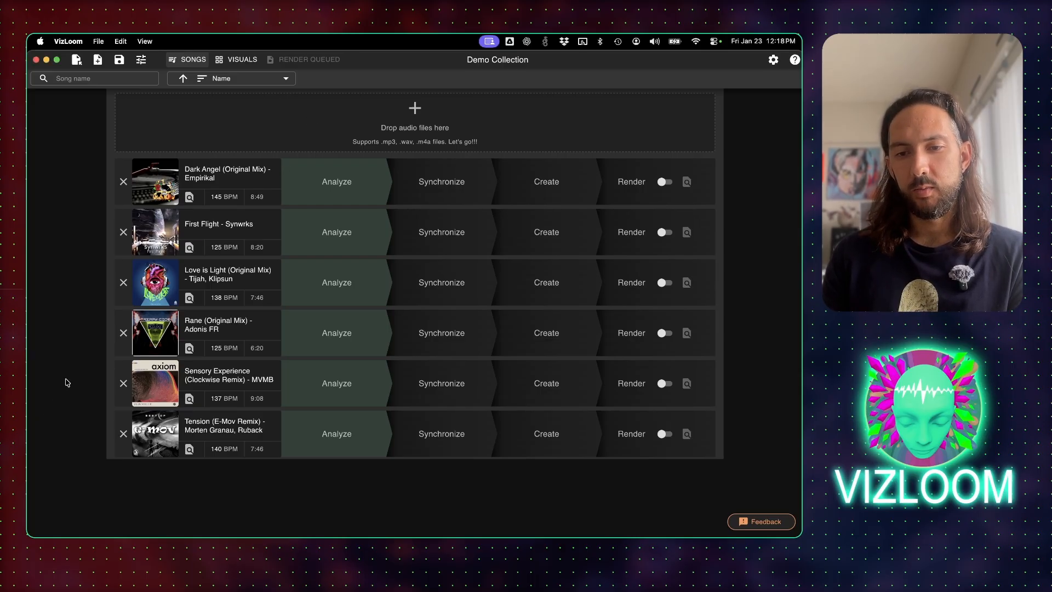
Sort the collection's song list by Created At
{"action": "left_click", "coordinate": [232, 79]}
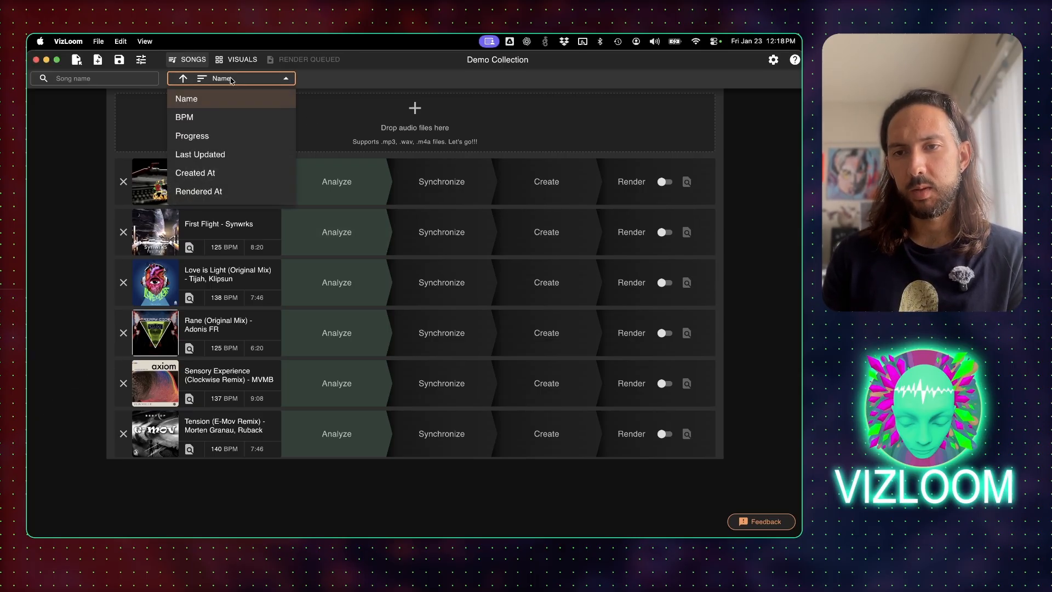
{"action": "left_click", "coordinate": [222, 175]}
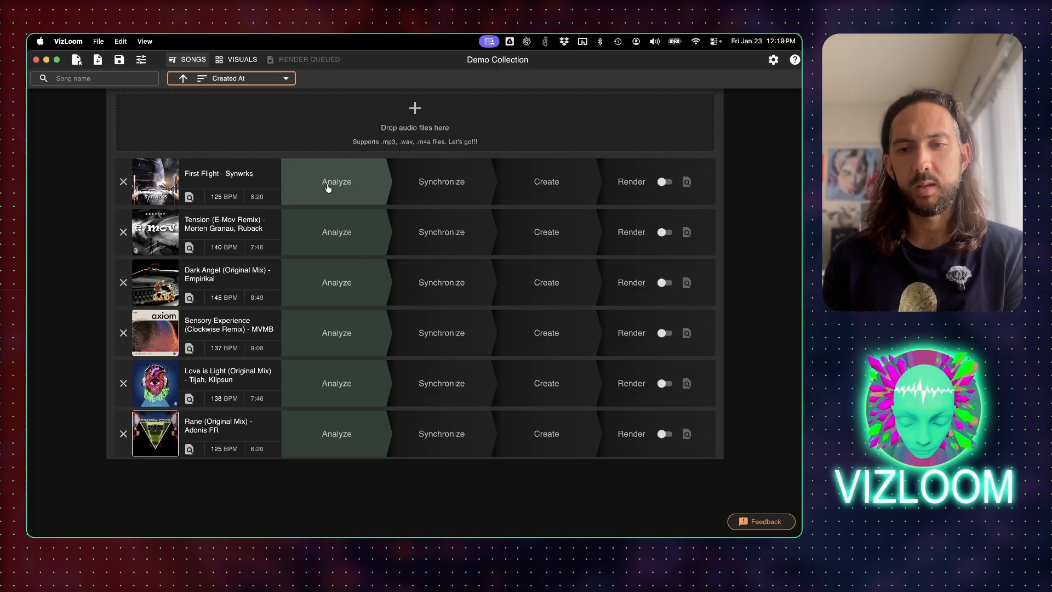
Open the Synchronize stage for First Flight and play passages from about 2:34 and 2:14 to check the beat alignment
{"action": "left_click", "coordinate": [217, 197]}
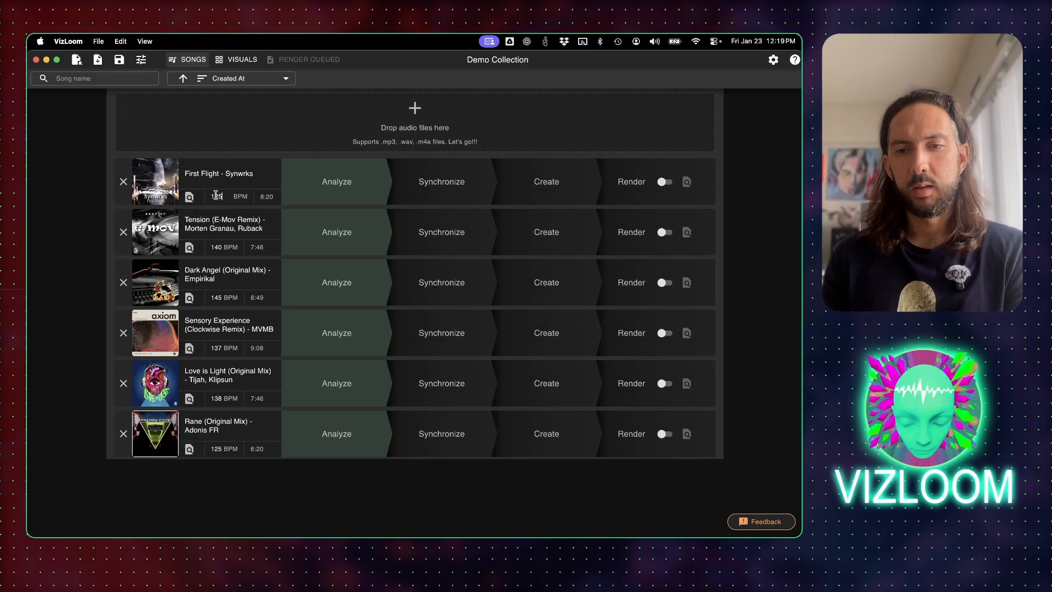
{"action": "left_click", "coordinate": [444, 193]}
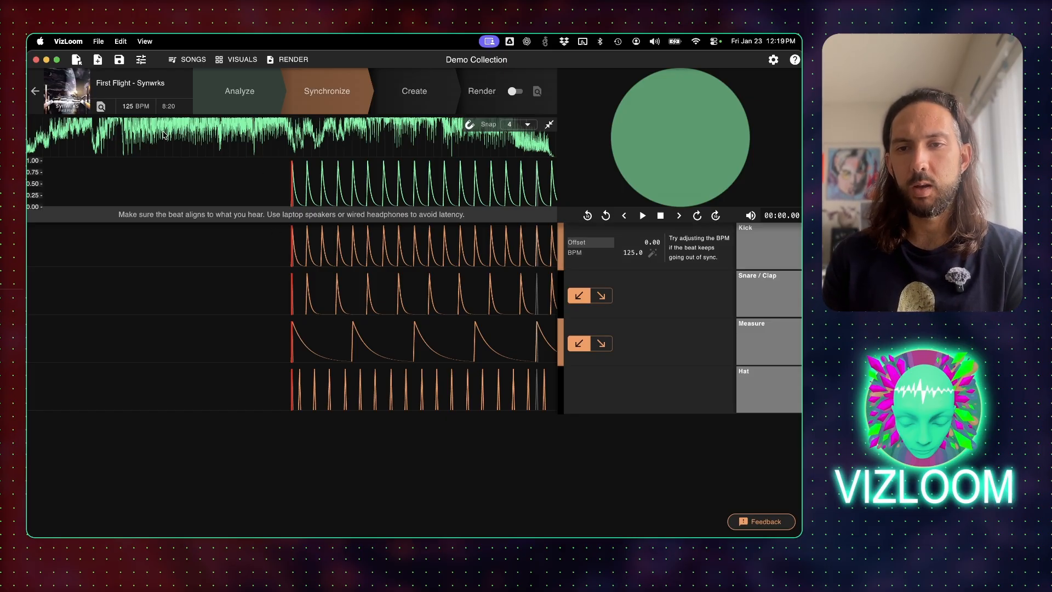
{"action": "left_click", "coordinate": [190, 139]}
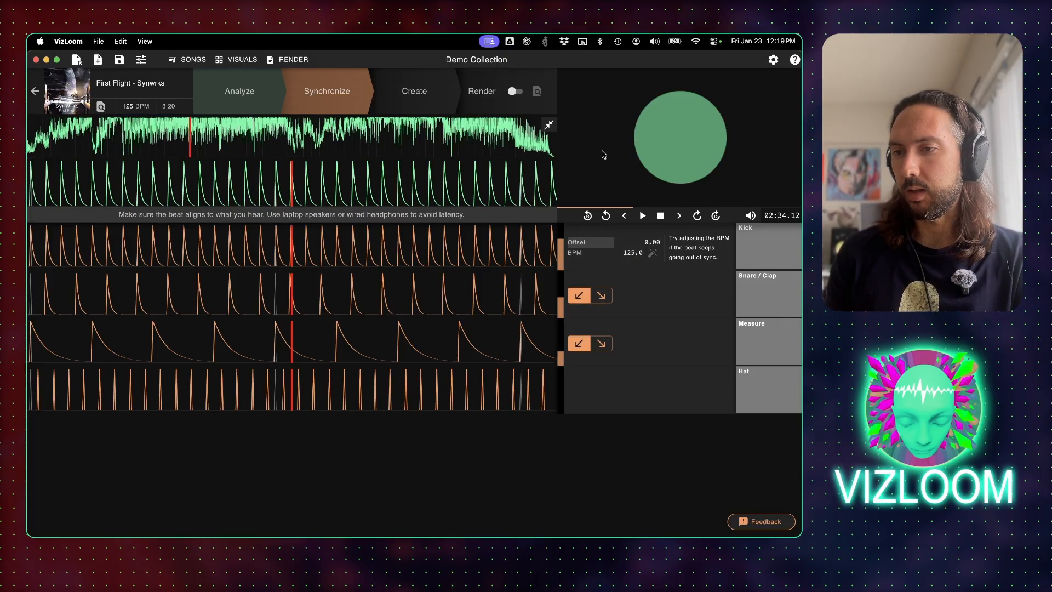
{"action": "mouse_move", "coordinate": [610, 195]}
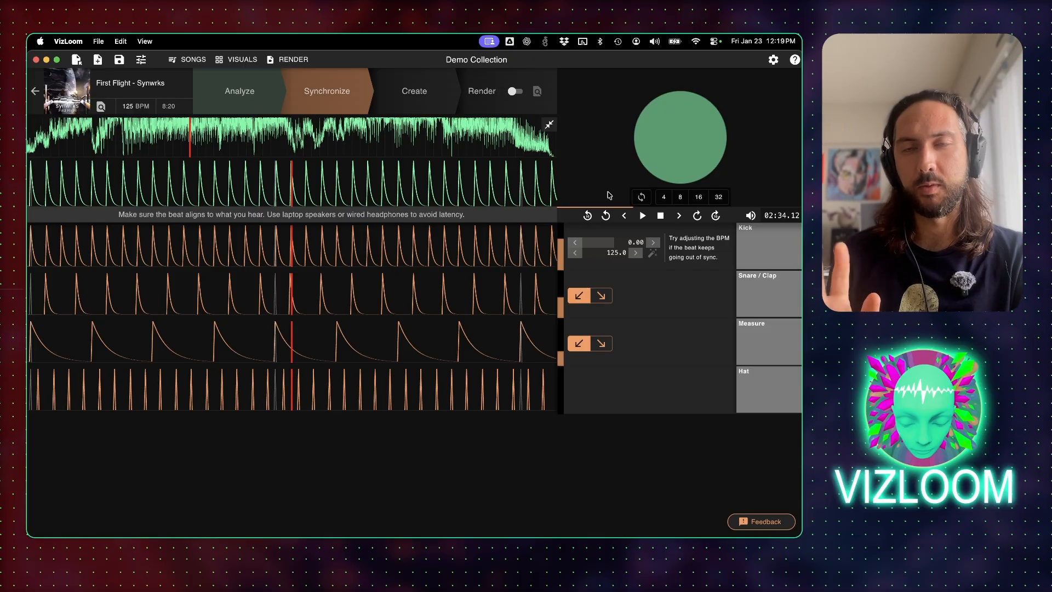
{"action": "key", "text": "space"}
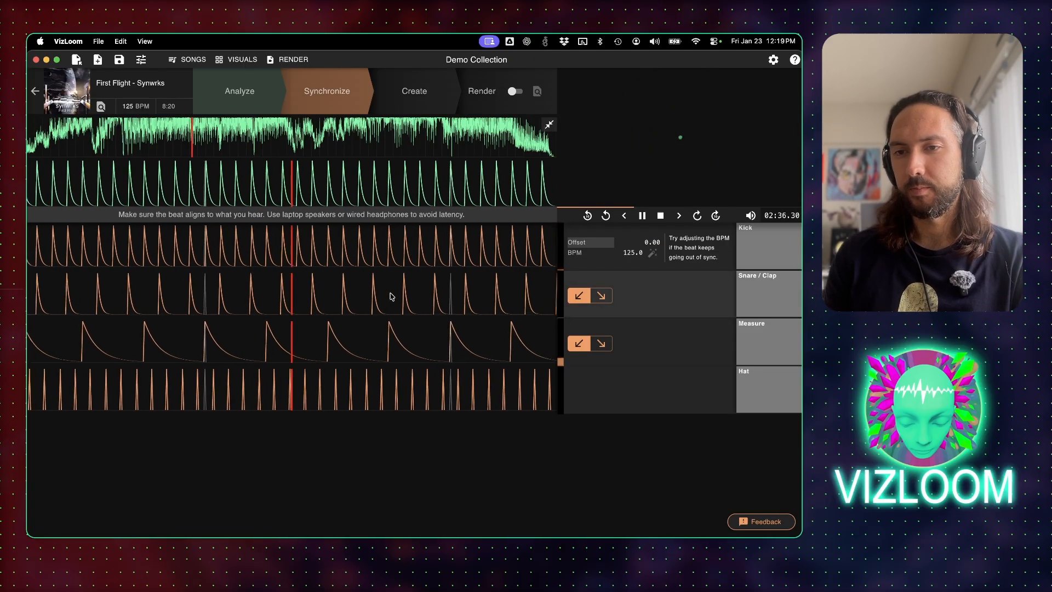
{"action": "left_click", "coordinate": [167, 136]}
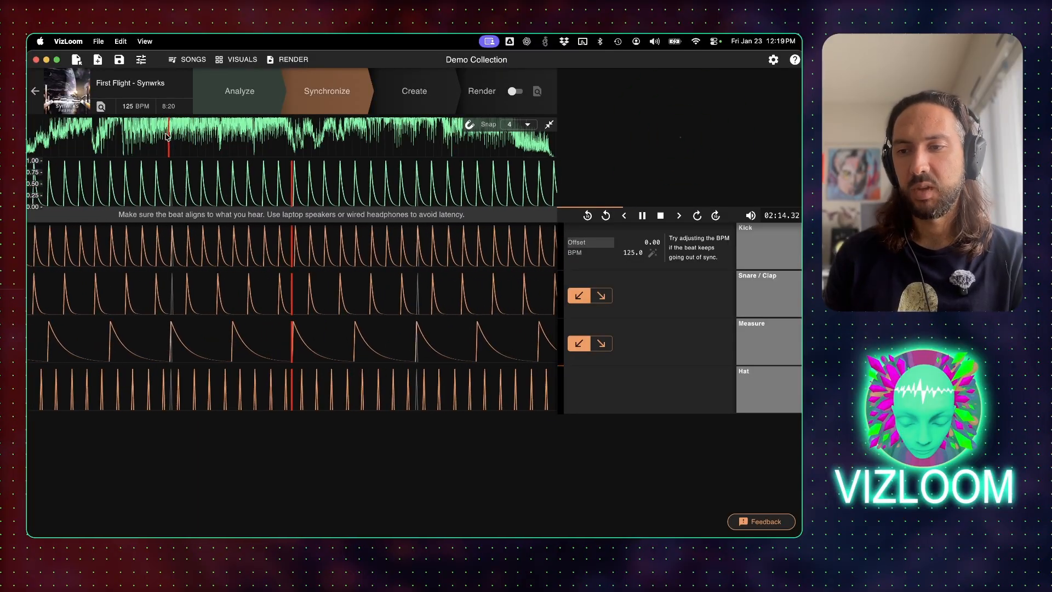
{"action": "key", "text": "space"}
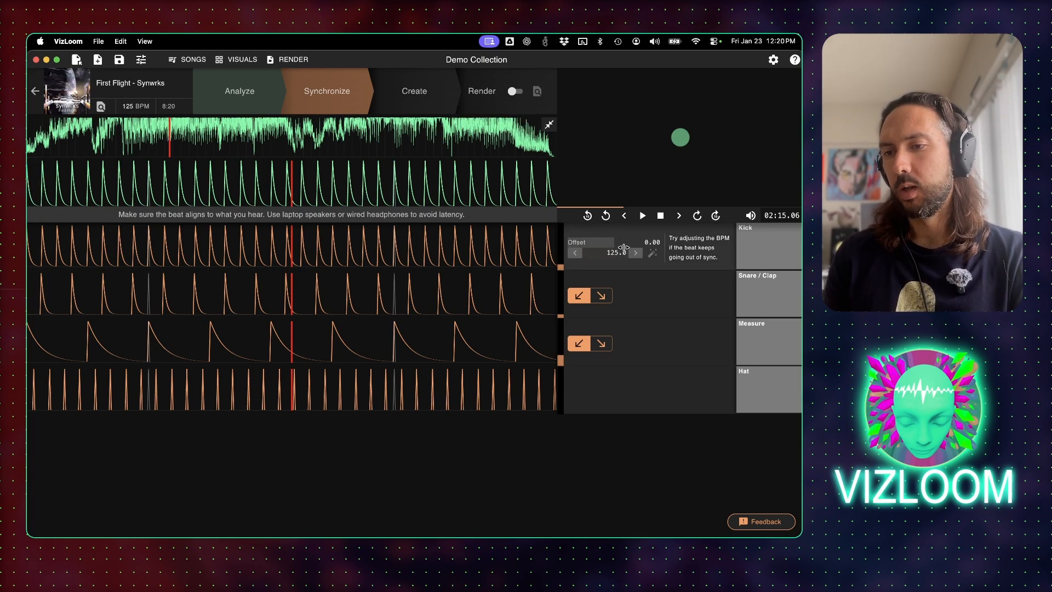
Try a kick offset of -0.32 and a slight BPM adjustment, and restore the offset to 0 and the BPM to 125.0
{"action": "mouse_move", "coordinate": [623, 242]}
{"action": "left_mouse_down"}
{"action": "mouse_move", "coordinate": [668, 248]}
{"action": "mouse_move", "coordinate": [607, 248]}
{"action": "left_mouse_up"}
{"action": "double_click", "coordinate": [623, 243]}
{"action": "type", "text": "0"}
{"action": "key", "text": "Return"}
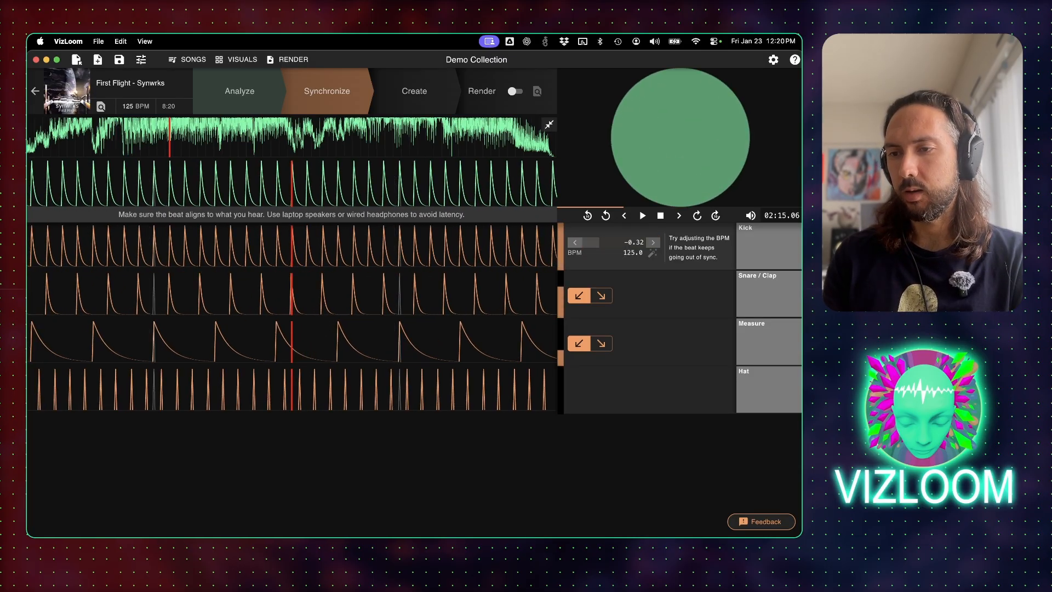
{"action": "mouse_move", "coordinate": [621, 253]}
{"action": "left_mouse_down"}
{"action": "mouse_move", "coordinate": [594, 254]}
{"action": "mouse_move", "coordinate": [693, 253]}
{"action": "mouse_move", "coordinate": [619, 253]}
{"action": "left_mouse_up"}
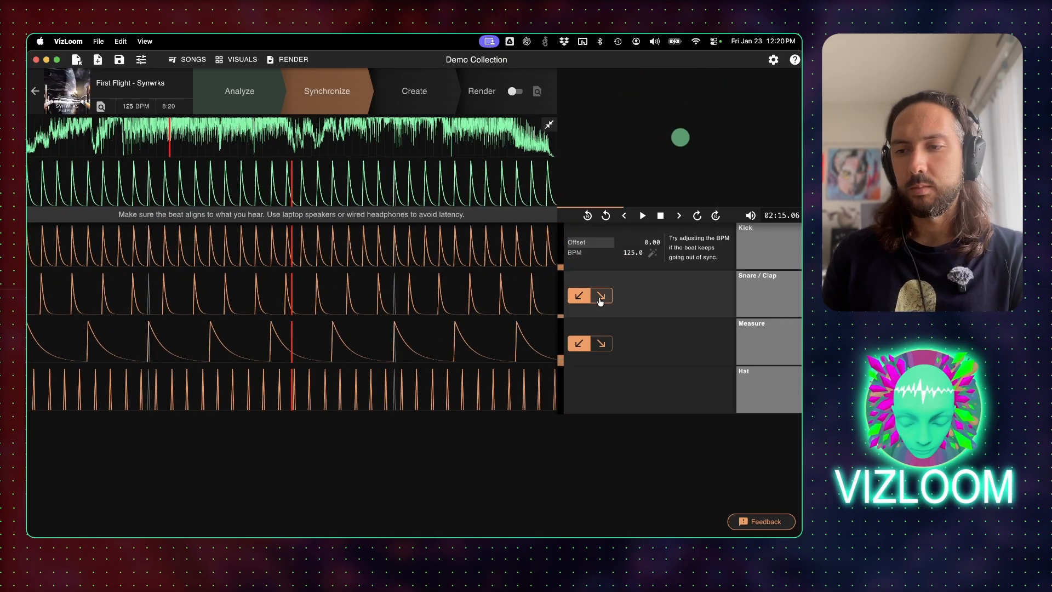
Try the alternative beat placement for the Snare / Clap and Measure rows, and restore the original placement
{"action": "left_click", "coordinate": [579, 295]}
{"action": "left_click", "coordinate": [579, 295]}
{"action": "left_click", "coordinate": [601, 344]}
{"action": "left_click", "coordinate": [579, 344]}
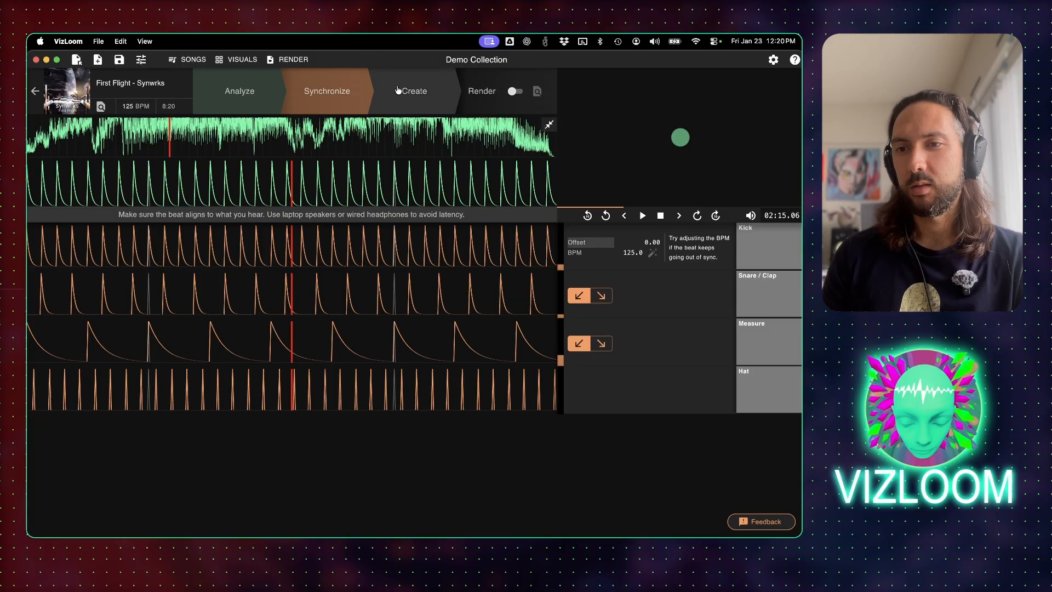
Open the Create stage for First Flight and look at the row types that can be added to the empty rack
{"action": "left_click", "coordinate": [399, 90]}
{"action": "key", "text": "super+Tab"}
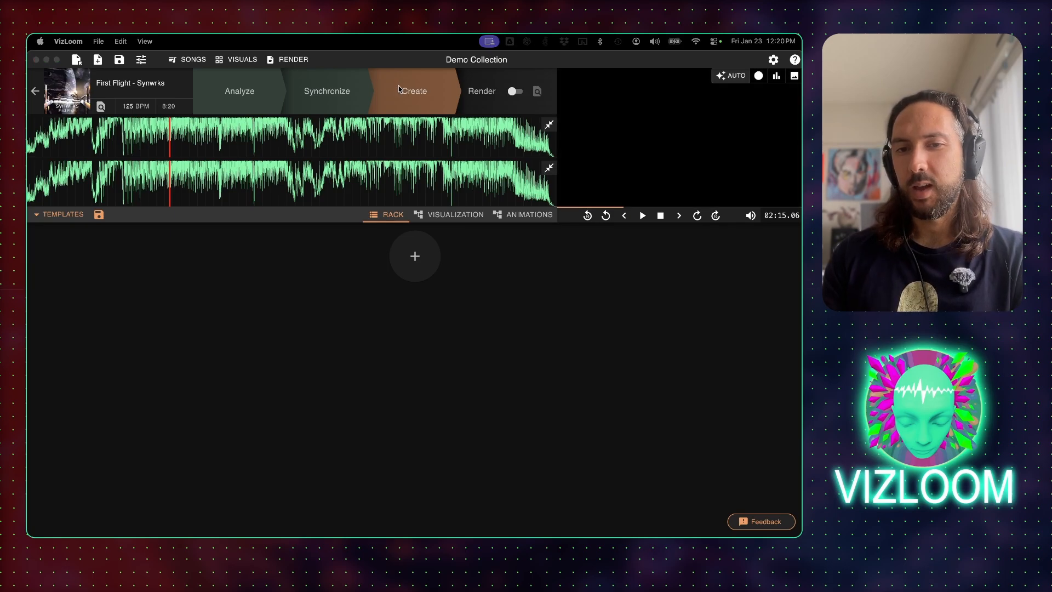
{"action": "left_click", "coordinate": [305, 331]}
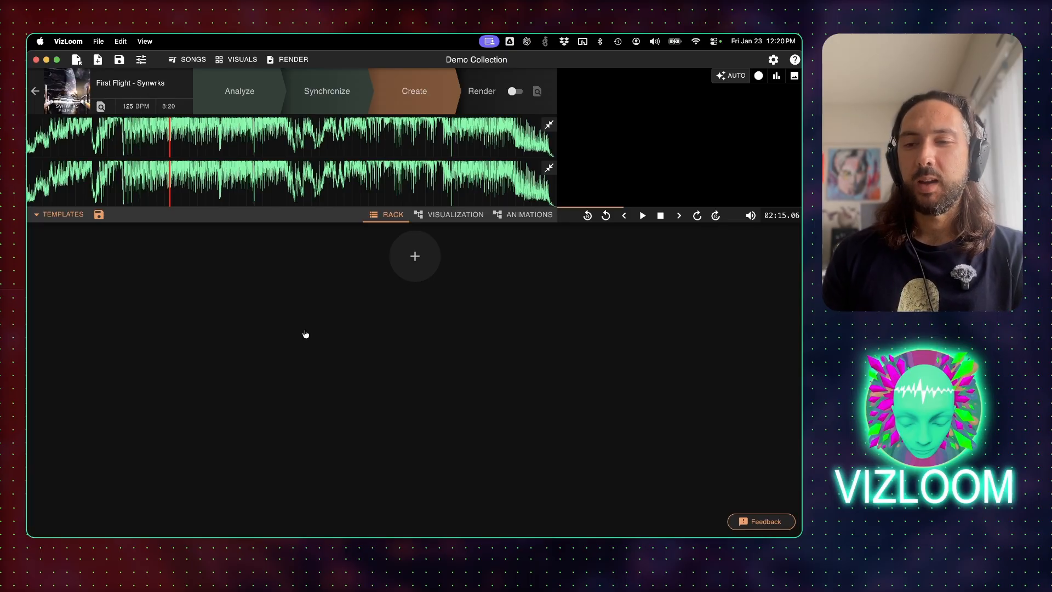
{"action": "left_click", "coordinate": [415, 256]}
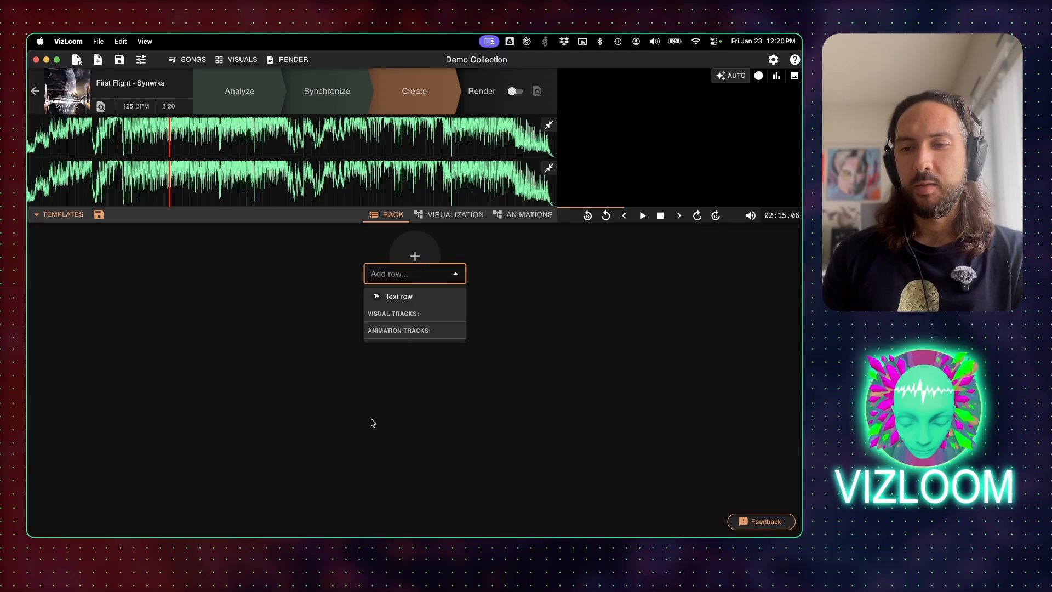
{"action": "left_click", "coordinate": [399, 408]}
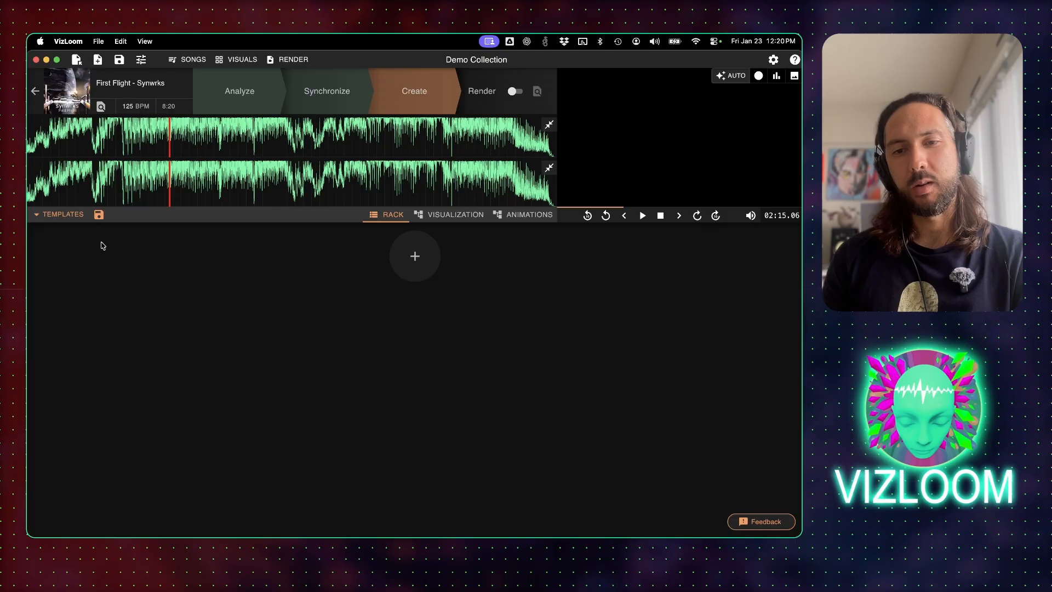
Load the Layered Visuals [Beginner] template and look through its rack rows and the expanded track settings
{"action": "left_click", "coordinate": [63, 214]}
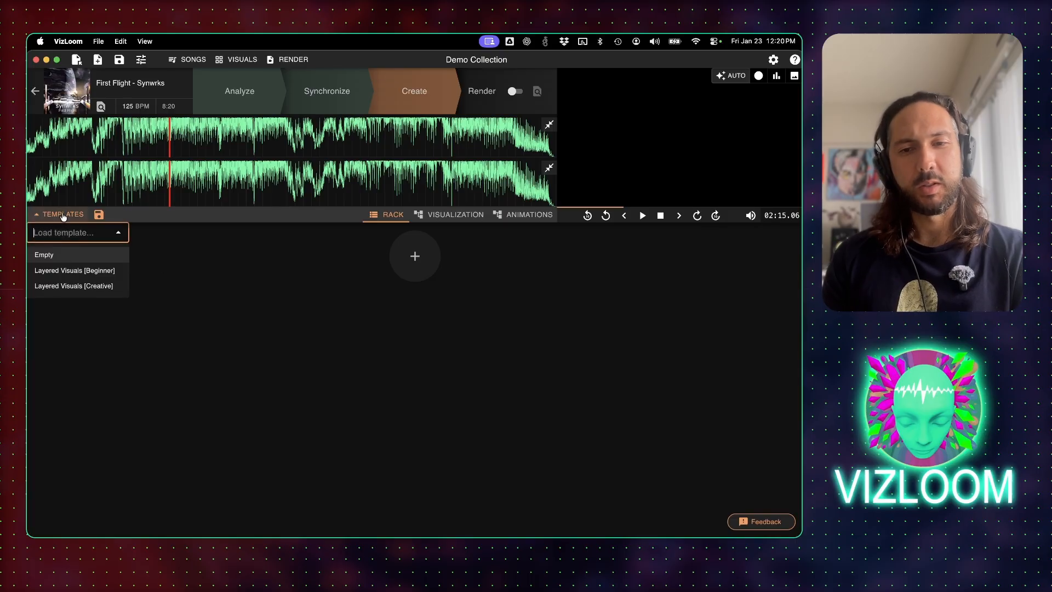
{"action": "left_click", "coordinate": [63, 271]}
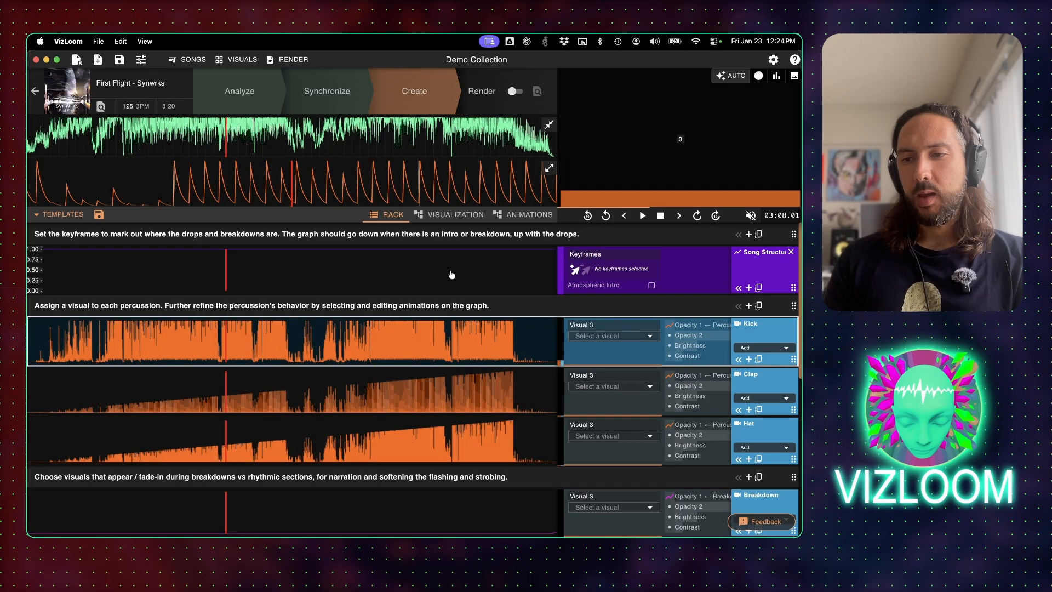
{"action": "scroll", "coordinate": [452, 275], "scroll_direction": "down", "scroll_amount": 10}
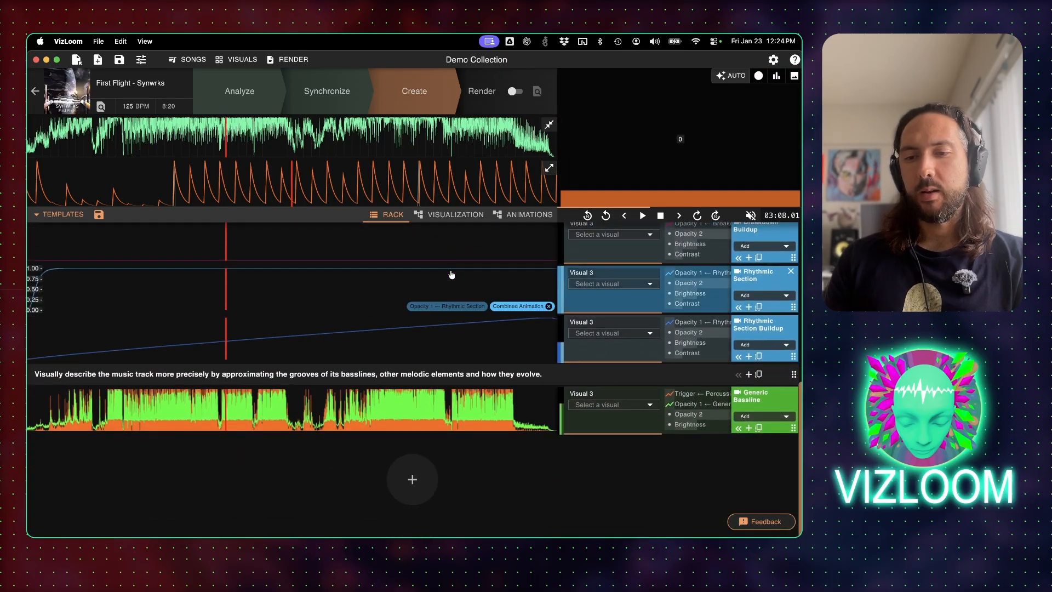
{"action": "scroll", "coordinate": [452, 274], "scroll_direction": "up", "scroll_amount": 8}
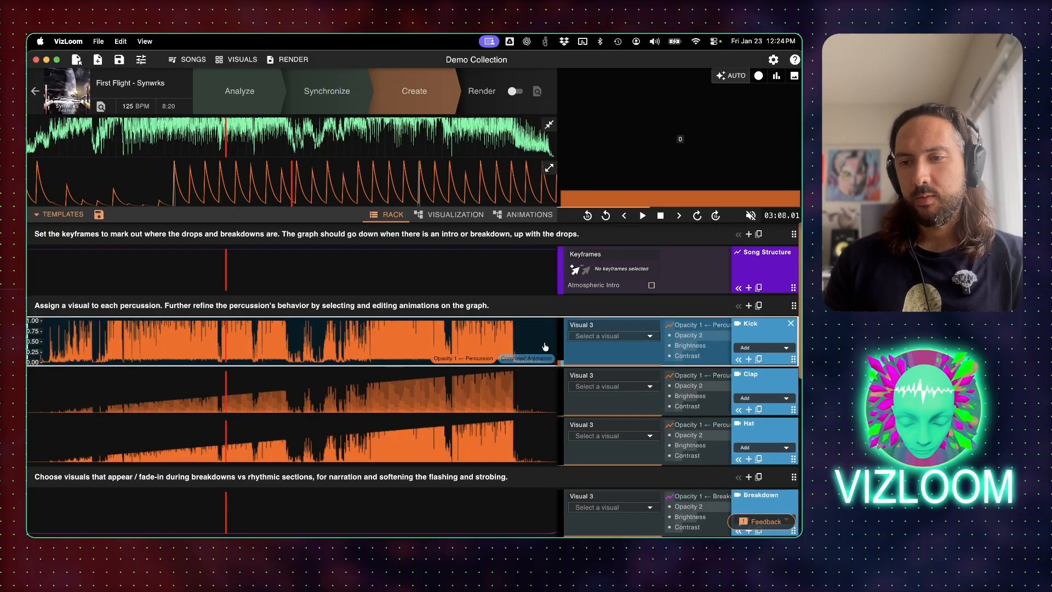
{"action": "left_click", "coordinate": [604, 354]}
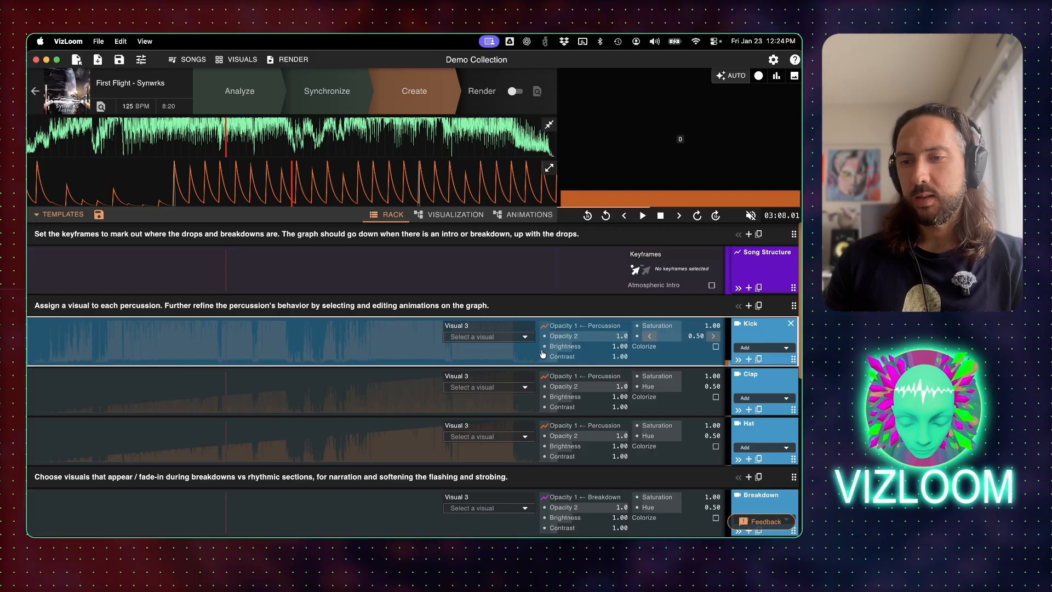
{"action": "left_click", "coordinate": [485, 347]}
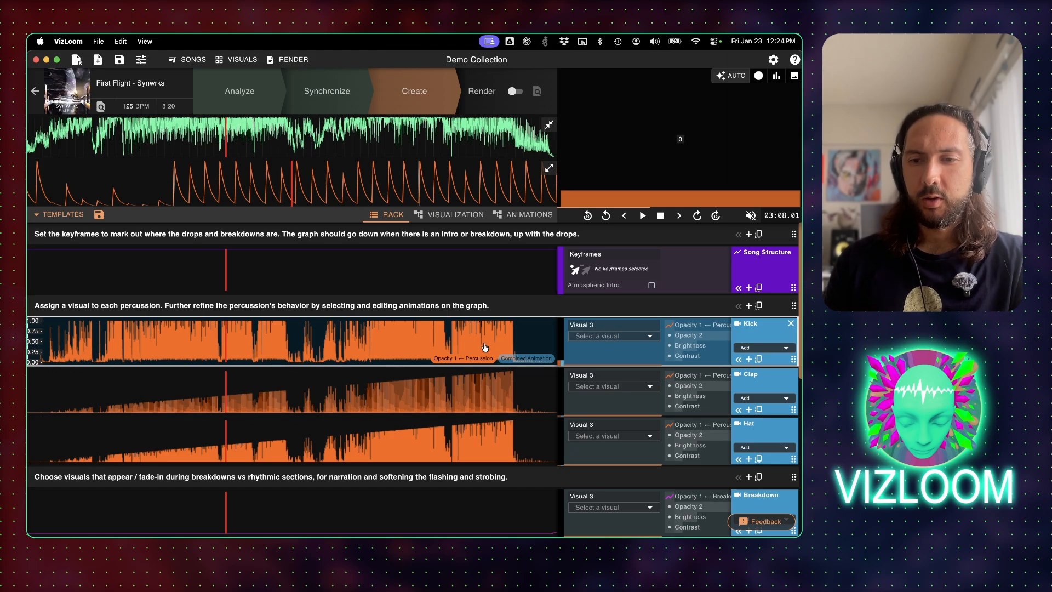
{"action": "scroll", "coordinate": [485, 347], "scroll_direction": "down", "scroll_amount": 3}
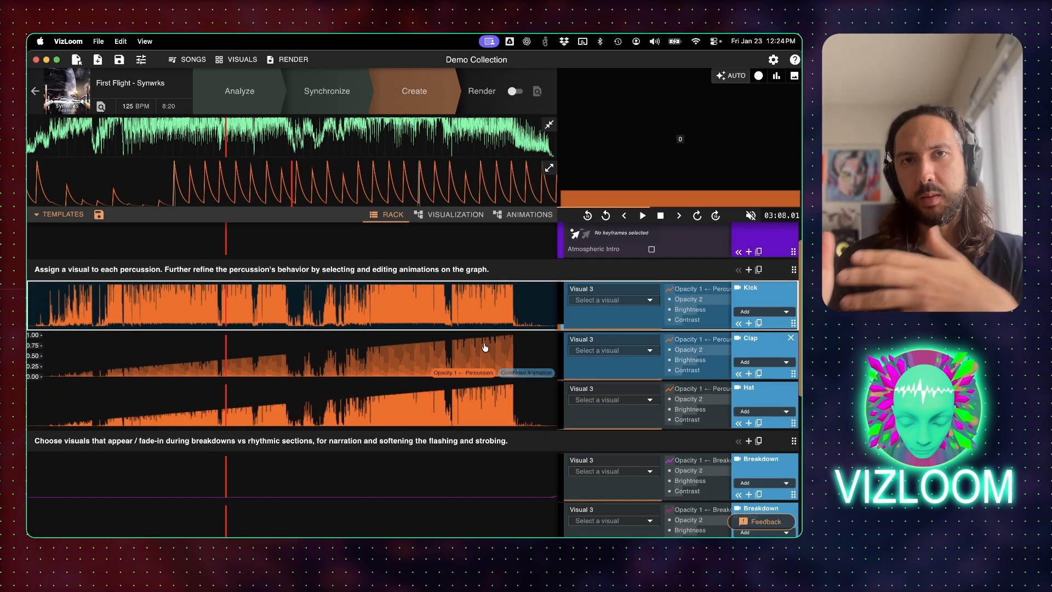
{"action": "scroll", "coordinate": [485, 347], "scroll_direction": "up", "scroll_amount": 3}
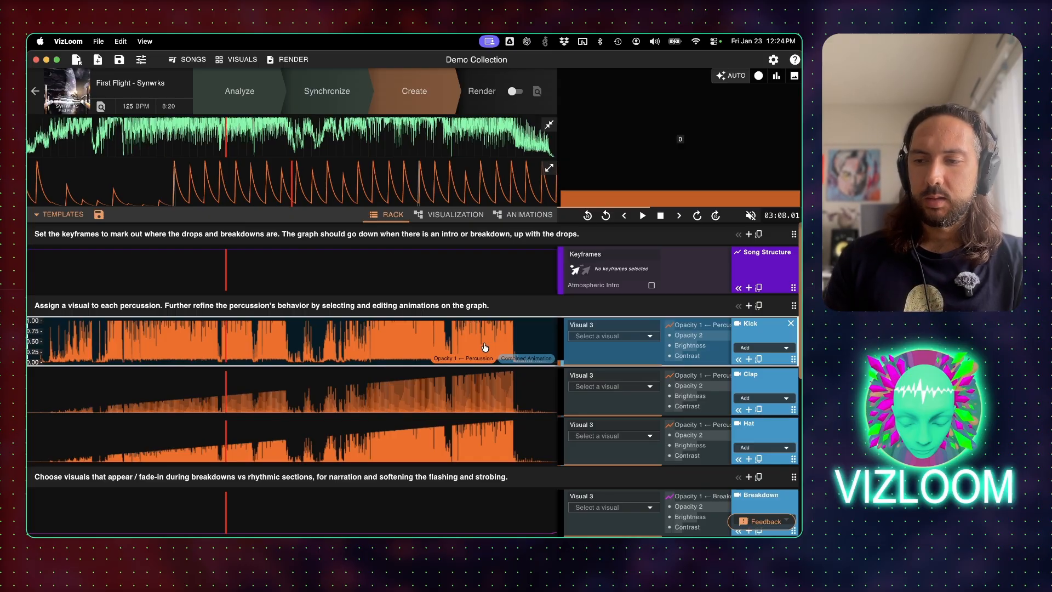
Examine the Beginner template's visualization and animation node graphs, and review the sections of its rack
{"action": "left_click", "coordinate": [452, 215]}
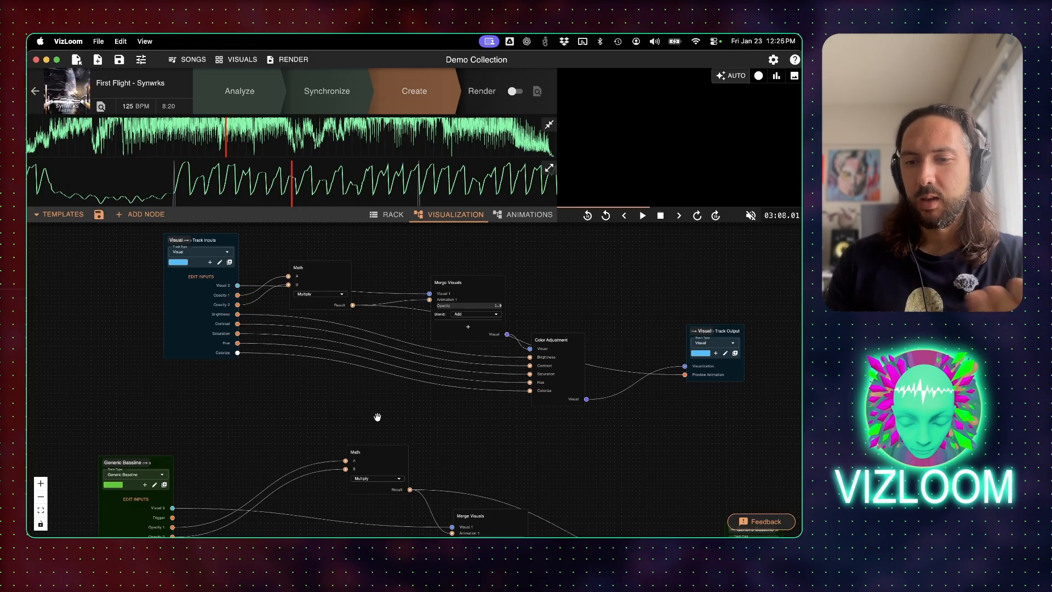
{"action": "scroll", "coordinate": [378, 417], "scroll_direction": "down", "scroll_amount": 3}
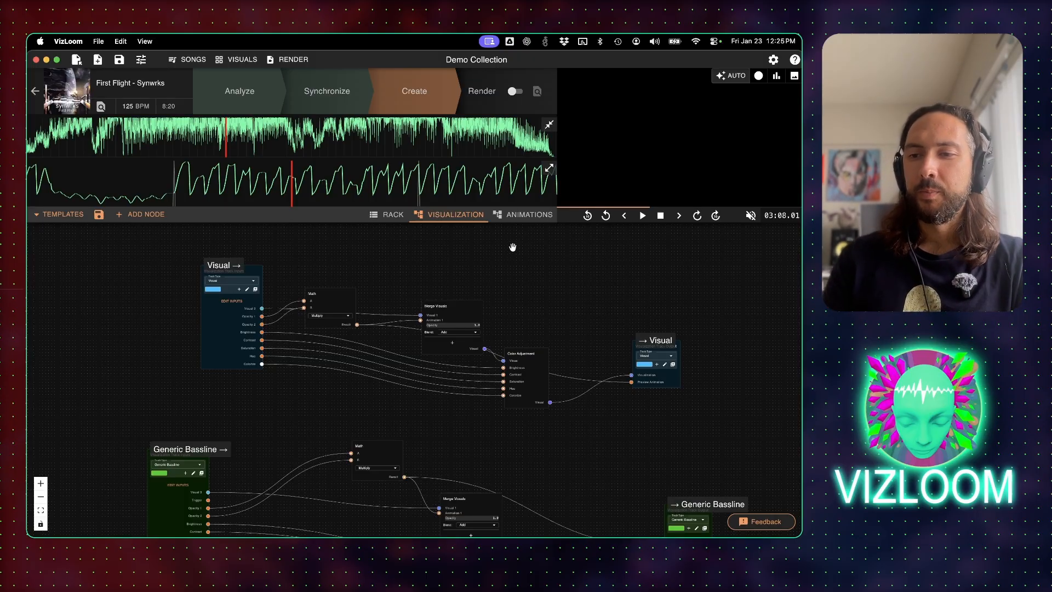
{"action": "left_click", "coordinate": [524, 216]}
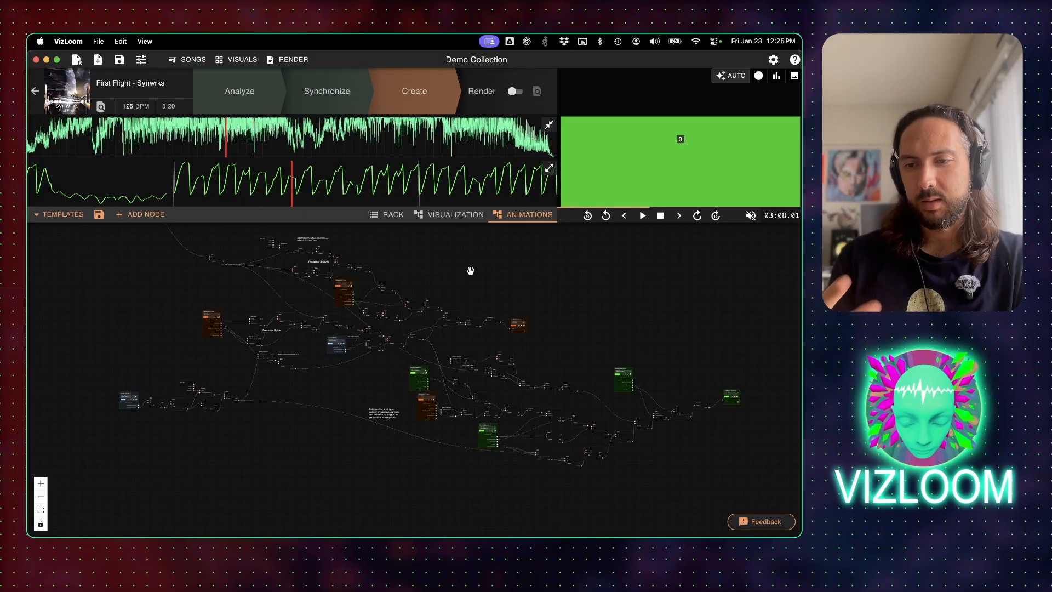
{"action": "left_click", "coordinate": [391, 219]}
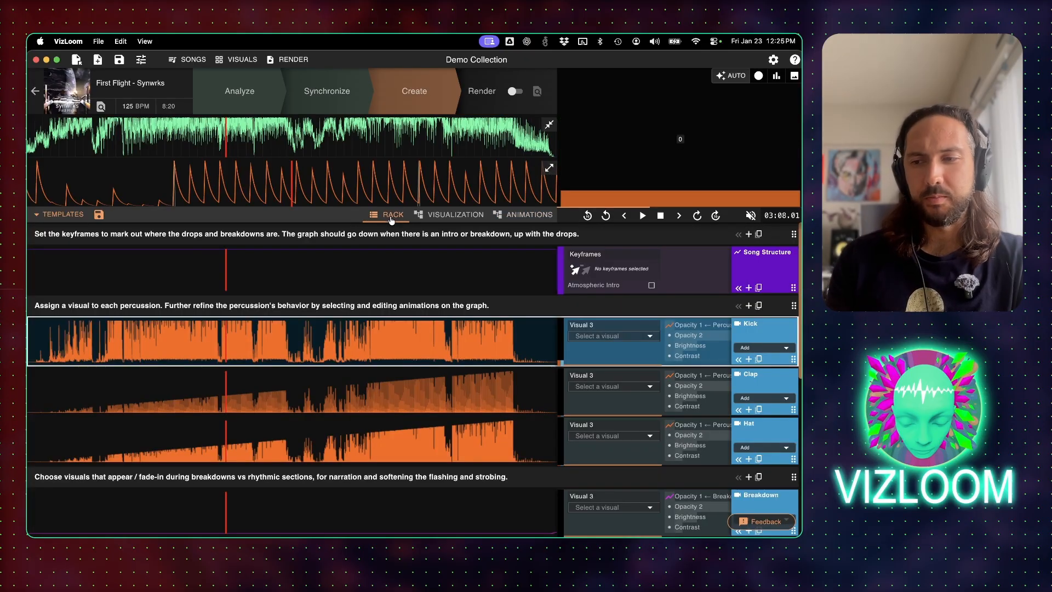
{"action": "scroll", "coordinate": [367, 389], "scroll_direction": "down", "scroll_amount": 10}
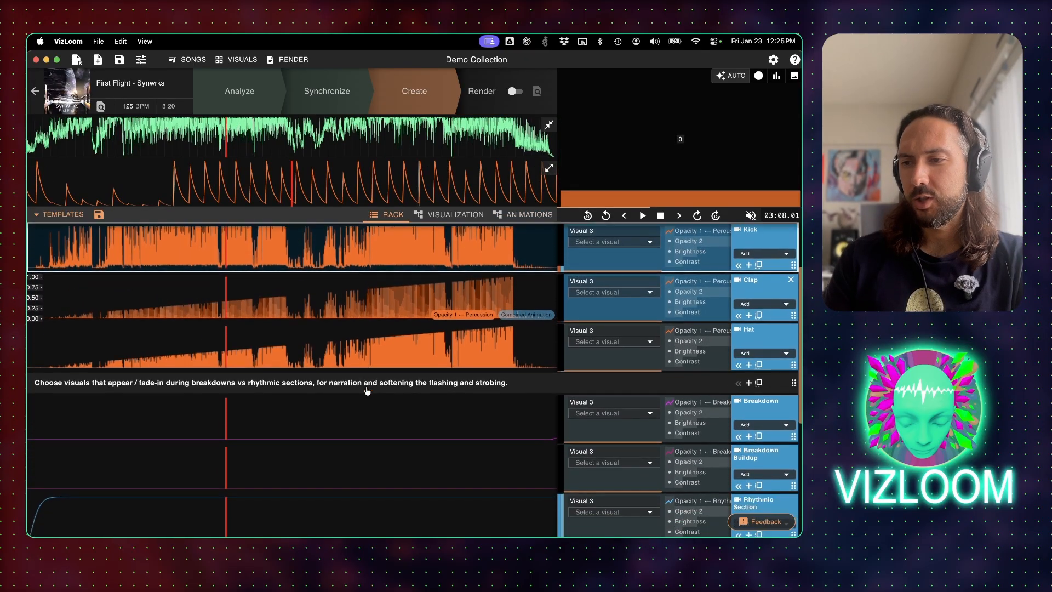
{"action": "scroll", "coordinate": [367, 390], "scroll_direction": "up", "scroll_amount": 10}
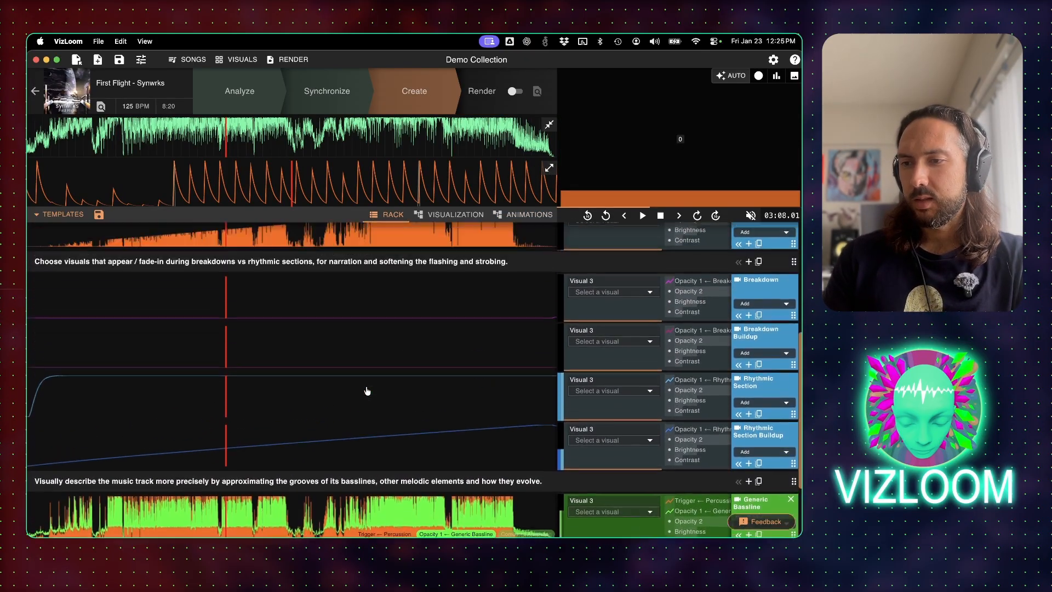
{"action": "scroll", "coordinate": [367, 391], "scroll_direction": "down", "scroll_amount": 10}
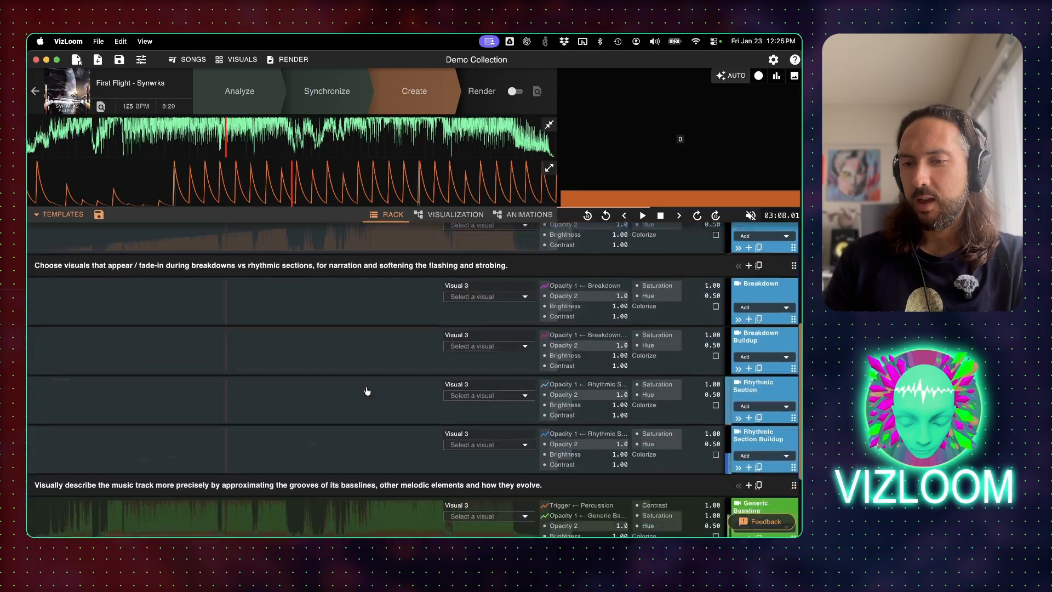
{"action": "scroll", "coordinate": [367, 391], "scroll_direction": "up", "scroll_amount": 7}
{"action": "scroll", "coordinate": [367, 391], "scroll_direction": "up", "scroll_amount": 3}
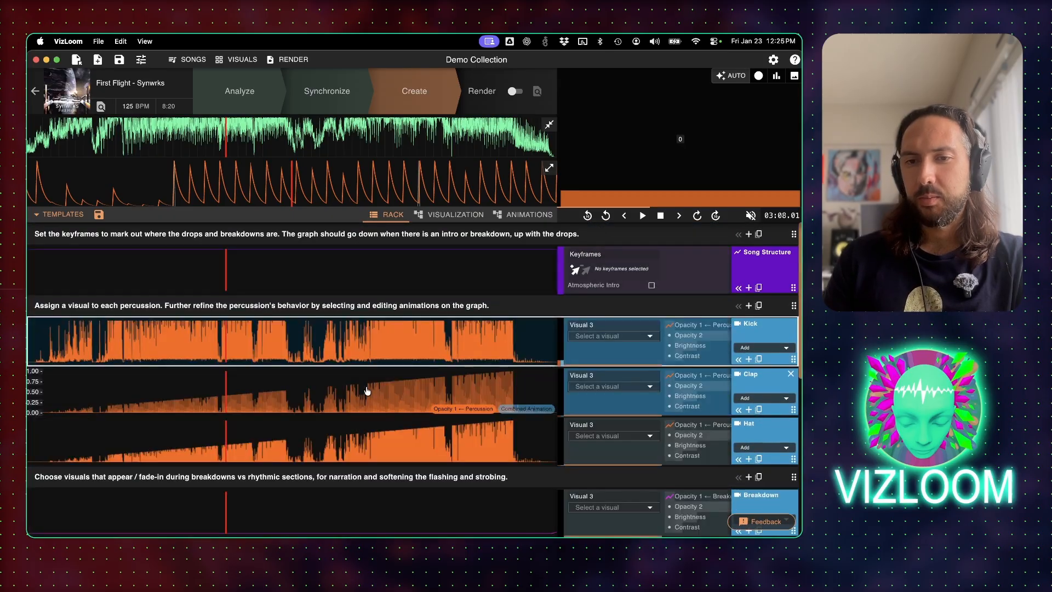
Replace the editor contents with the Layered Visuals [Creative] template
{"action": "left_click", "coordinate": [61, 214]}
{"action": "left_click", "coordinate": [69, 286]}
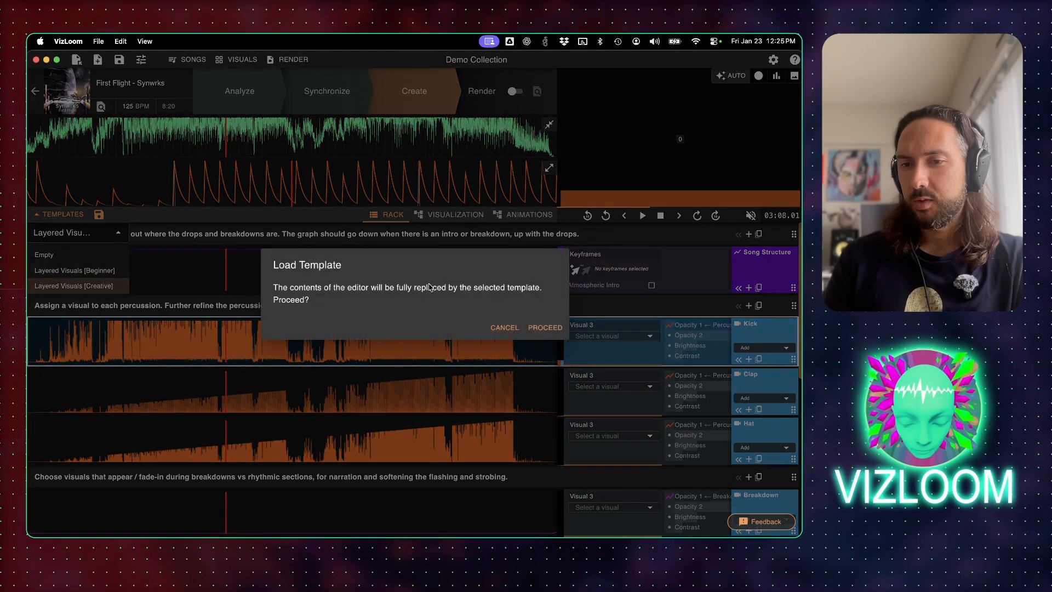
{"action": "left_click", "coordinate": [535, 325]}
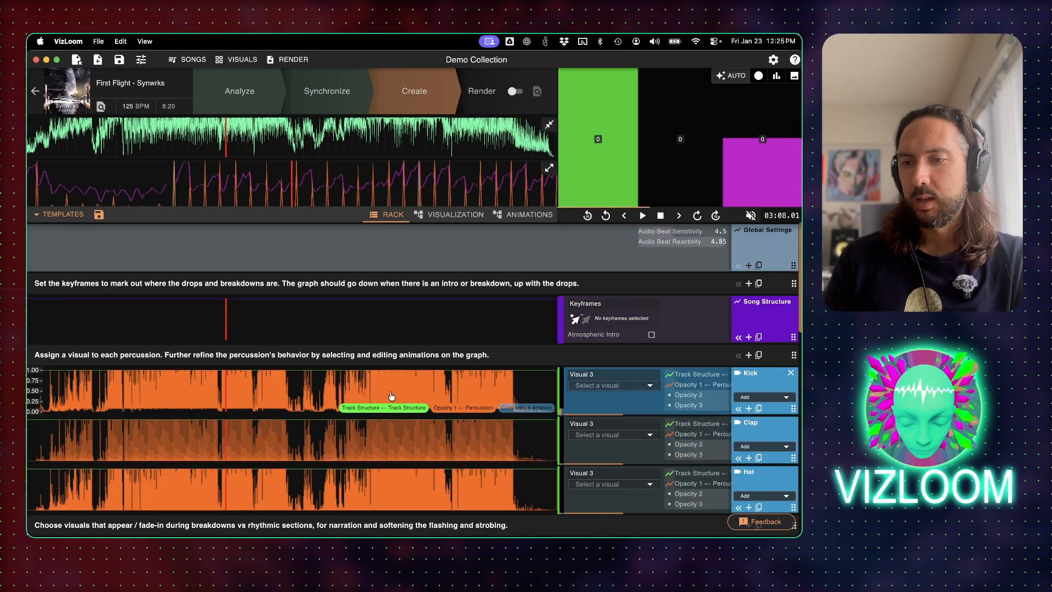
Show the Kick row's Track Structure animation settings and look through the Creative template's remaining rows down to the basslines
{"action": "double_click", "coordinate": [612, 406]}
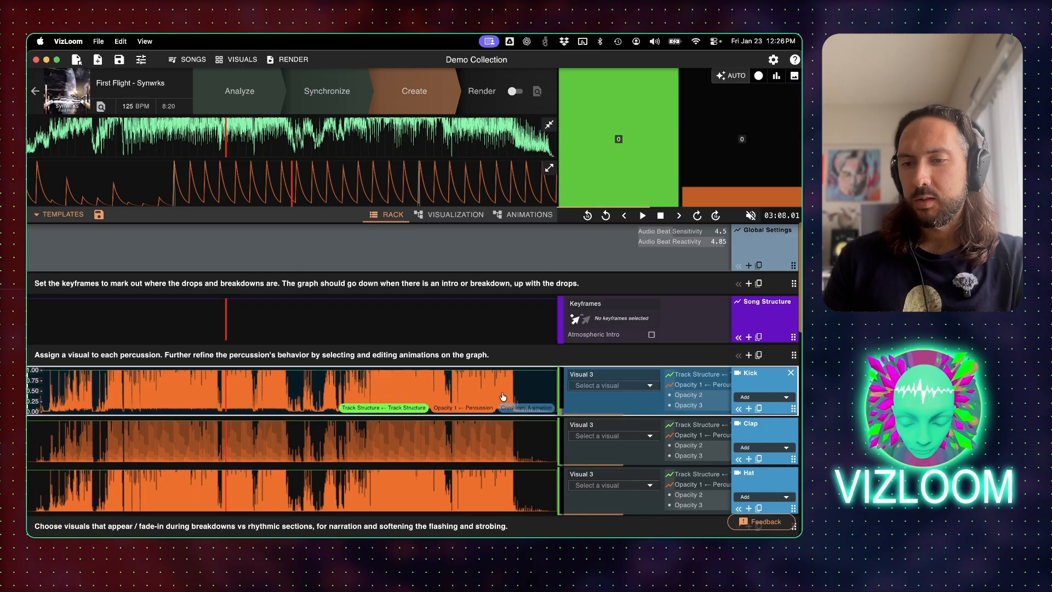
{"action": "left_click", "coordinate": [427, 410]}
{"action": "left_click", "coordinate": [394, 409]}
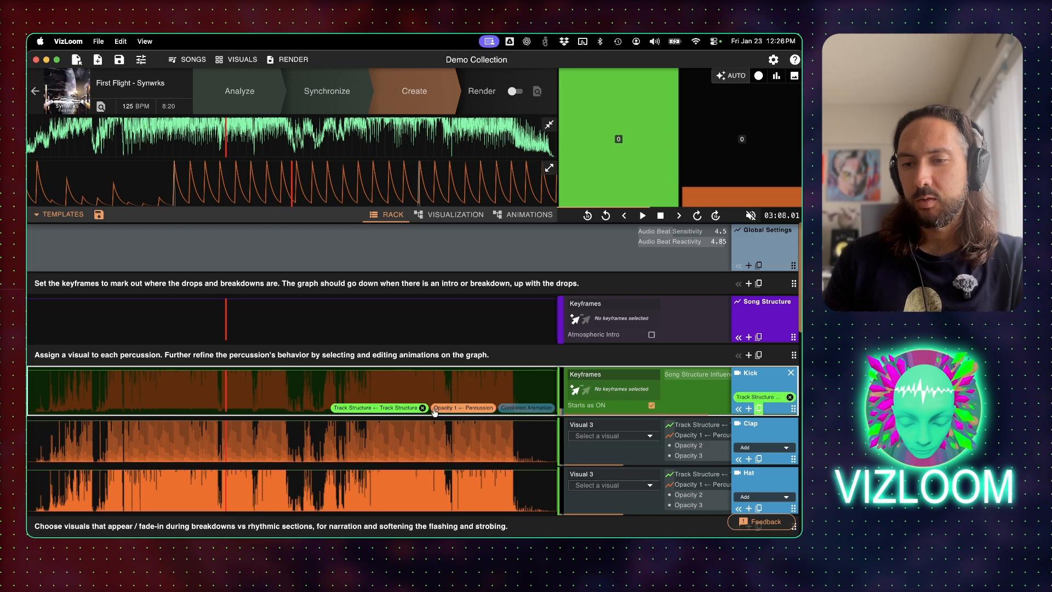
{"action": "scroll", "coordinate": [422, 411], "scroll_direction": "down", "scroll_amount": 10}
{"action": "scroll", "coordinate": [422, 410], "scroll_direction": "down", "scroll_amount": 2}
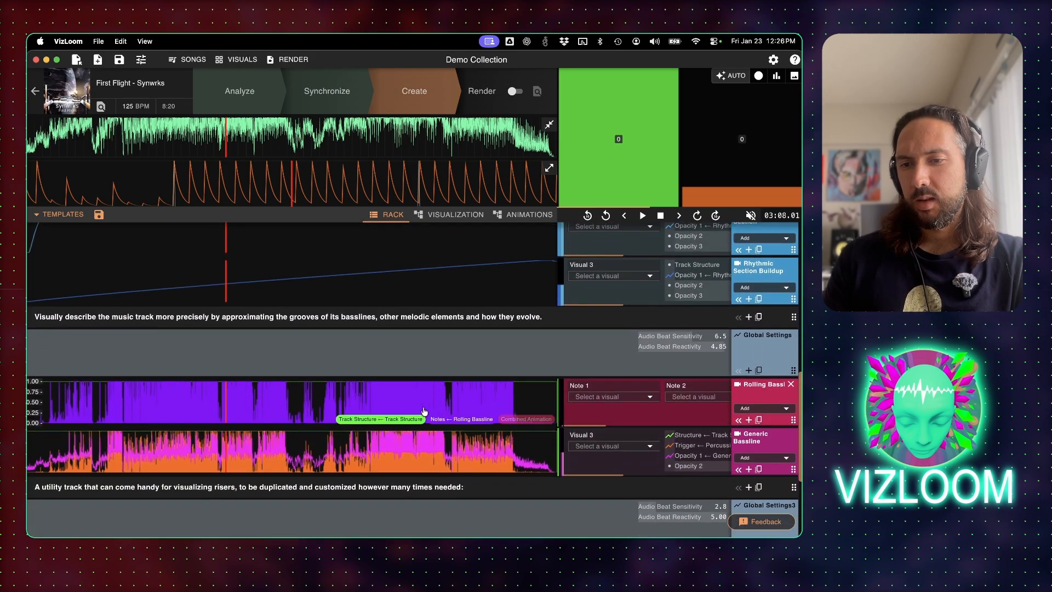
Play the song on the Rolling Bassline and Riser rows, and review the remaining rows of the Creative template
{"action": "left_click", "coordinate": [465, 406]}
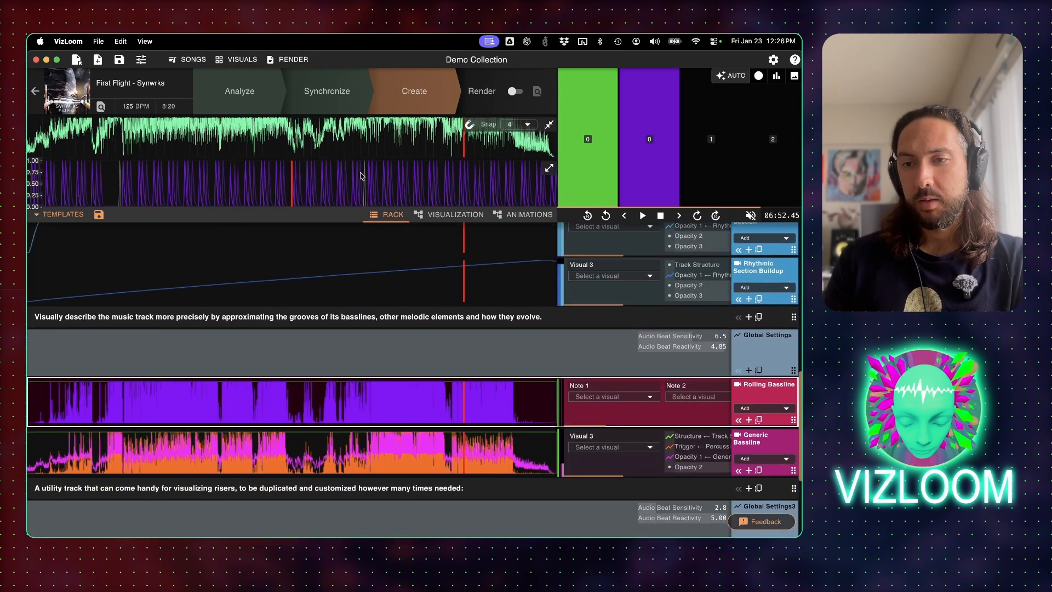
{"action": "key", "text": "space"}
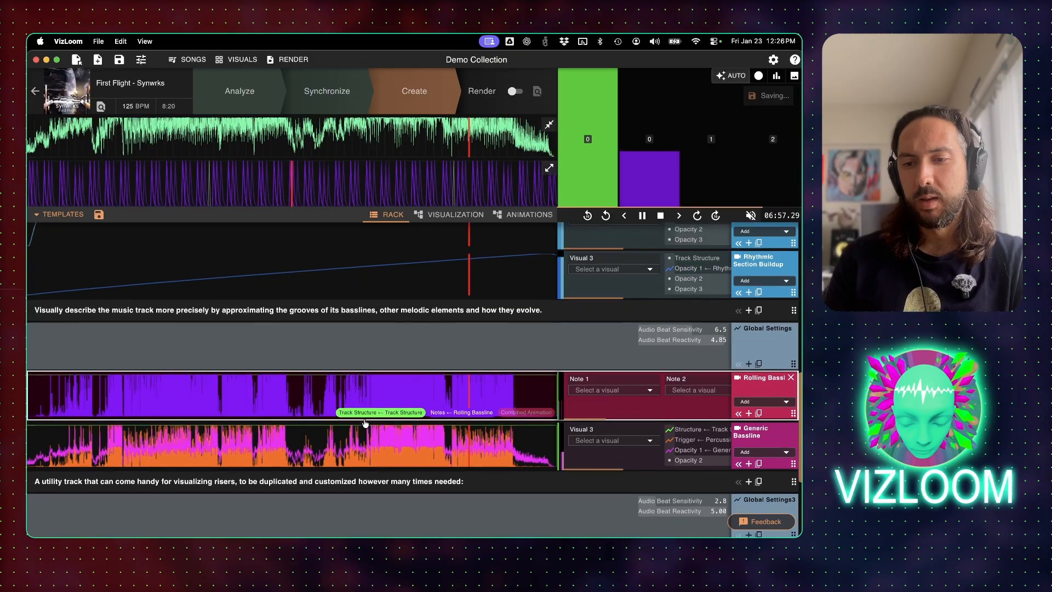
{"action": "scroll", "coordinate": [367, 405], "scroll_direction": "down", "scroll_amount": 5}
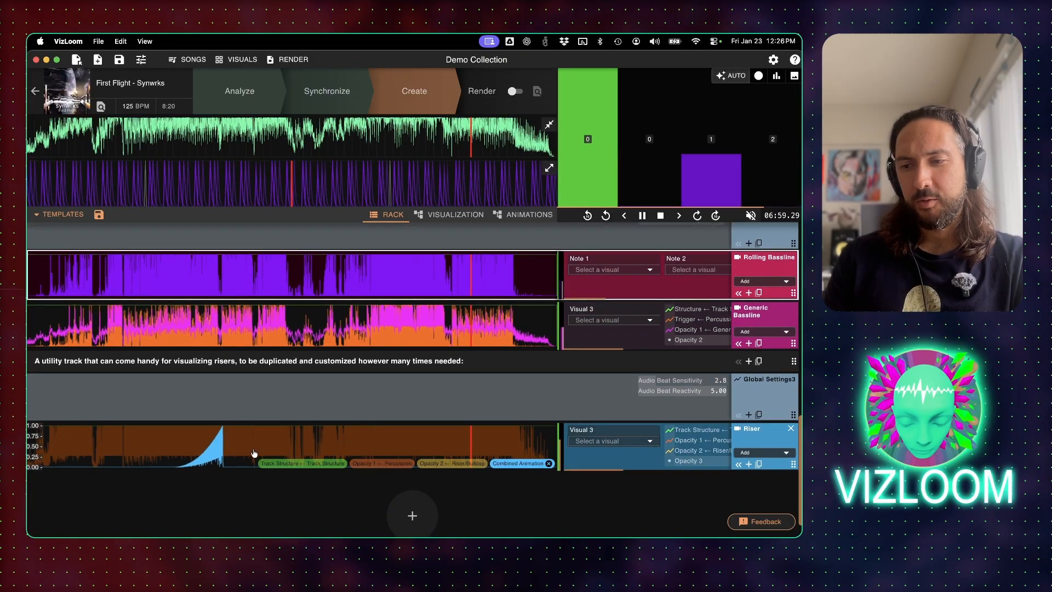
{"action": "left_click", "coordinate": [213, 460]}
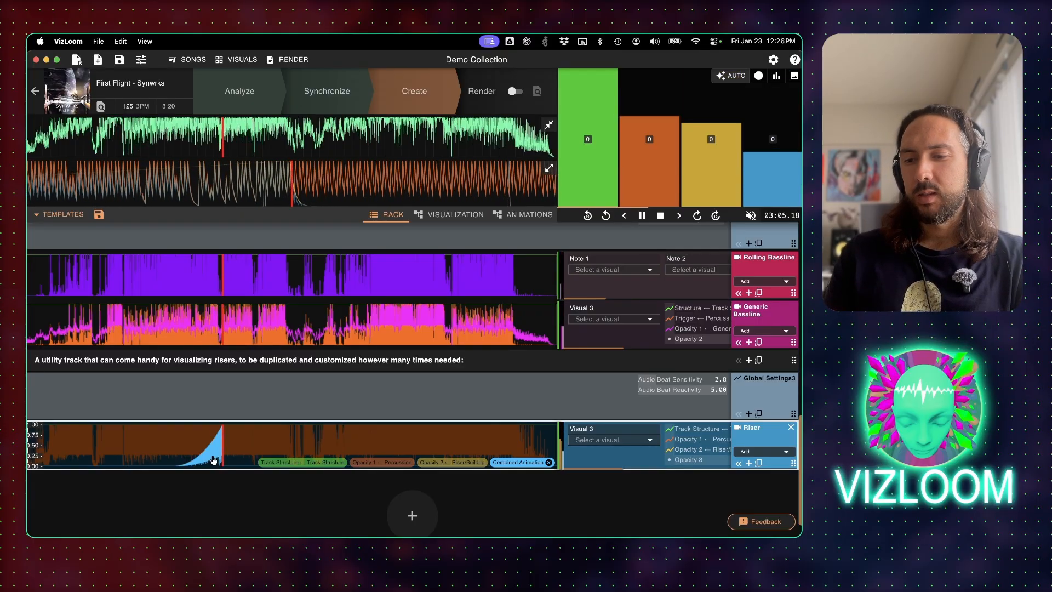
{"action": "scroll", "coordinate": [491, 423], "scroll_direction": "up", "scroll_amount": 1}
{"action": "key", "text": "space"}
{"action": "scroll", "coordinate": [491, 421], "scroll_direction": "up", "scroll_amount": 4}
{"action": "scroll", "coordinate": [491, 421], "scroll_direction": "up", "scroll_amount": 10}
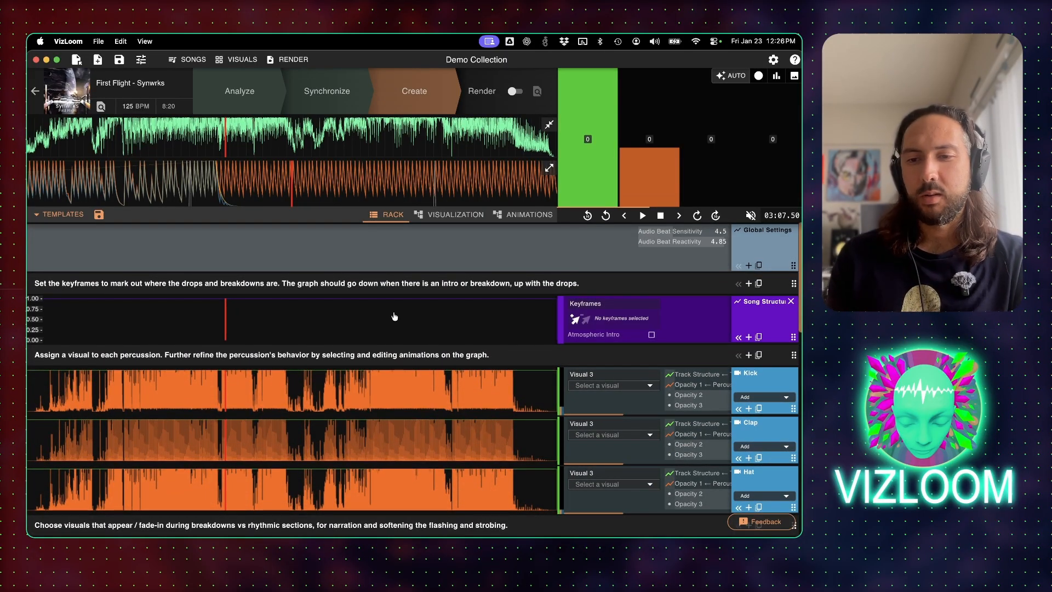
Replace the editor contents with the Layered Visuals [Beginner] template
{"action": "left_click", "coordinate": [72, 224]}
{"action": "left_click", "coordinate": [85, 271]}
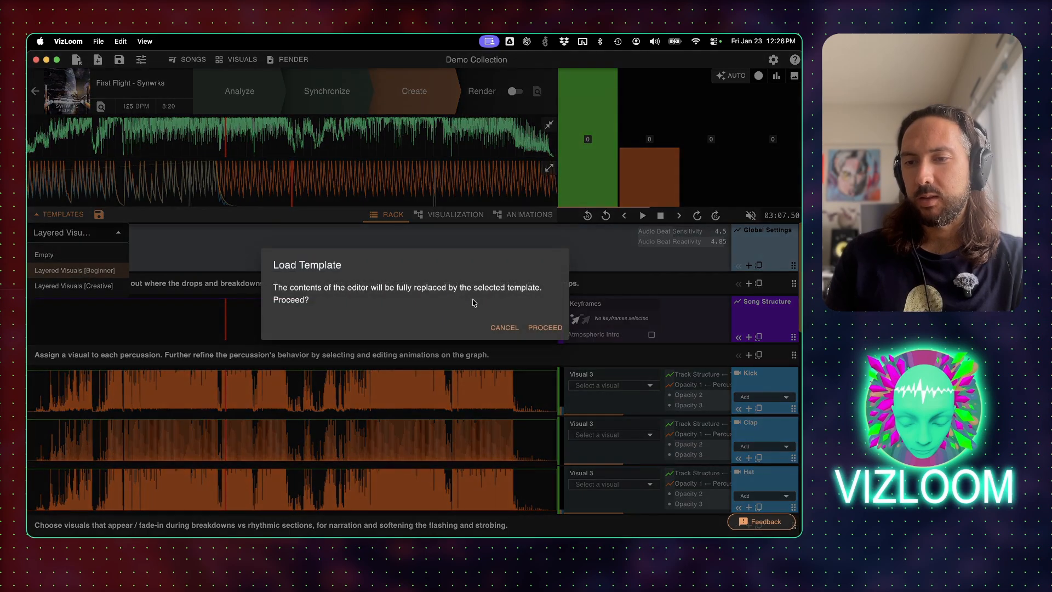
{"action": "left_click", "coordinate": [537, 328]}
{"action": "scroll", "coordinate": [360, 387], "scroll_direction": "down", "scroll_amount": 1}
{"action": "scroll", "coordinate": [361, 386], "scroll_direction": "up", "scroll_amount": 1}
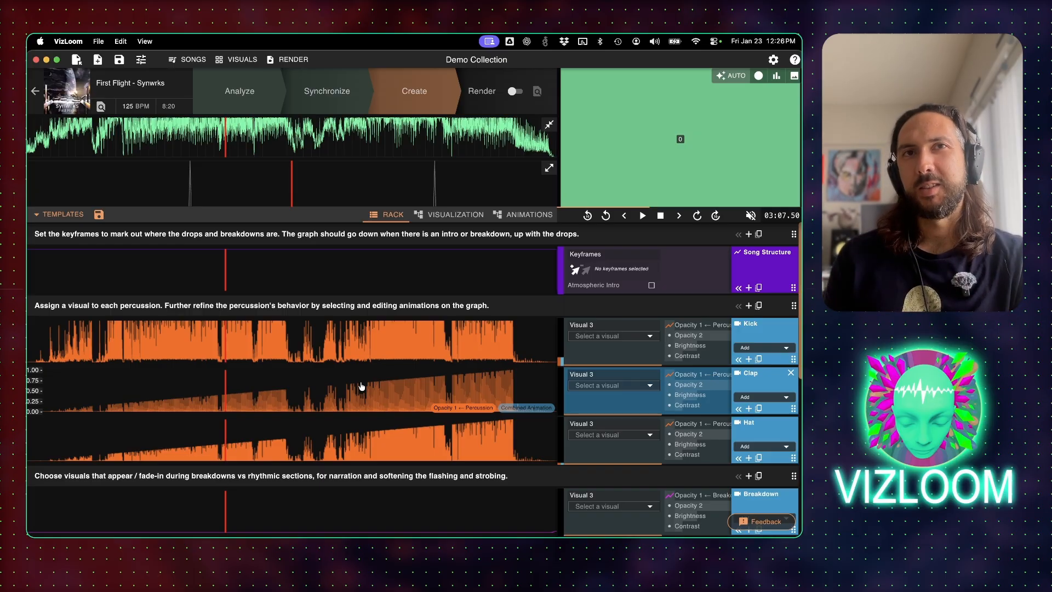
Play the song from about 1:11 and enable Atmospheric Intro in the Song Structure row
{"action": "left_click", "coordinate": [662, 264]}
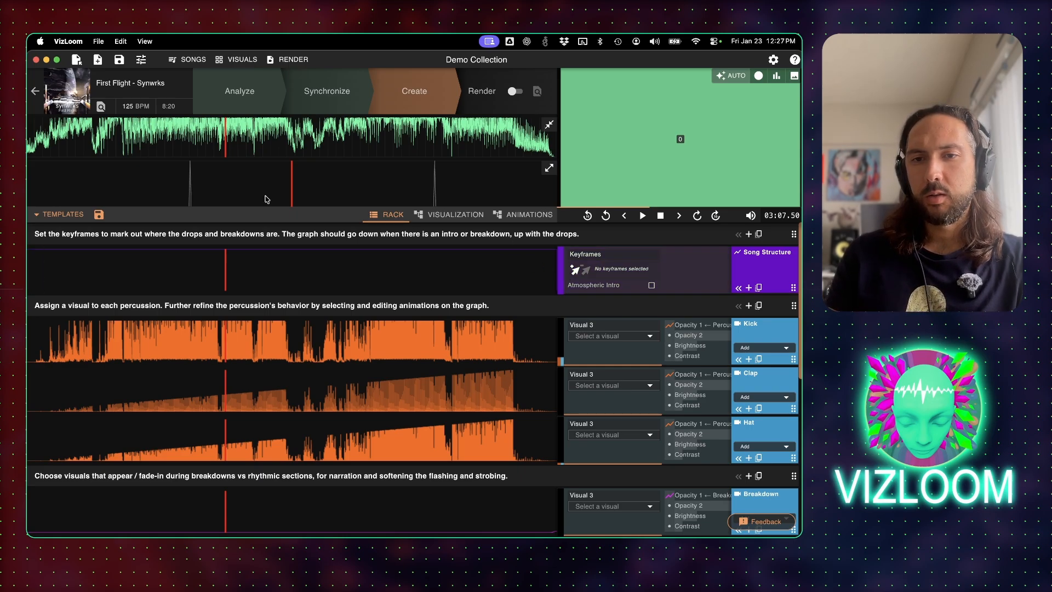
{"action": "left_click", "coordinate": [100, 140]}
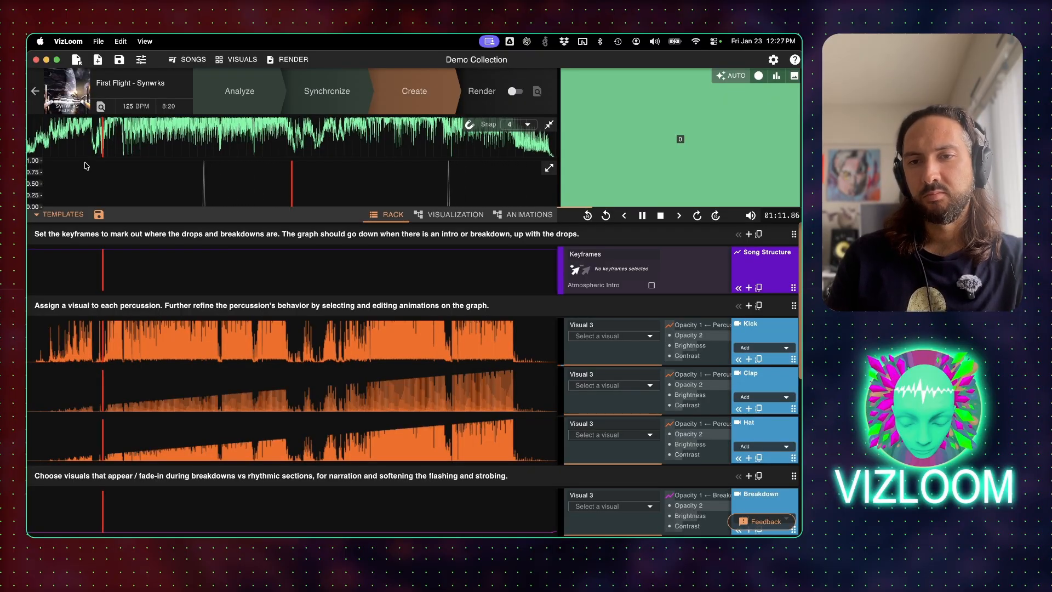
{"action": "left_click", "coordinate": [651, 285]}
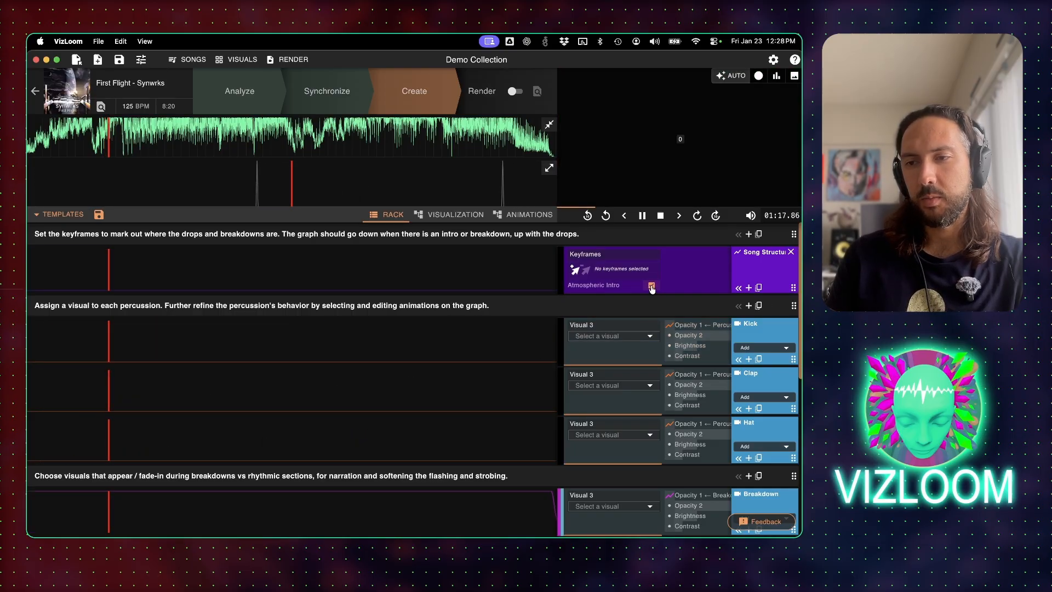
Add Song Structure keyframes at 92.13 and 153.57 seconds, with the Kick row's animation shown in the graph
{"action": "left_click", "coordinate": [575, 272]}
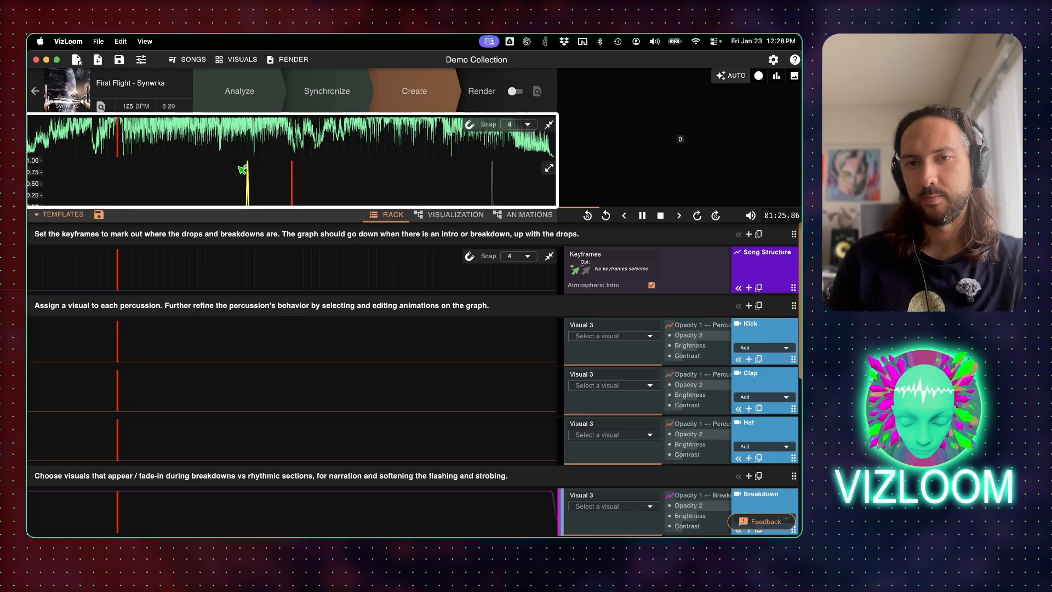
{"action": "left_click", "coordinate": [127, 140]}
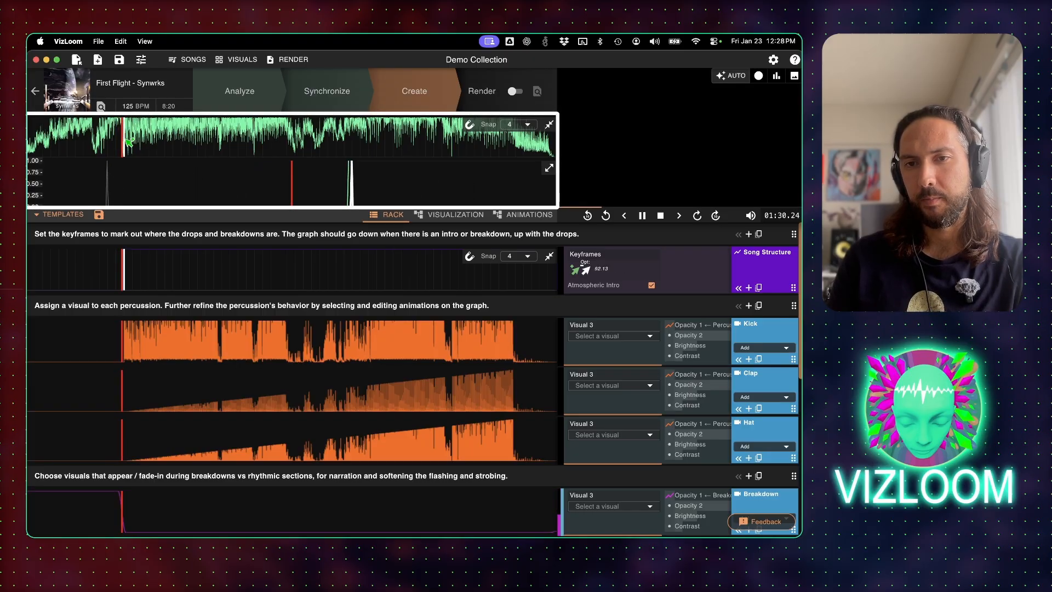
{"action": "left_click", "coordinate": [610, 360]}
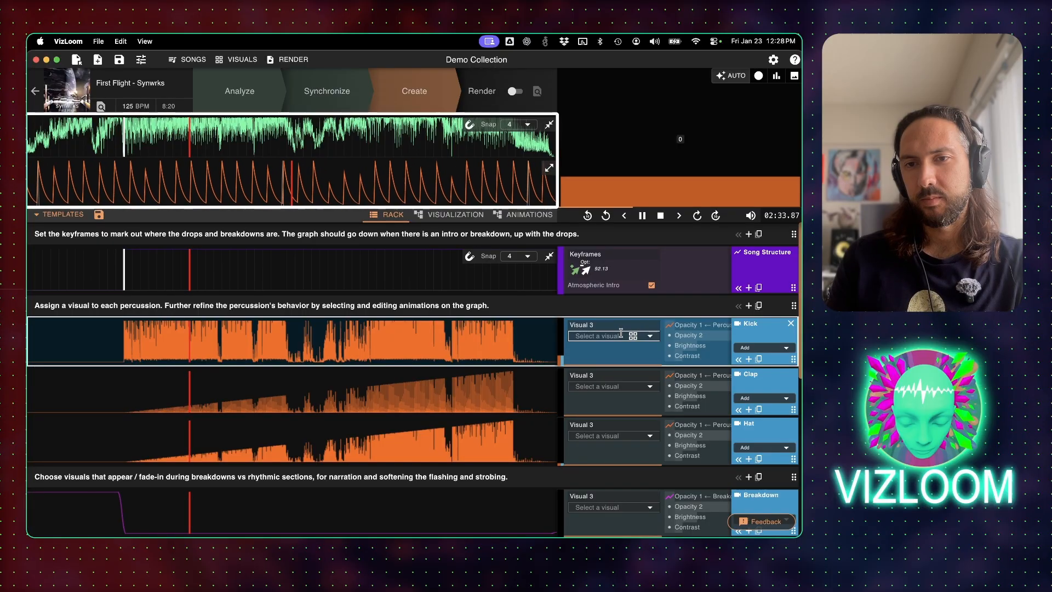
{"action": "left_click", "coordinate": [194, 145]}
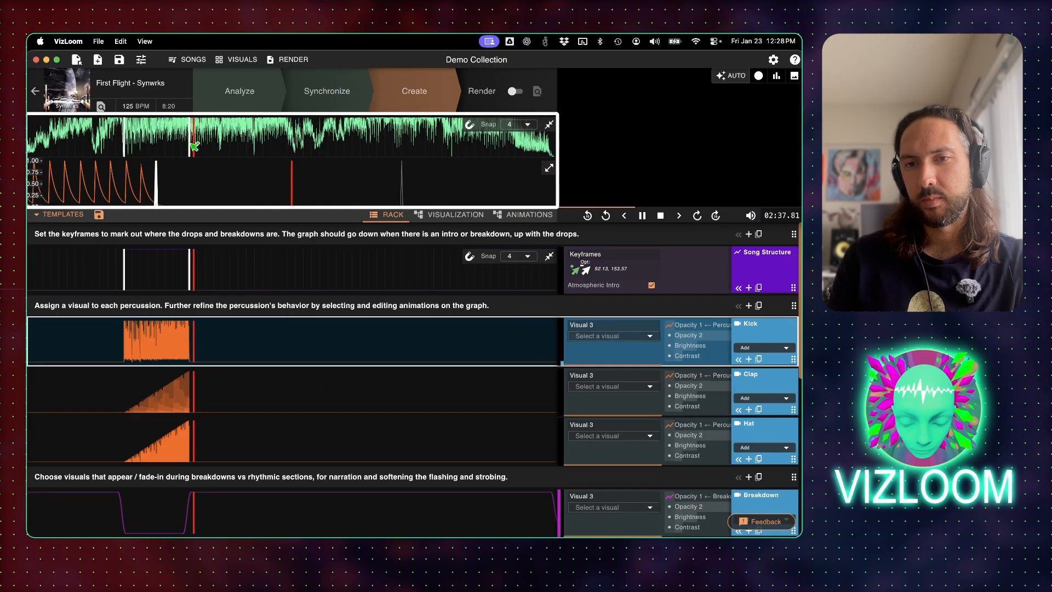
Fit the animation graph to the whole song and add a Song Structure keyframe at 184.30 seconds
{"action": "left_click", "coordinate": [549, 168]}
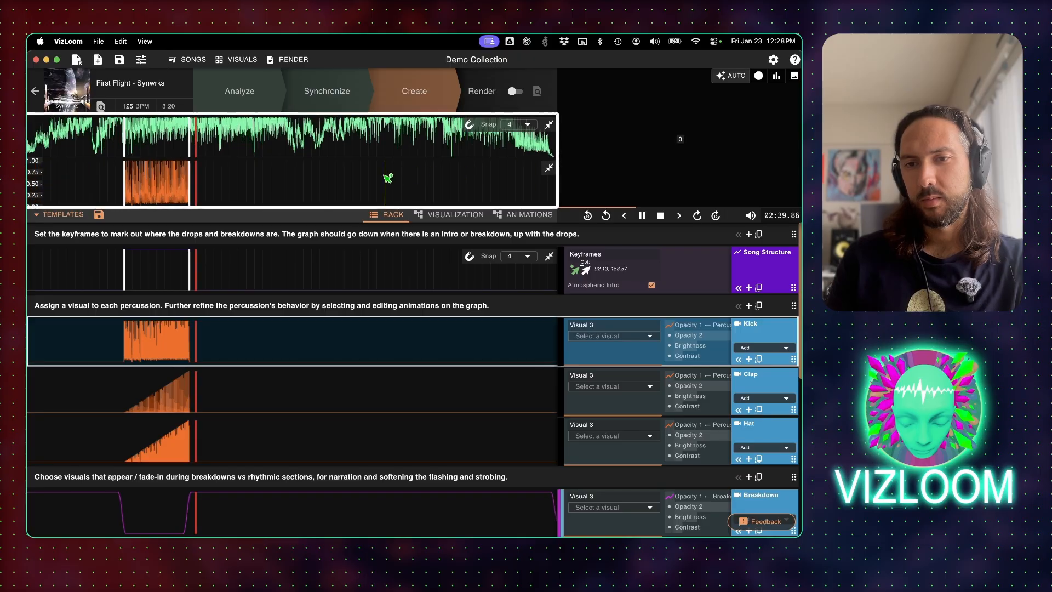
{"action": "left_click", "coordinate": [224, 140]}
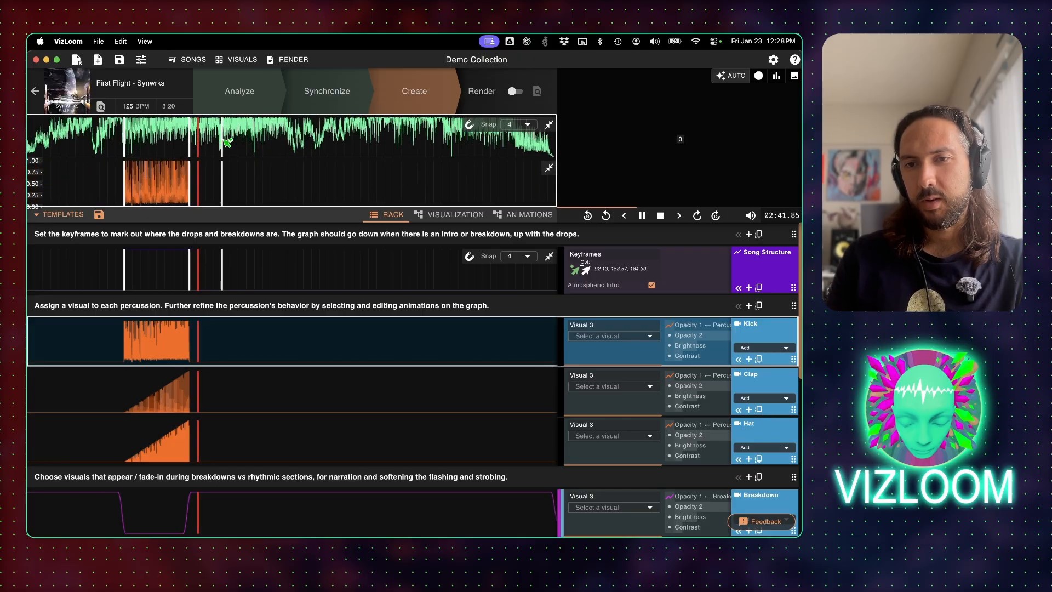
{"action": "key", "text": "Right"}
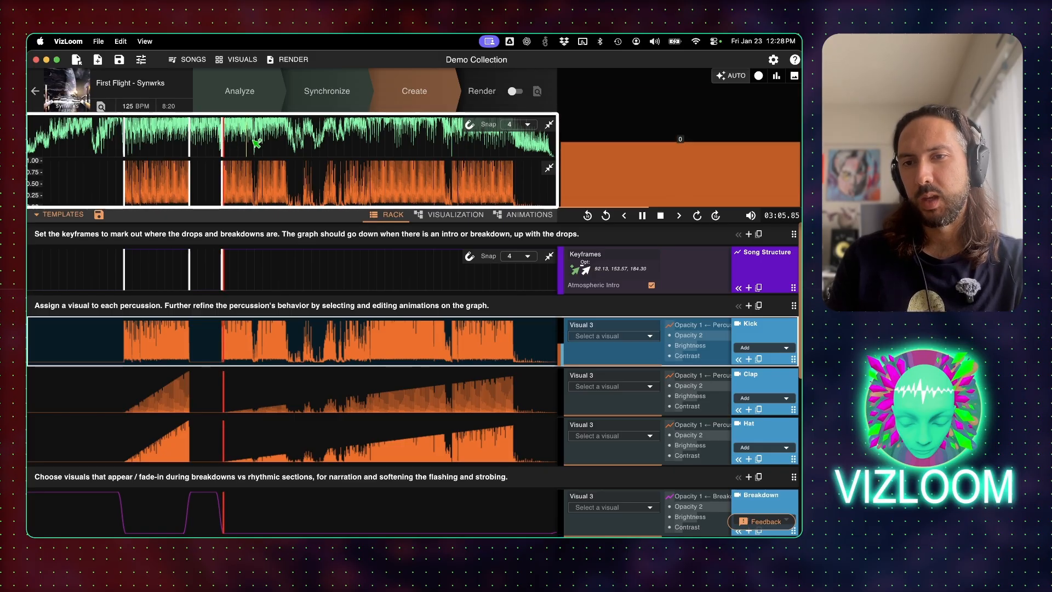
Add a Song Structure keyframe where the long breakdown starts, at about 4:06, and skip playback ahead to it
{"action": "left_click", "coordinate": [290, 141]}
{"action": "key", "text": "Right"}
{"action": "key", "text": "Right"}
{"action": "key", "text": "Right"}
{"action": "key", "text": "Right"}
{"action": "key", "text": "shift+Right"}
{"action": "key", "text": "Right"}
{"action": "key", "text": "Right"}
{"action": "key", "text": "Right"}
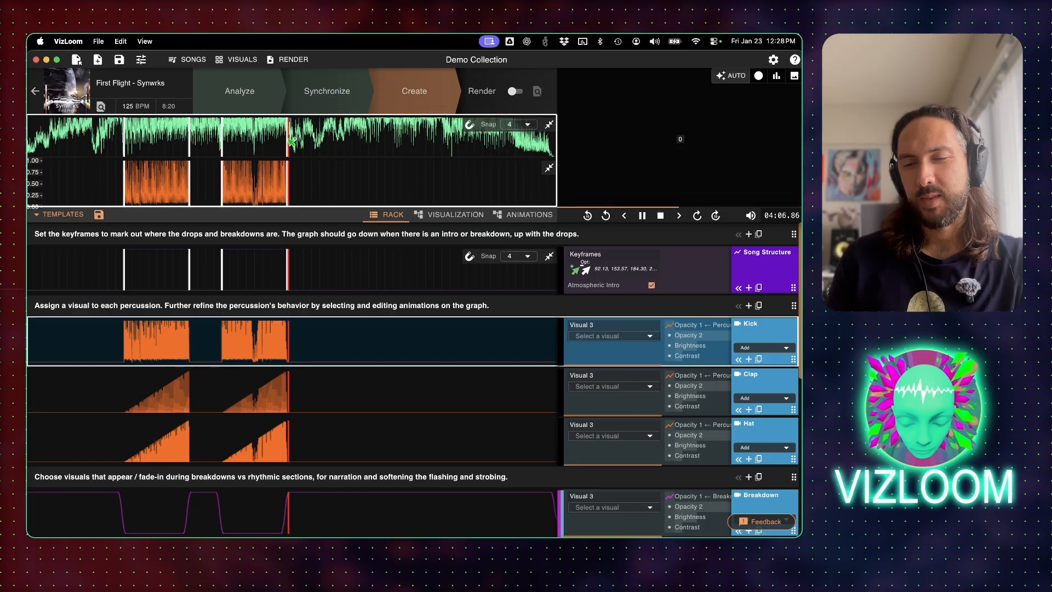
Skip through the long breakdown and add a Song Structure keyframe at the drop, about 5:38
{"action": "key", "text": "shift+Right"}
{"action": "key", "text": "shift+Right"}
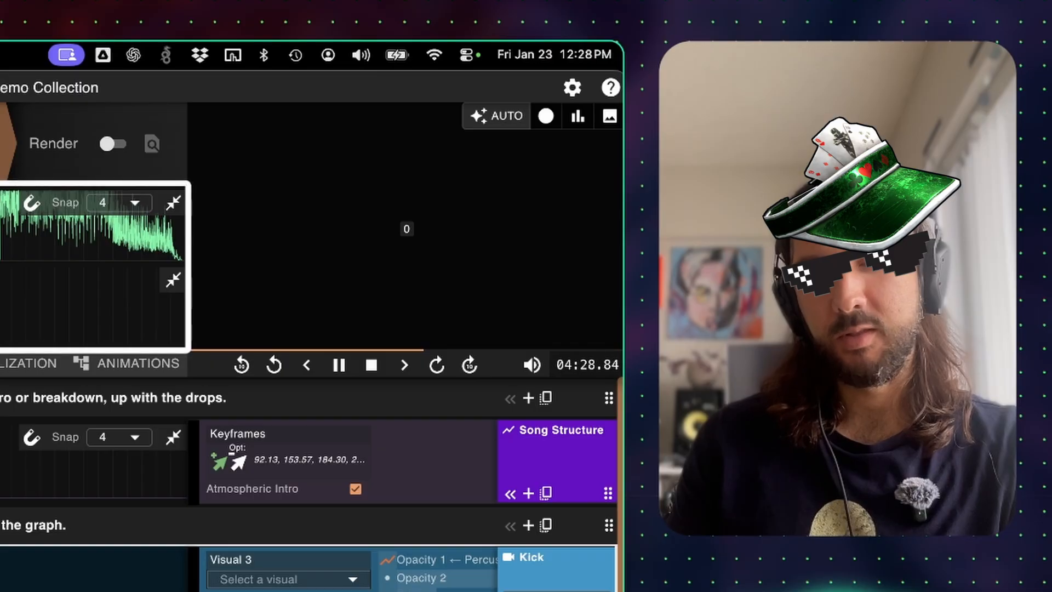
{"action": "key", "text": "shift+Right"}
{"action": "key", "text": "shift+Right"}
{"action": "key", "text": "shift+Right"}
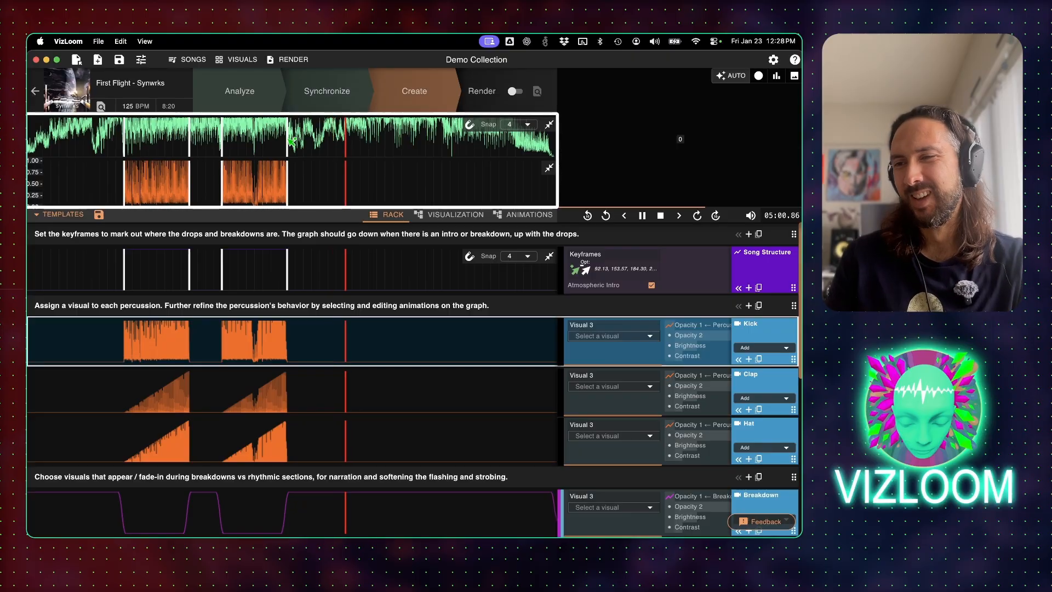
{"action": "key", "text": "shift+Right"}
{"action": "key", "text": "shift+Right"}
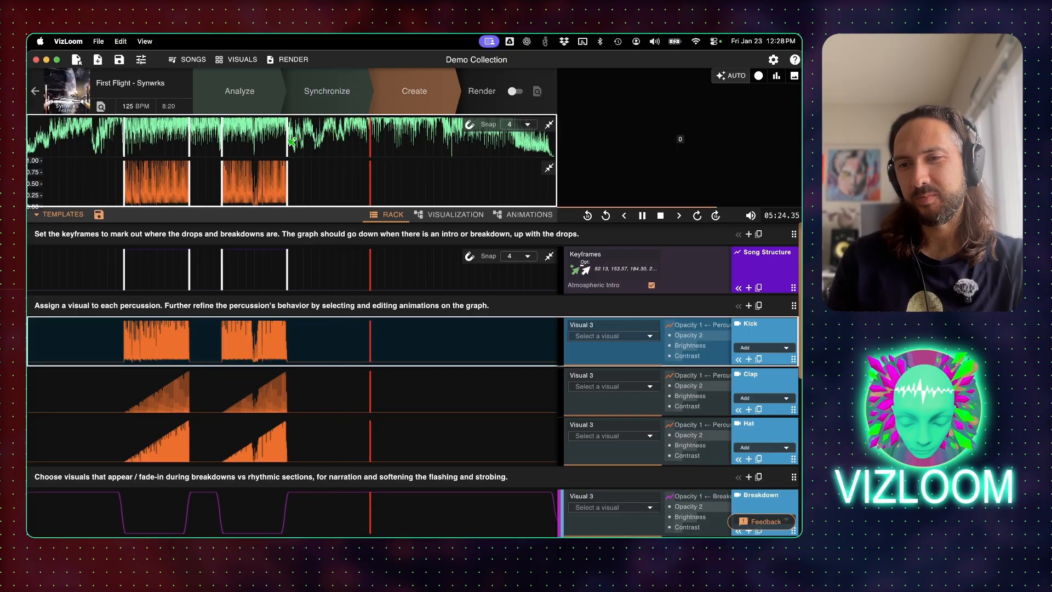
{"action": "key", "text": "shift+Right"}
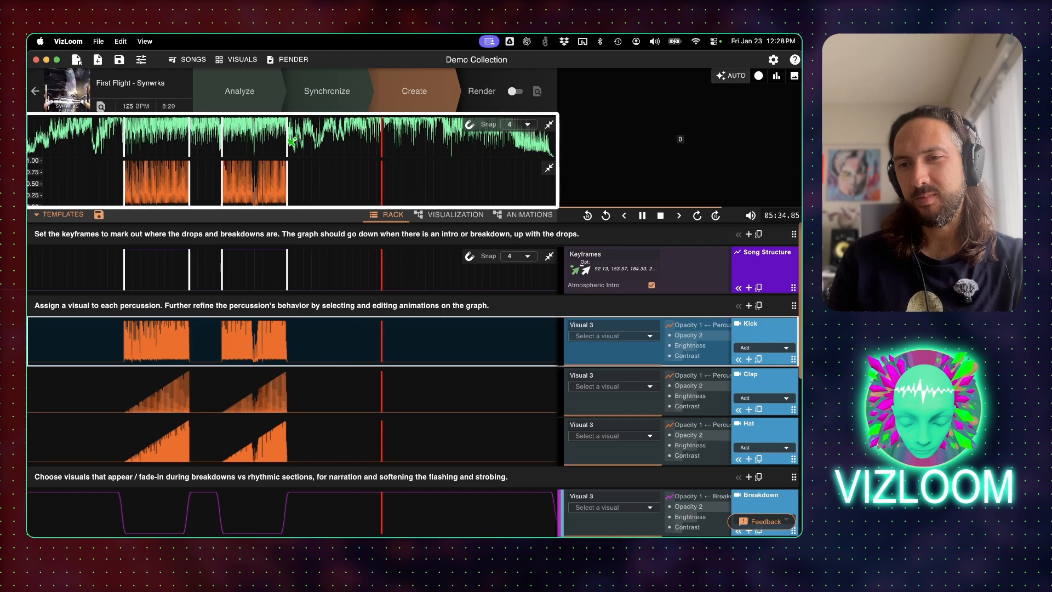
{"action": "left_click", "coordinate": [388, 140]}
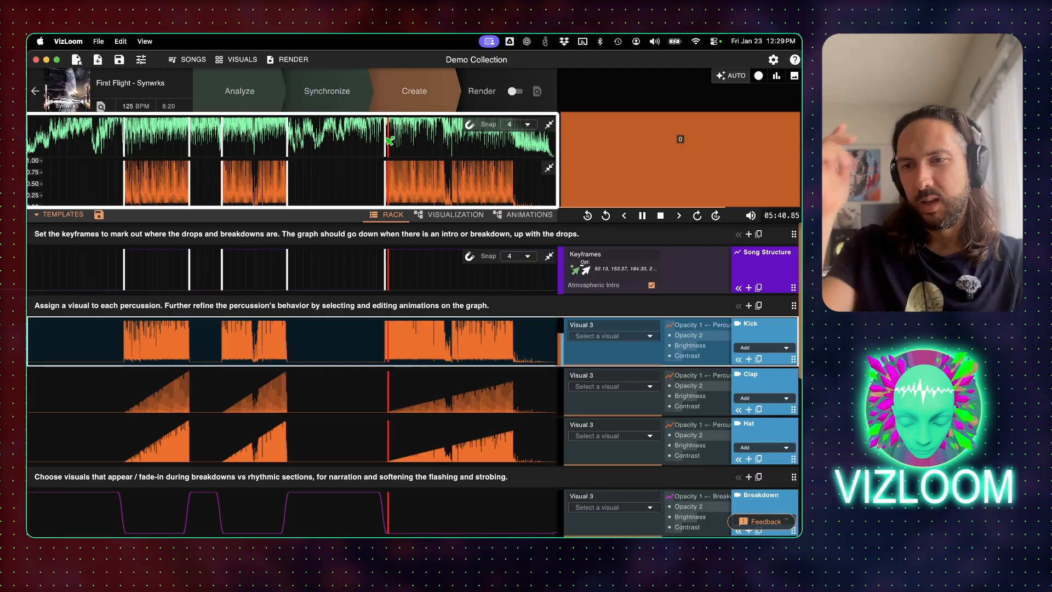
Check the rest of the song up to about 7:51 for further structure changes and finish adding keyframes
{"action": "key", "text": "Right"}
{"action": "key", "text": "Right"}
{"action": "key", "text": "Right"}
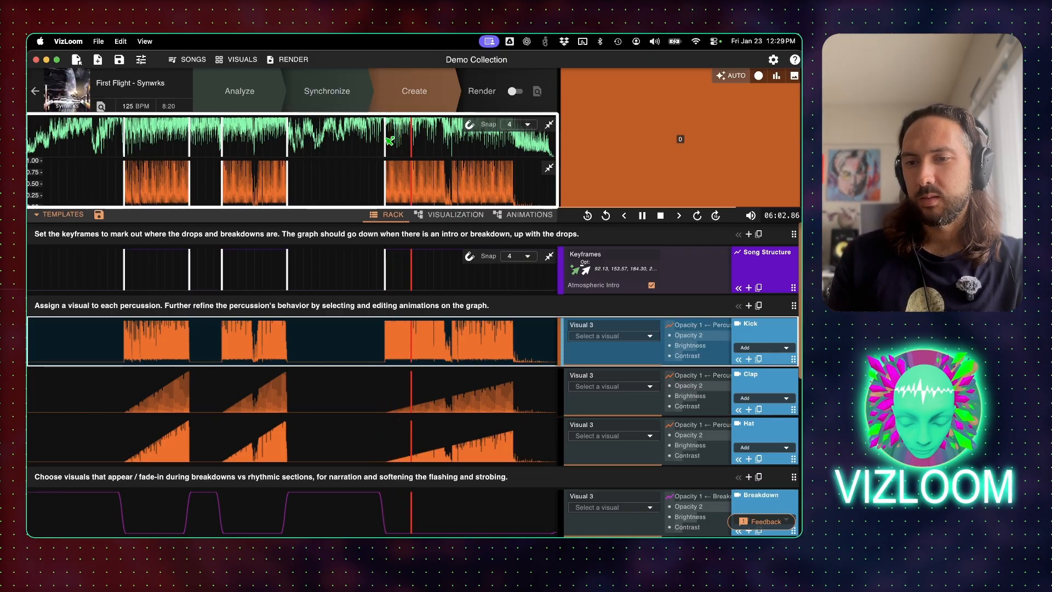
{"action": "key", "text": "Right"}
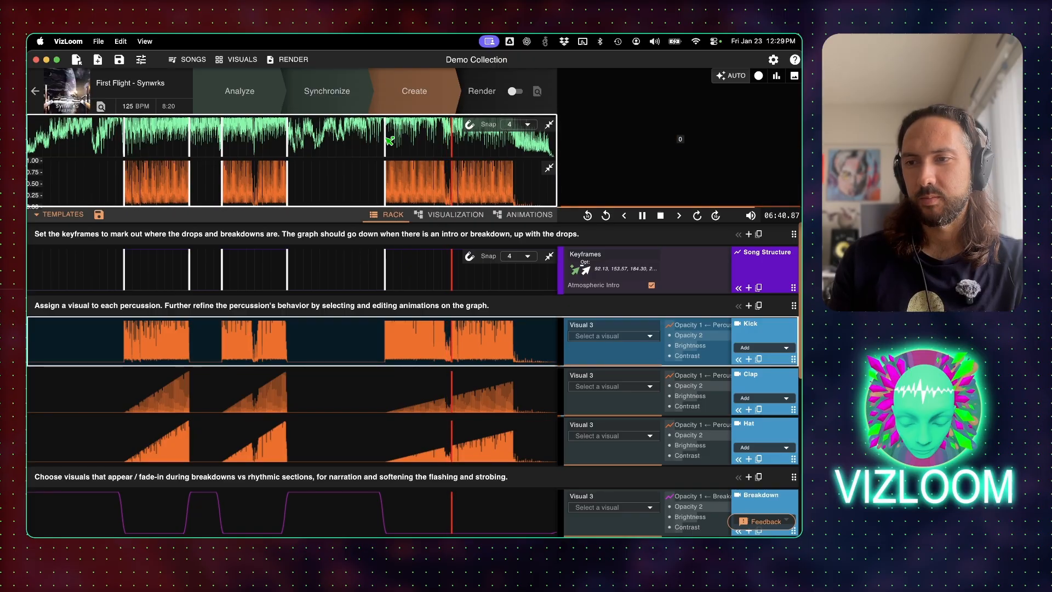
{"action": "key", "text": "space"}
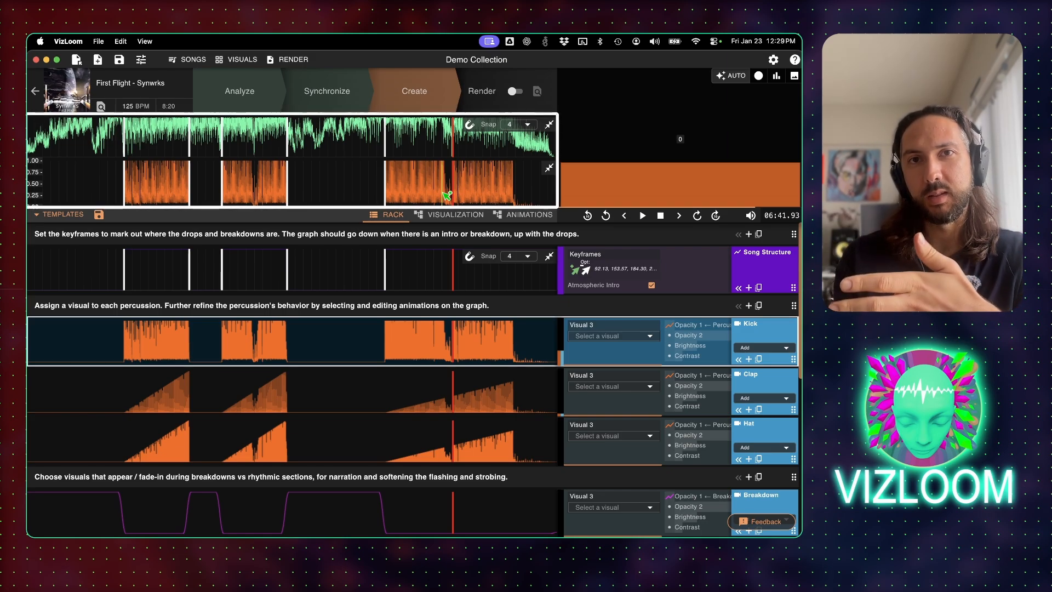
{"action": "key", "text": "Right"}
{"action": "key", "text": "Right"}
{"action": "key", "text": "Right"}
{"action": "key", "text": "Right"}
{"action": "key", "text": "Right"}
{"action": "key", "text": "Right"}
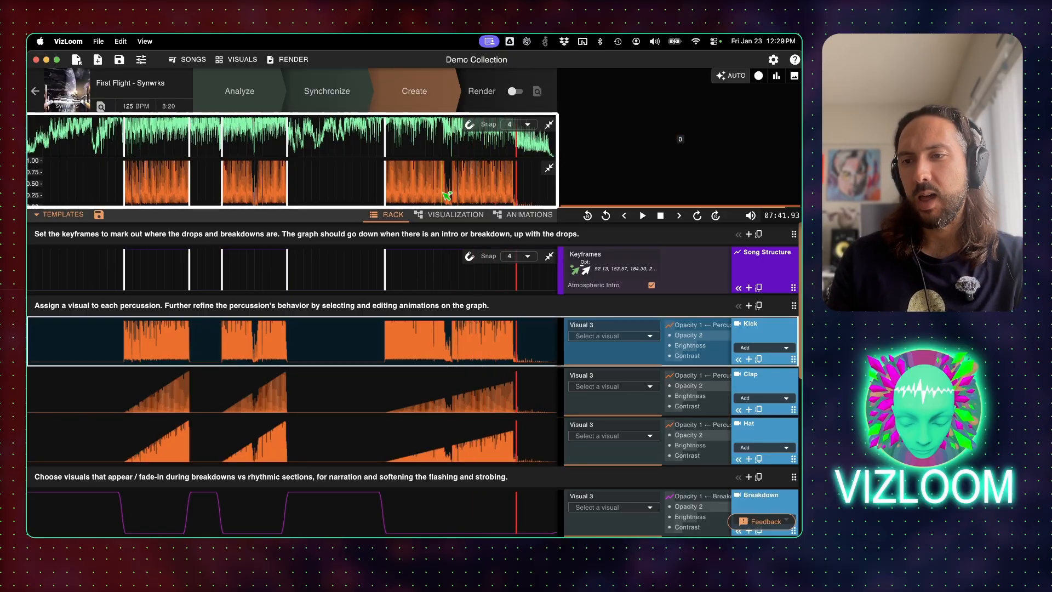
{"action": "key", "text": "Left"}
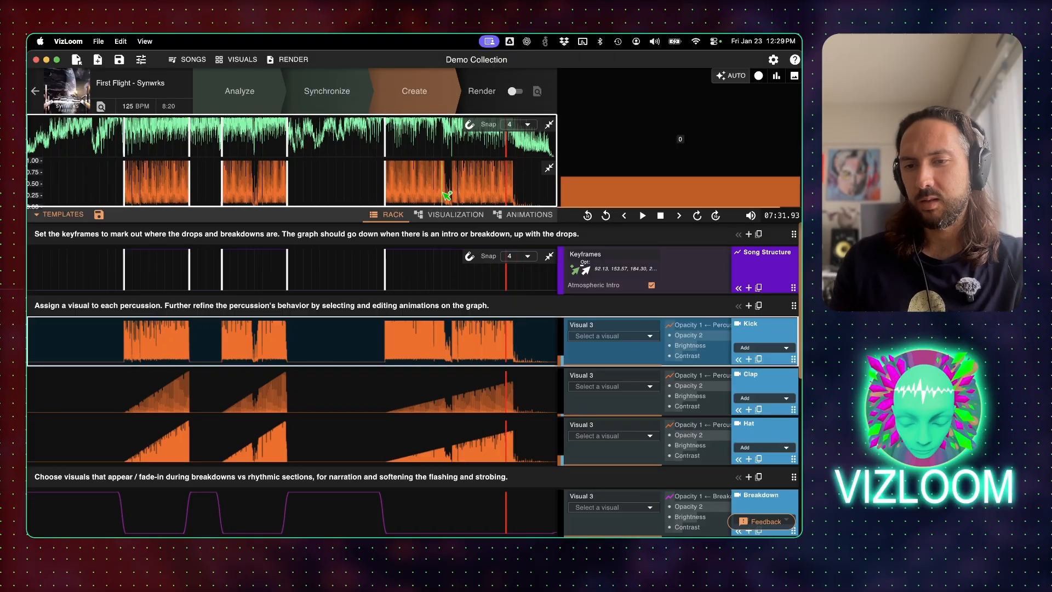
{"action": "key", "text": "Right"}
{"action": "key", "text": "Right"}
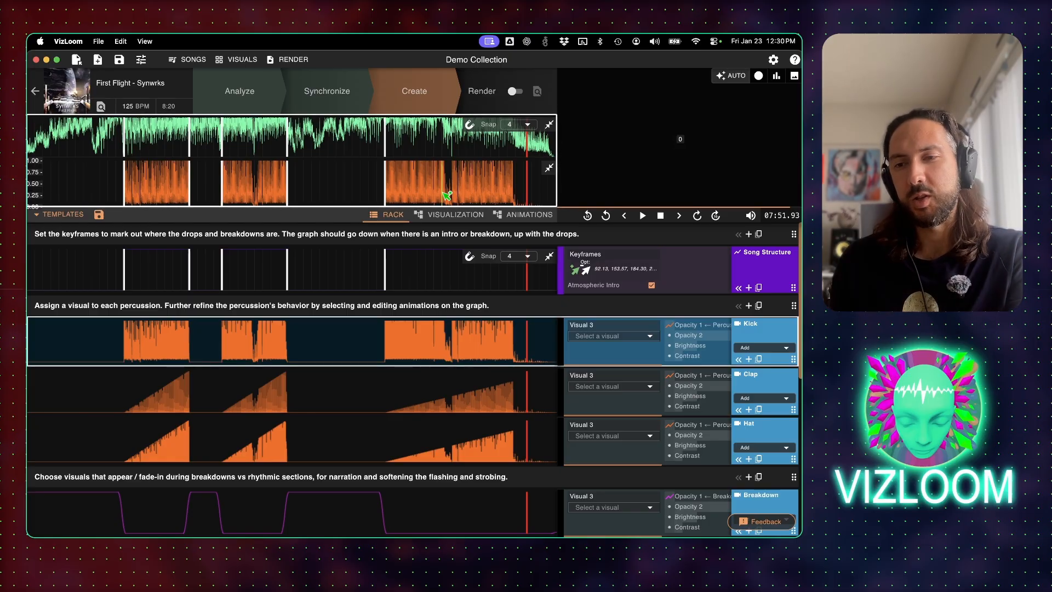
{"action": "key", "text": "Escape"}
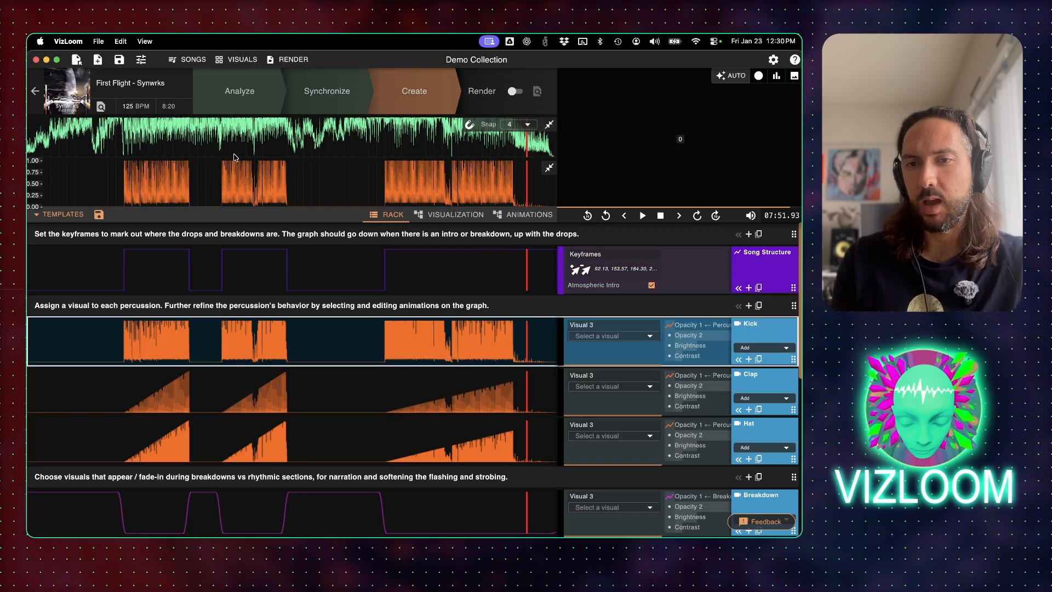
Examine how the percussion, breakdown and rhythmic section rows follow the Song Structure keyframes
{"action": "scroll", "coordinate": [219, 335], "scroll_direction": "down", "scroll_amount": 6}
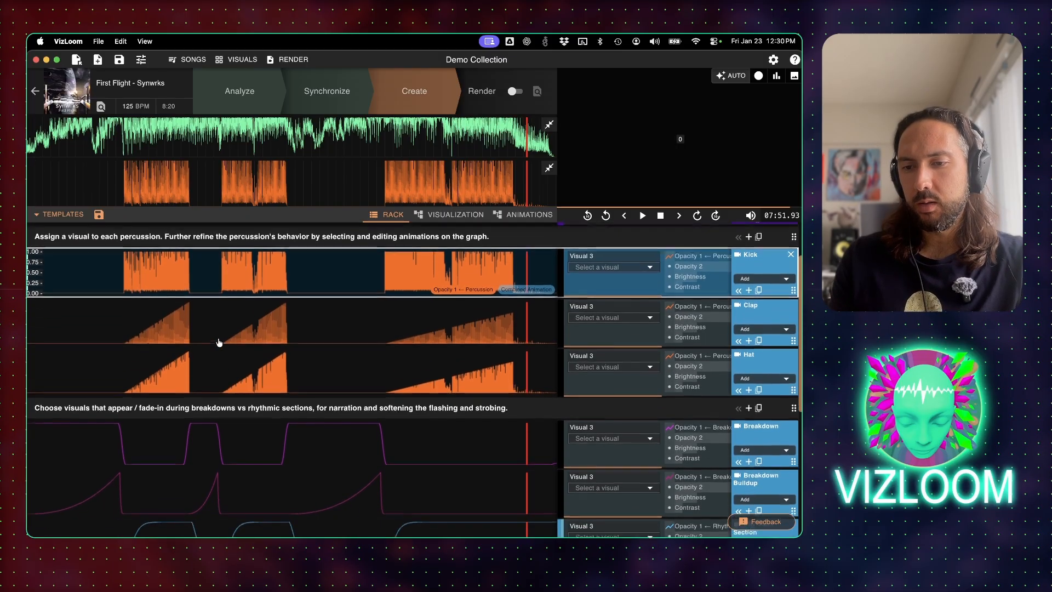
{"action": "scroll", "coordinate": [218, 343], "scroll_direction": "down", "scroll_amount": 5}
{"action": "scroll", "coordinate": [219, 343], "scroll_direction": "up", "scroll_amount": 3}
{"action": "scroll", "coordinate": [219, 343], "scroll_direction": "up", "scroll_amount": 4}
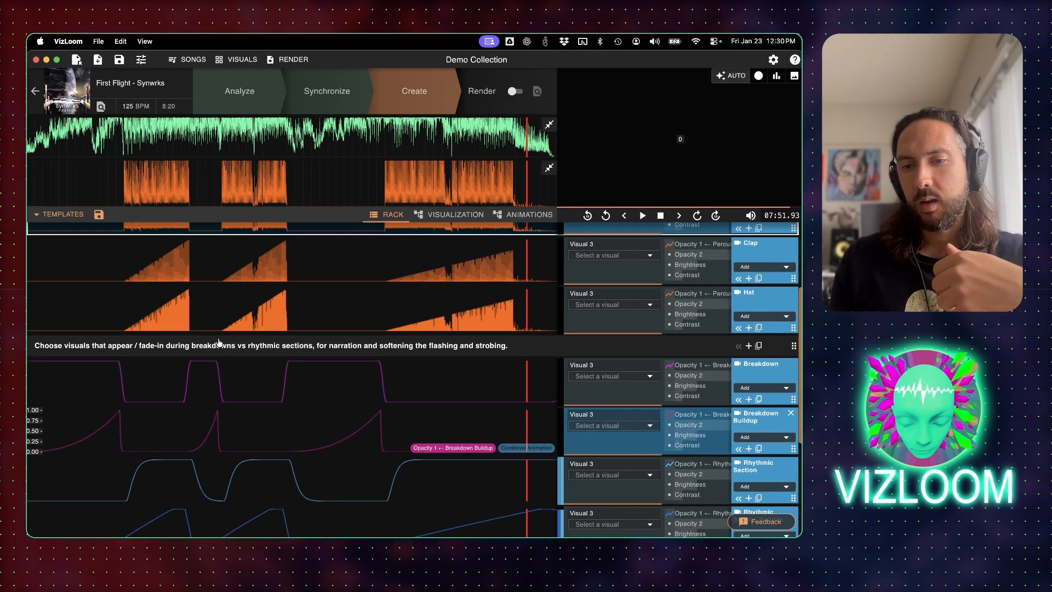
{"action": "scroll", "coordinate": [219, 342], "scroll_direction": "down", "scroll_amount": 1}
{"action": "scroll", "coordinate": [218, 342], "scroll_direction": "up", "scroll_amount": 5}
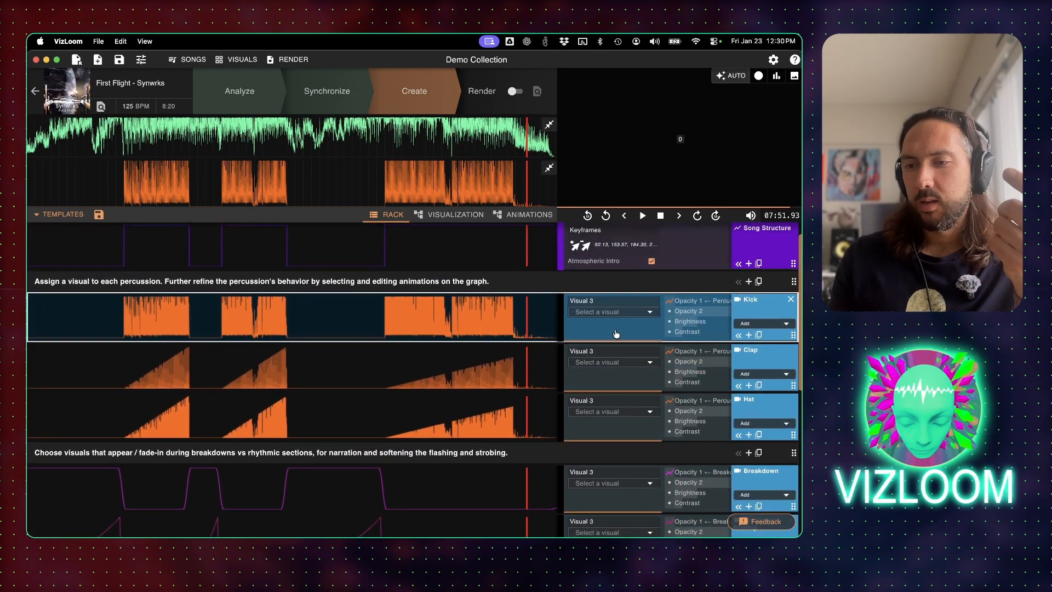
{"action": "mouse_move", "coordinate": [470, 339]}
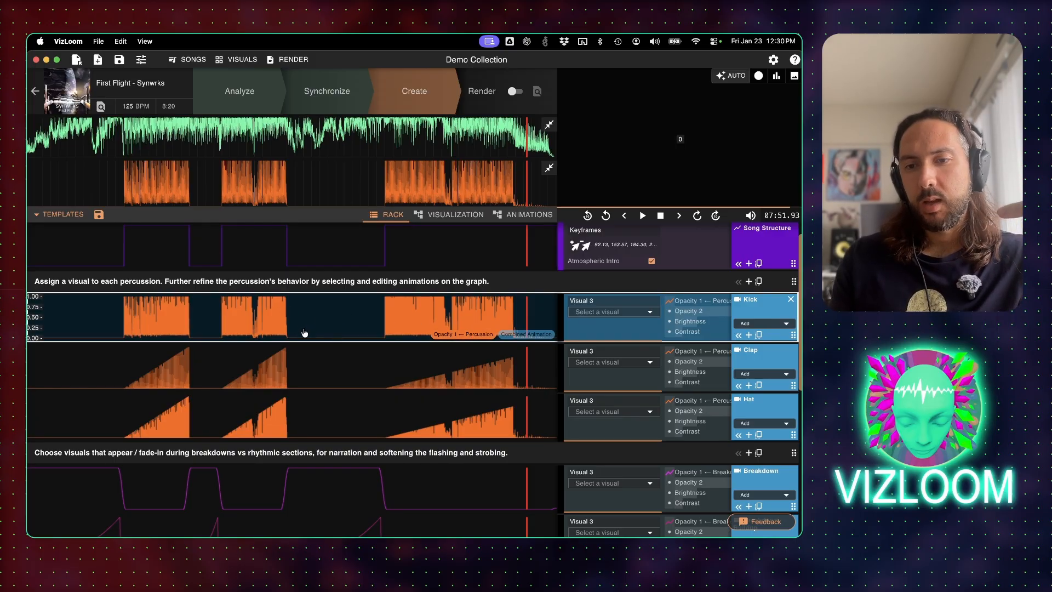
{"action": "scroll", "coordinate": [304, 332], "scroll_direction": "down", "scroll_amount": 2}
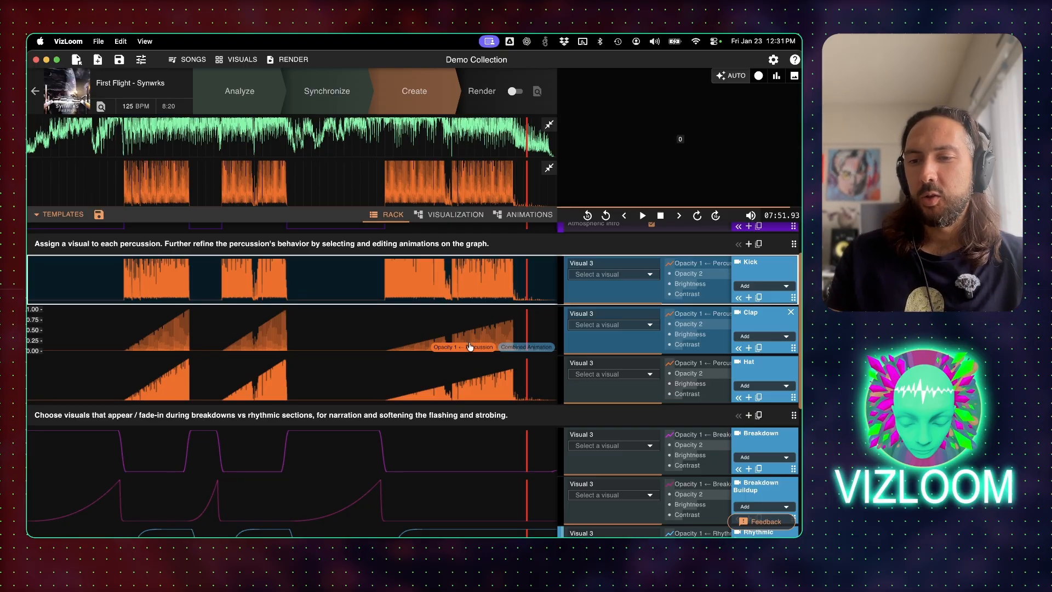
Adjust the buildup amount of the Clap row's percussion opacity animation and set its Buildup Shape to 1
{"action": "left_click", "coordinate": [470, 346]}
{"action": "left_click_drag", "start_coordinate": [708, 313], "coordinate": [689, 313]}
{"action": "left_click_drag", "start_coordinate": [607, 314], "coordinate": [604, 314]}
{"action": "left_click_drag", "start_coordinate": [686, 312], "coordinate": [719, 325]}
{"action": "double_click", "coordinate": [712, 322]}
{"action": "key", "text": "super+a"}
{"action": "type", "text": "1"}
{"action": "key", "text": "Return"}
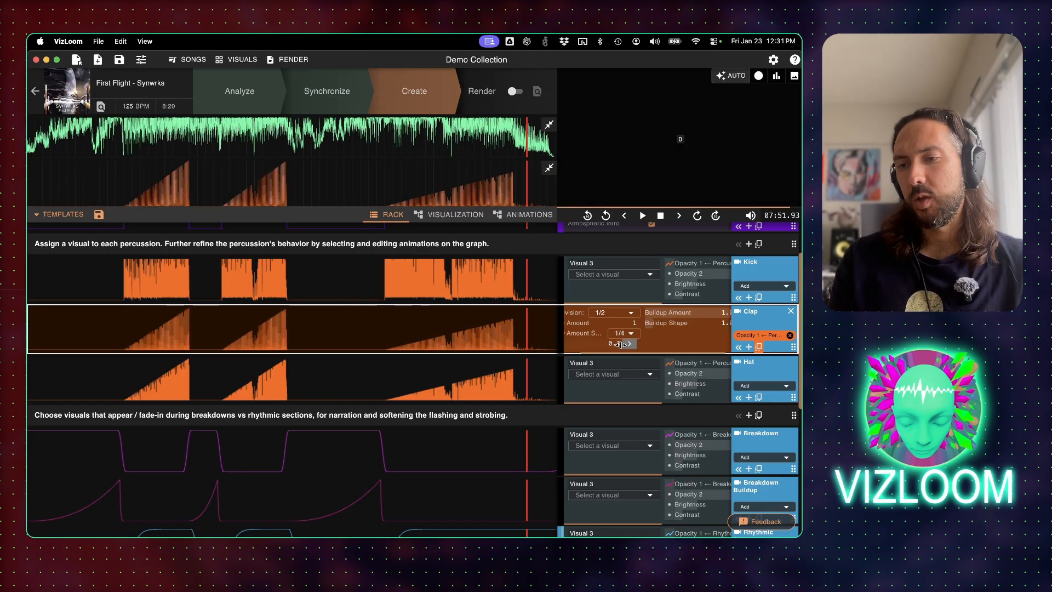
{"action": "left_click", "coordinate": [487, 347]}
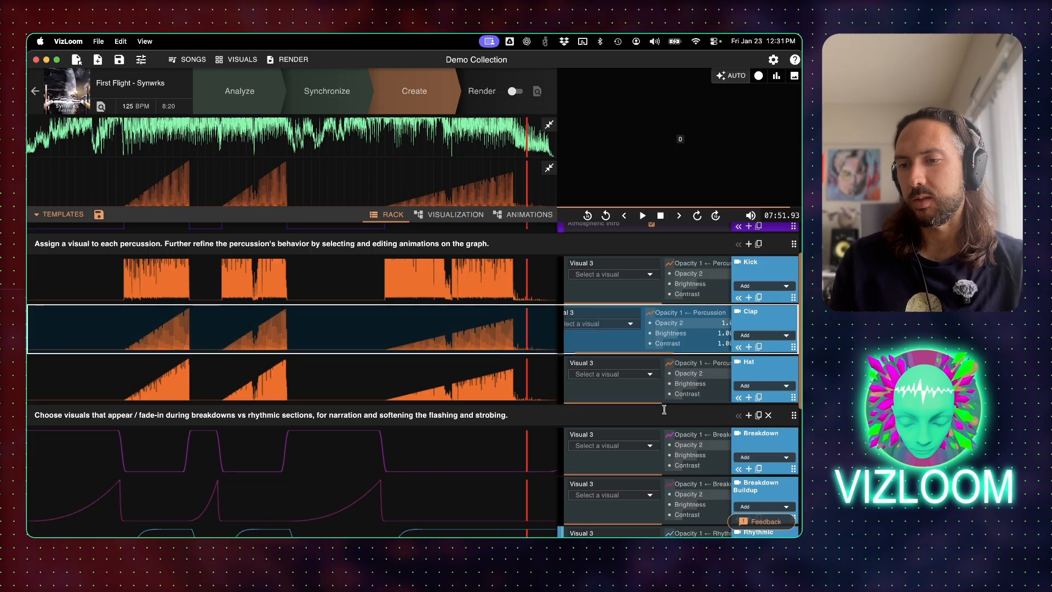
Compare the previews of the Breakdown and Rhythmic Section rows
{"action": "scroll", "coordinate": [664, 409], "scroll_direction": "down", "scroll_amount": 2}
{"action": "scroll", "coordinate": [664, 409], "scroll_direction": "up", "scroll_amount": 1}
{"action": "scroll", "coordinate": [664, 409], "scroll_direction": "down", "scroll_amount": 4}
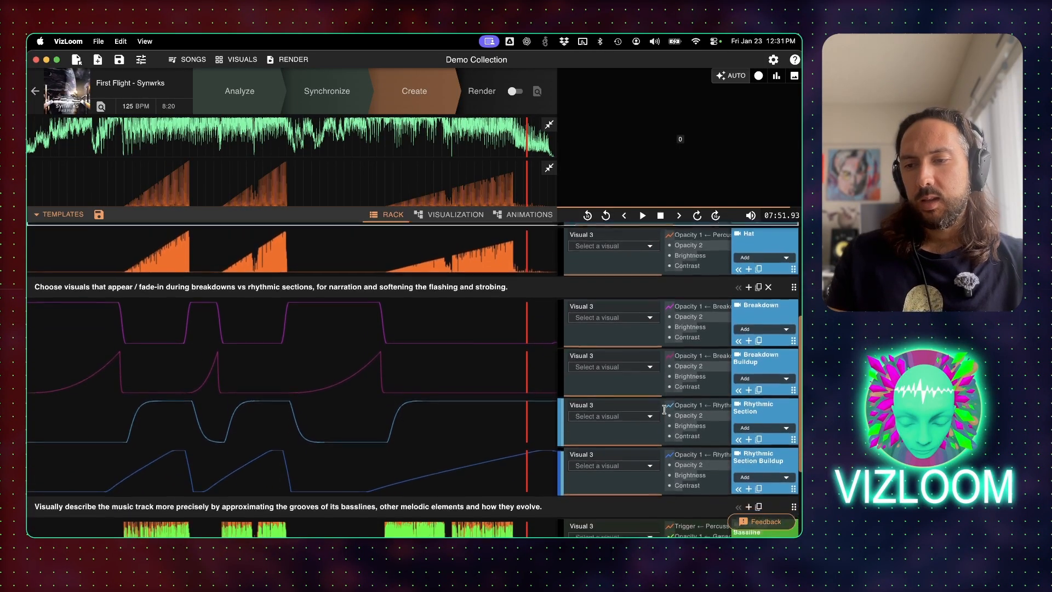
{"action": "scroll", "coordinate": [664, 410], "scroll_direction": "down", "scroll_amount": 1}
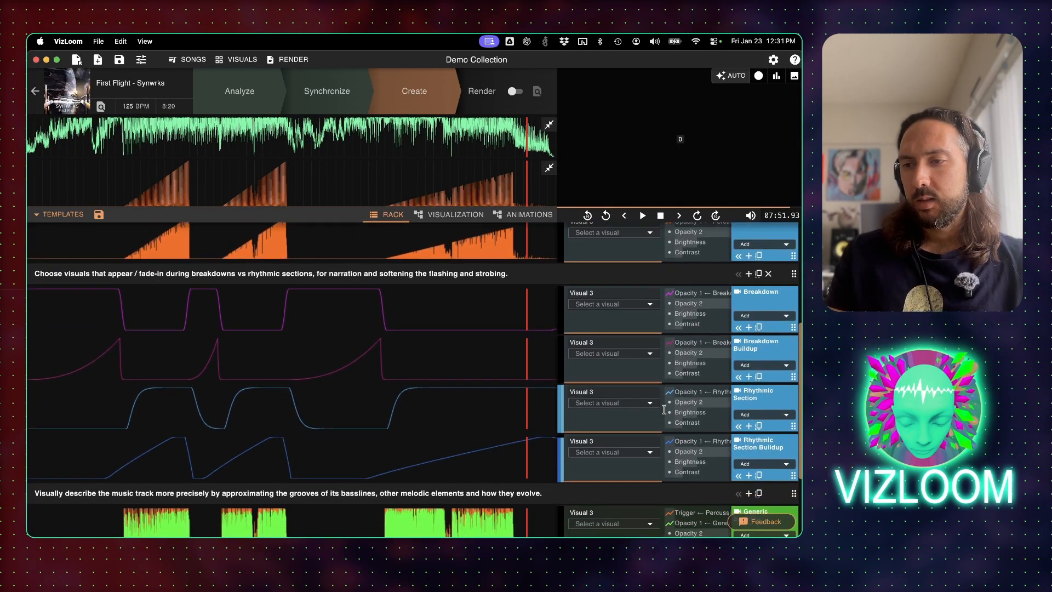
{"action": "left_click", "coordinate": [625, 324]}
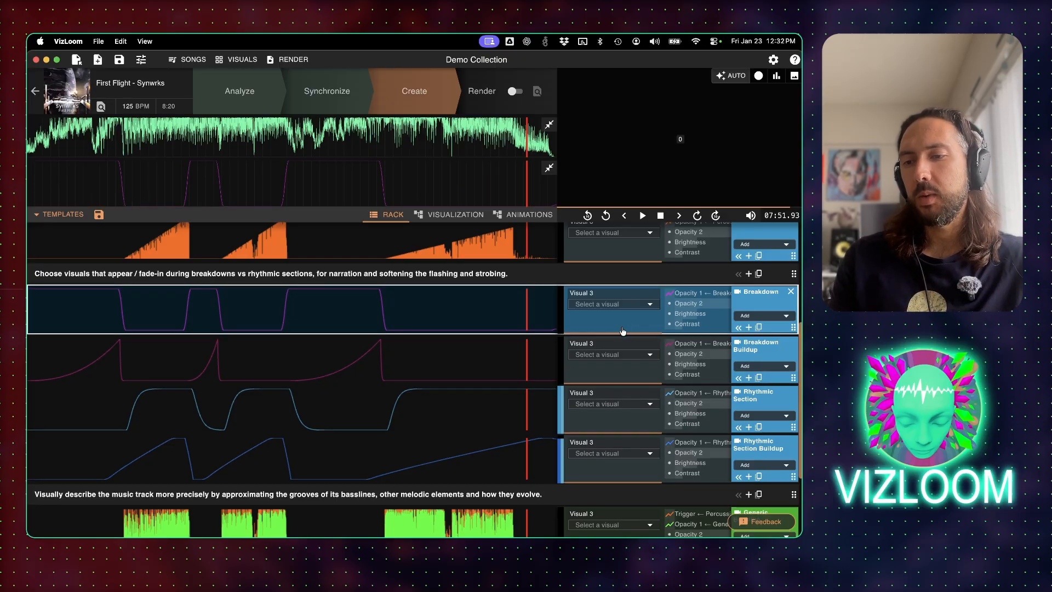
{"action": "left_click", "coordinate": [611, 424]}
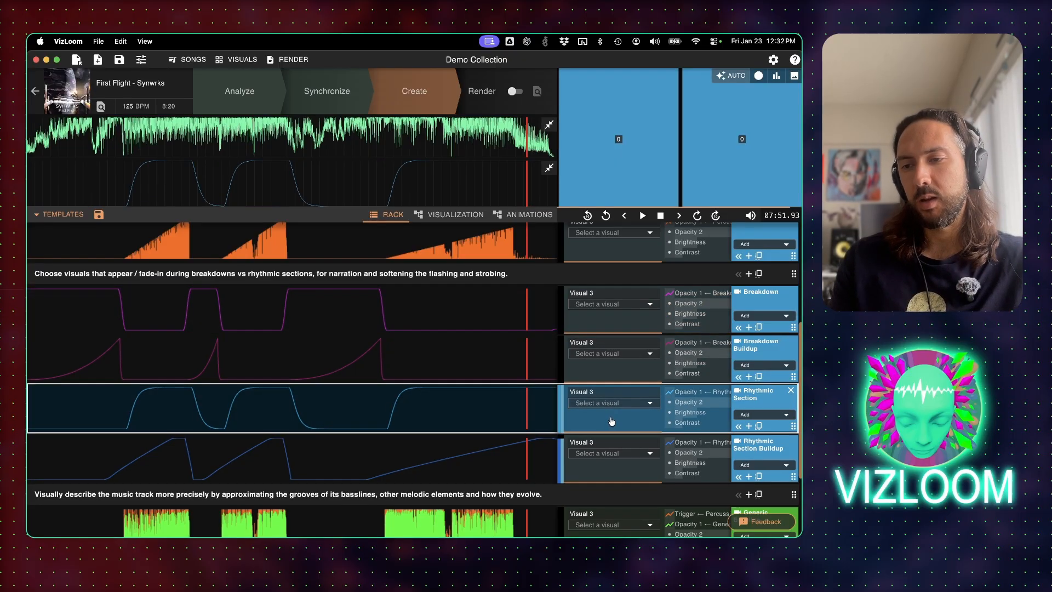
{"action": "left_click", "coordinate": [605, 325]}
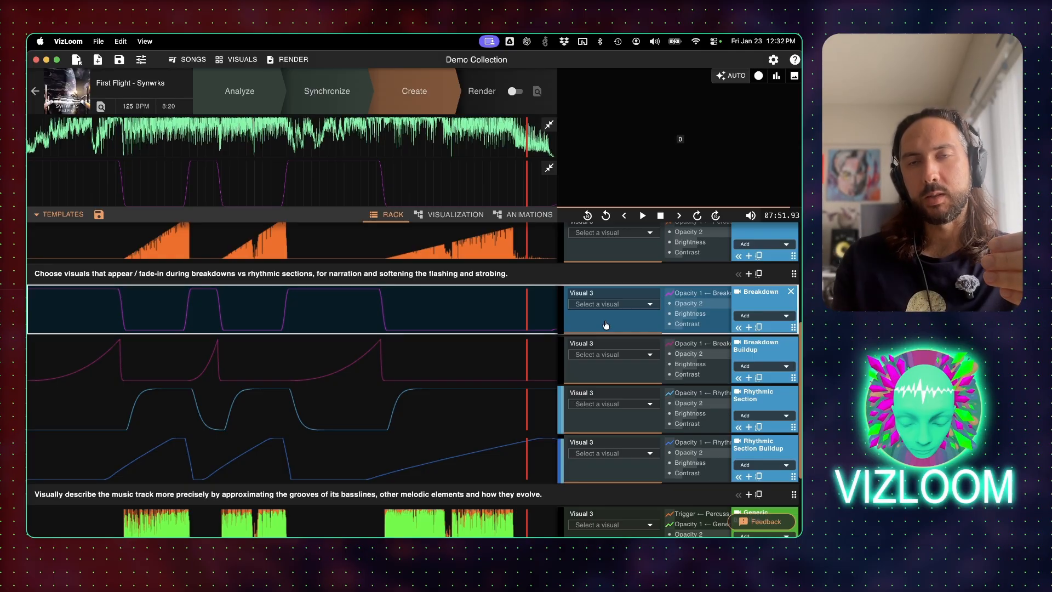
Zoom in on the Kick row's graph around 6:06 and play it briefly to check the percussion flashes
{"action": "scroll", "coordinate": [605, 325], "scroll_direction": "up", "scroll_amount": 5}
{"action": "left_click", "coordinate": [466, 286]}
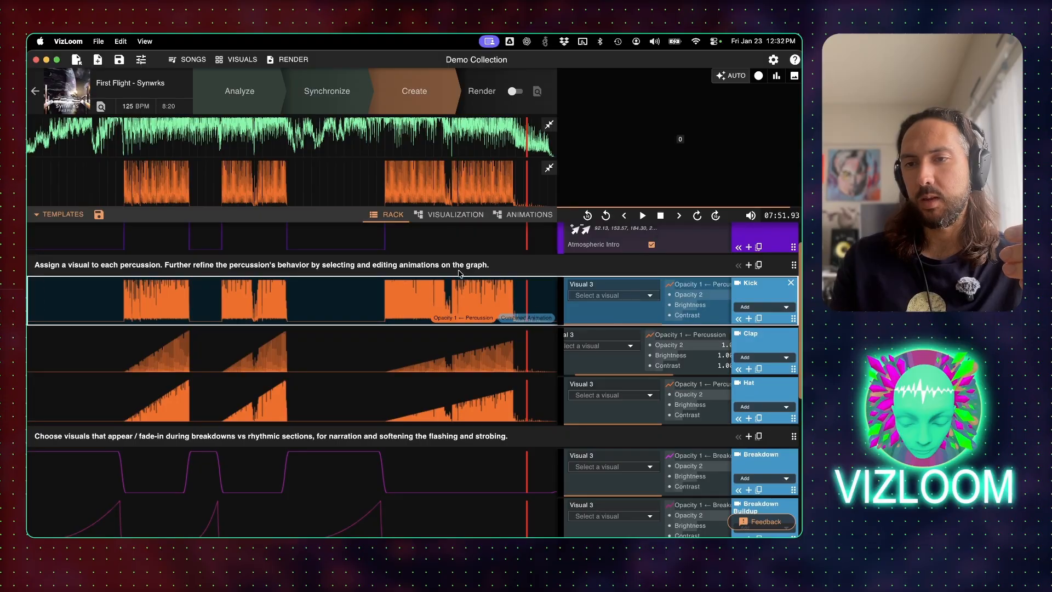
{"action": "left_click", "coordinate": [549, 170]}
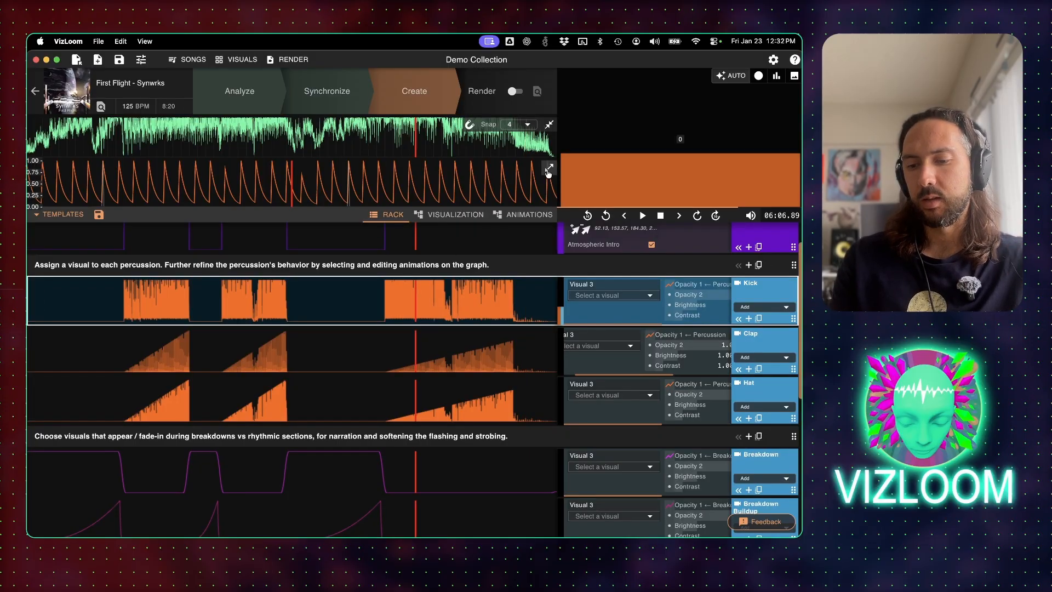
{"action": "key", "text": "space"}
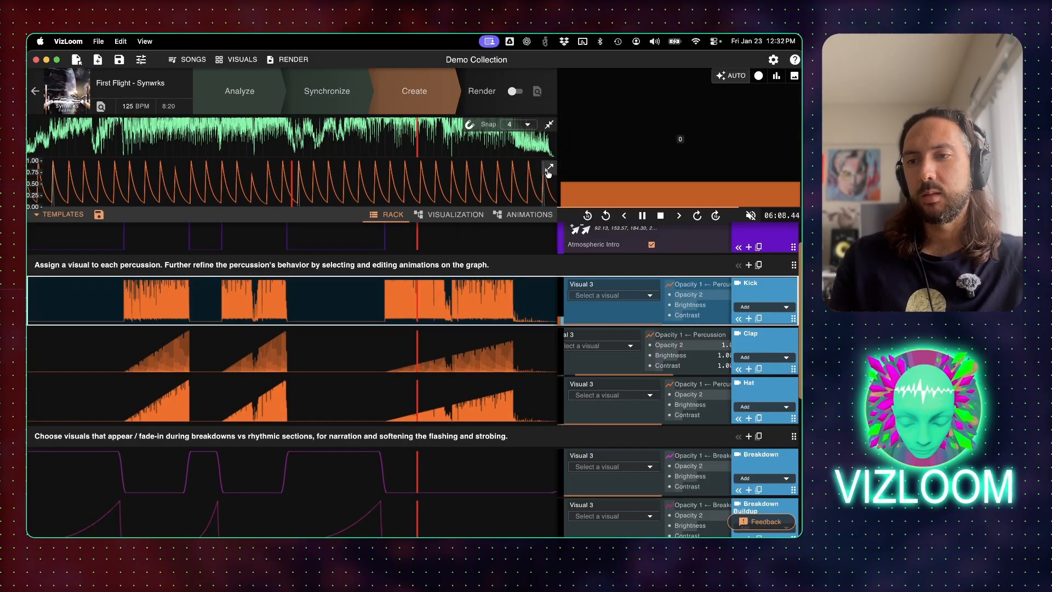
{"action": "key", "text": "space"}
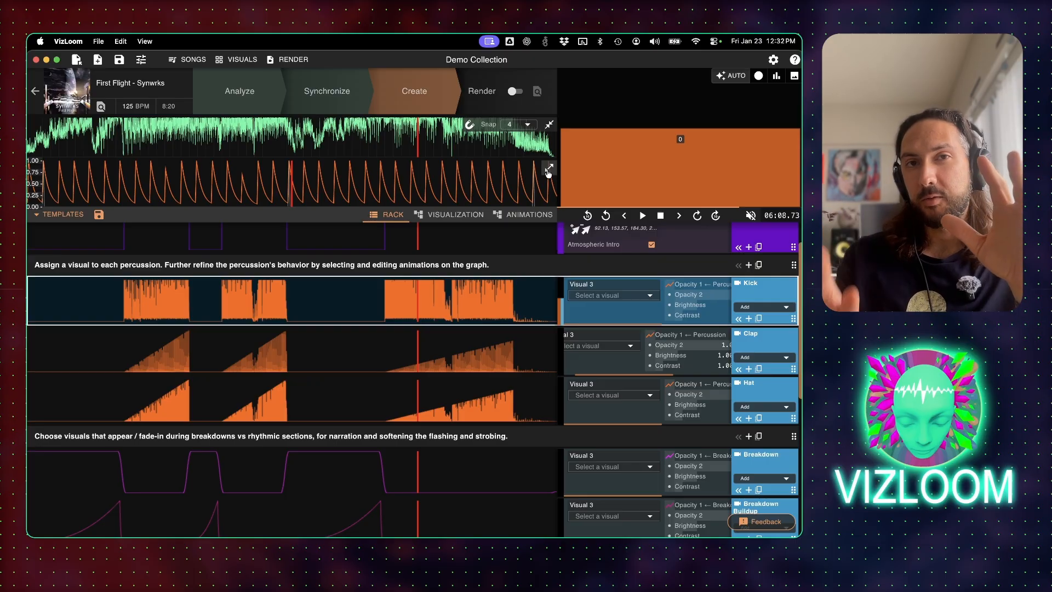
Preview the Breakdown, Breakdown Buildup, Rhythmic Section Buildup and Generic Bassline rows, and review the whole rack
{"action": "scroll", "coordinate": [536, 307], "scroll_direction": "down", "scroll_amount": 3}
{"action": "scroll", "coordinate": [536, 307], "scroll_direction": "down", "scroll_amount": 3}
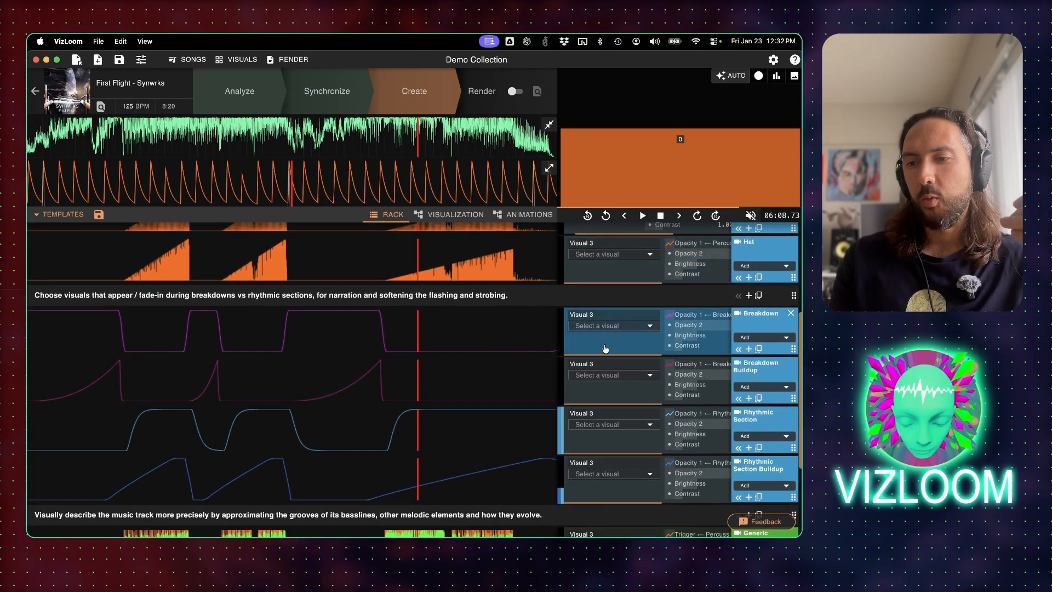
{"action": "left_click", "coordinate": [605, 351]}
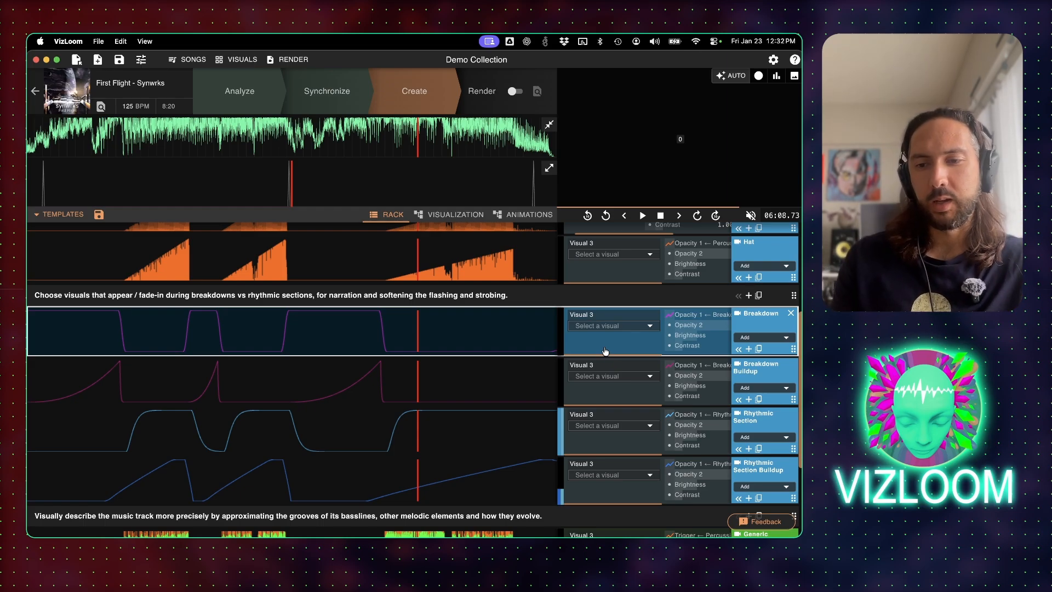
{"action": "left_click", "coordinate": [601, 403]}
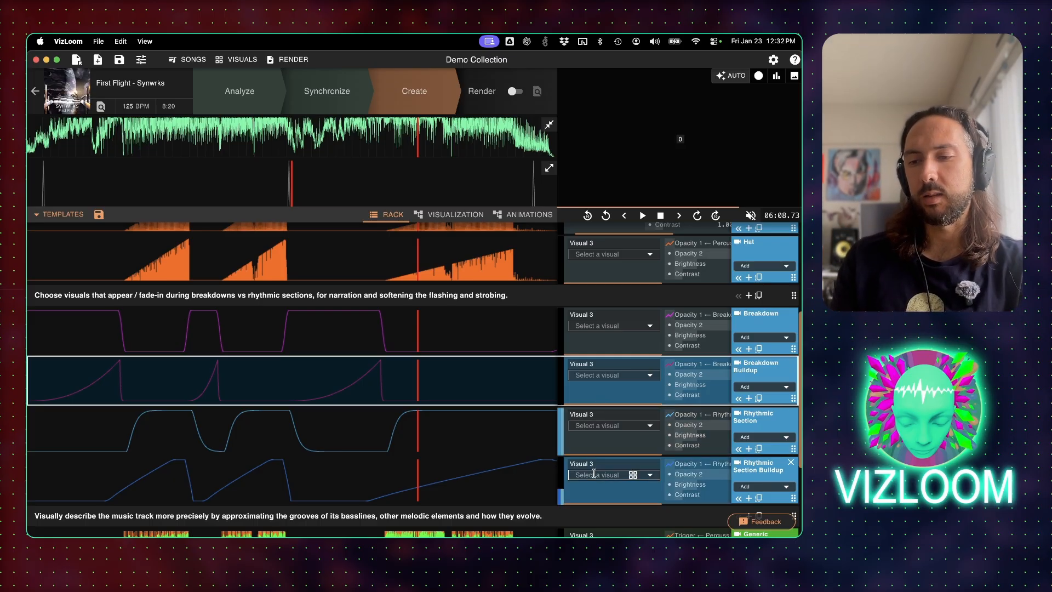
{"action": "left_click", "coordinate": [599, 493]}
{"action": "scroll", "coordinate": [599, 494], "scroll_direction": "down", "scroll_amount": 3}
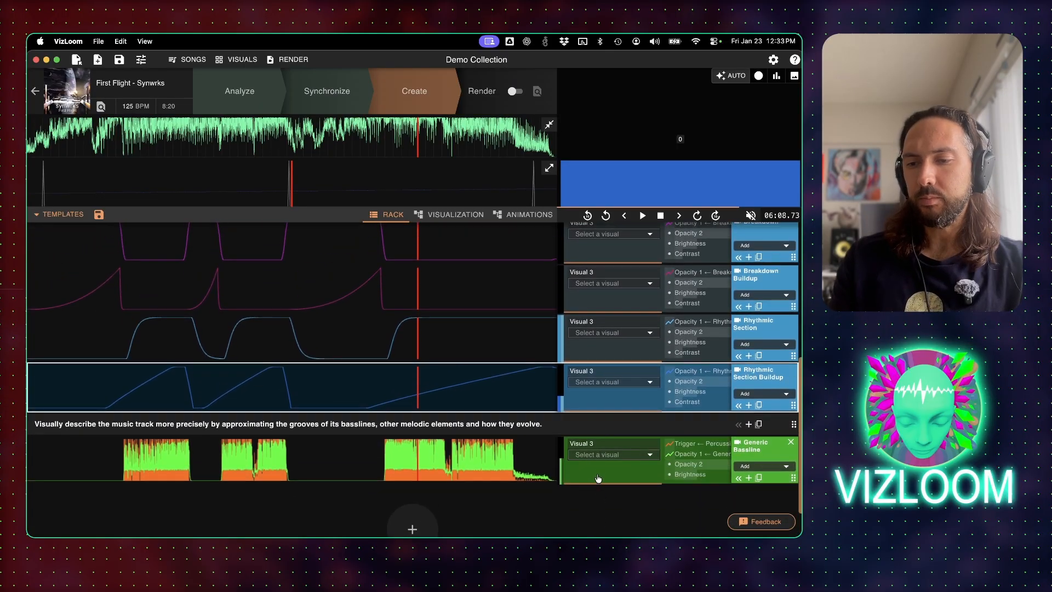
{"action": "left_click", "coordinate": [599, 478]}
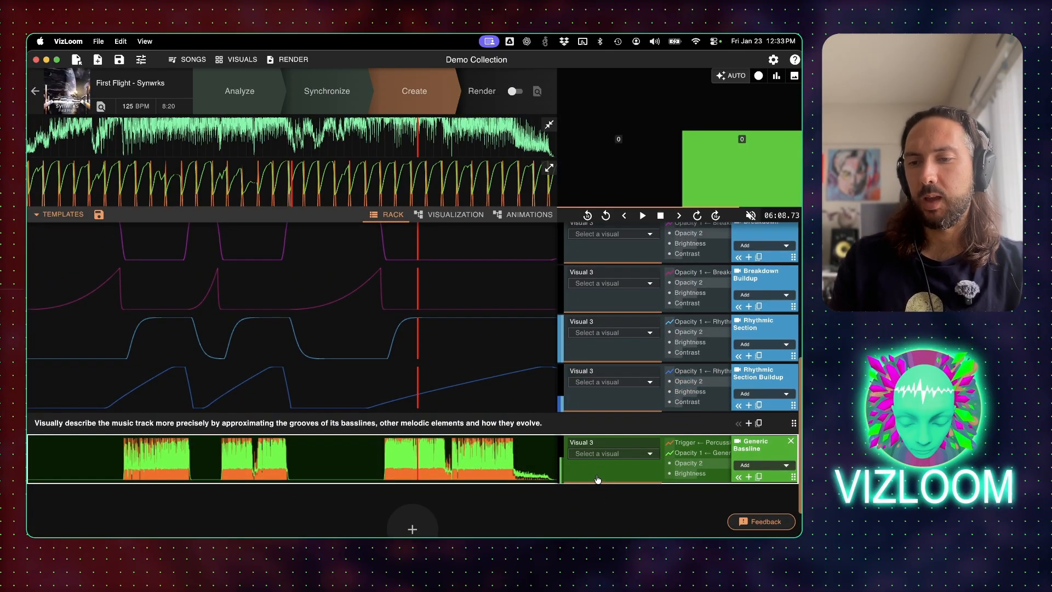
{"action": "scroll", "coordinate": [618, 411], "scroll_direction": "up", "scroll_amount": 9}
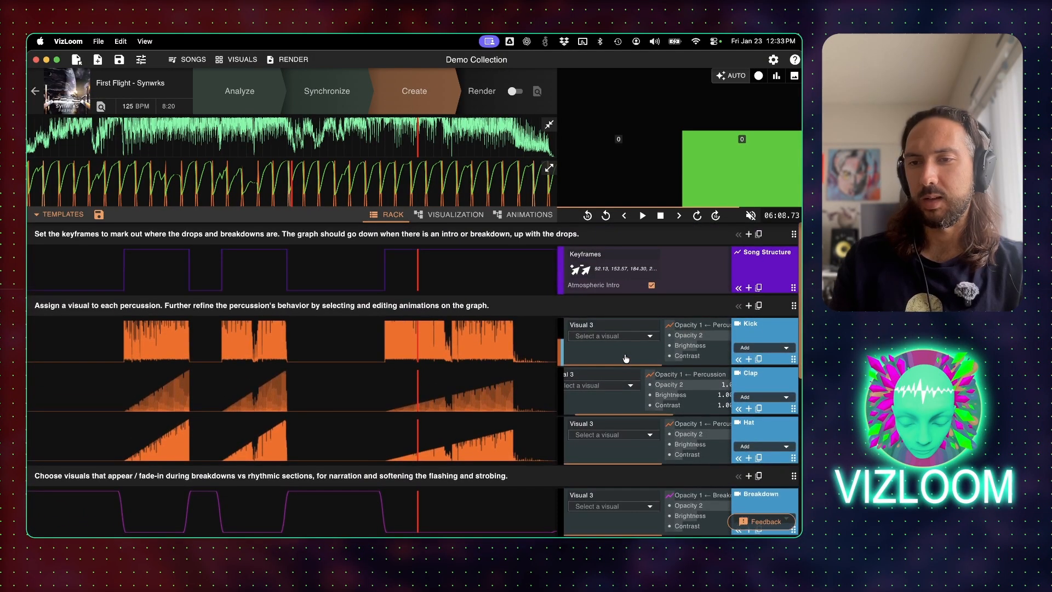
{"action": "scroll", "coordinate": [626, 358], "scroll_direction": "down", "scroll_amount": 9}
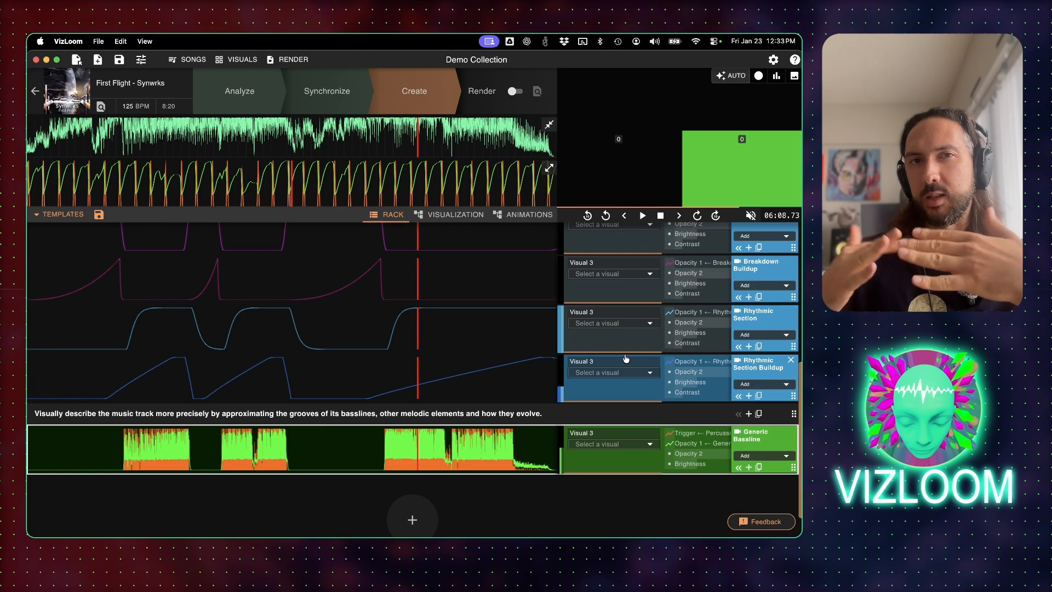
{"action": "scroll", "coordinate": [627, 358], "scroll_direction": "up", "scroll_amount": 10}
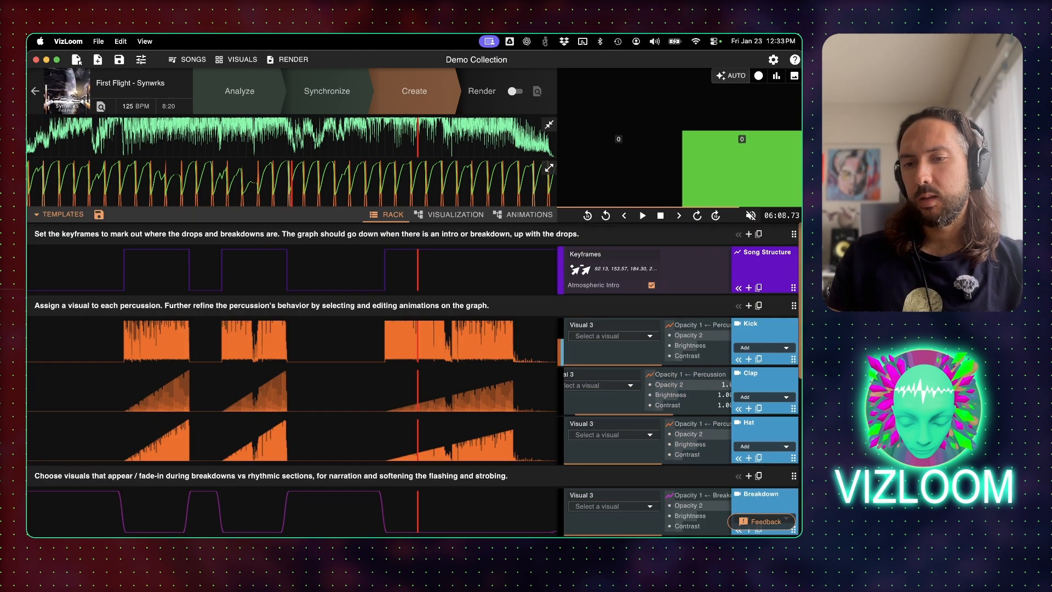
Select the Song Structure row and expand the controls of all rack rows
{"action": "left_click", "coordinate": [693, 272]}
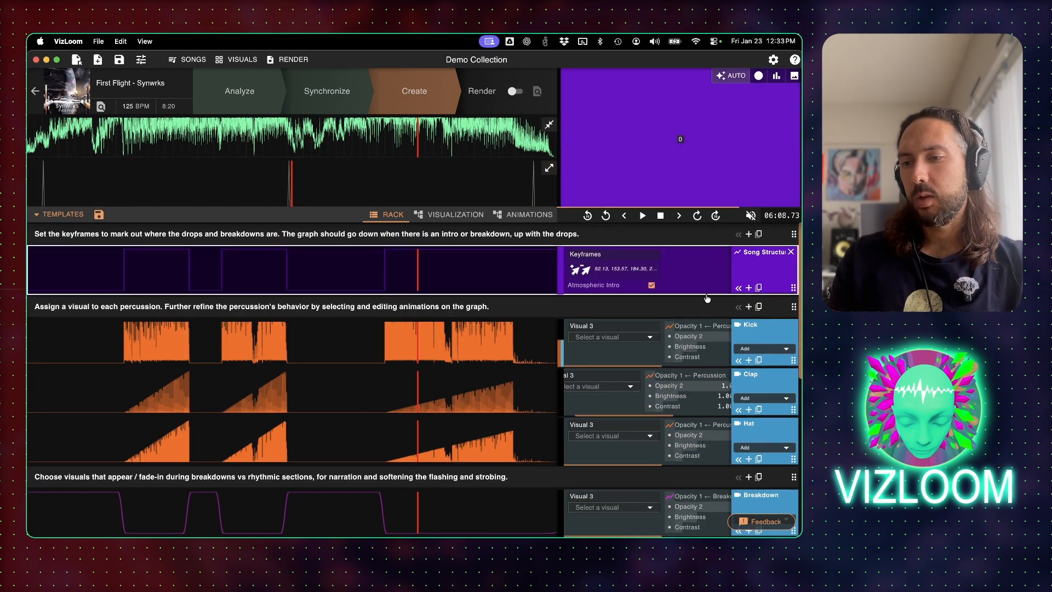
{"action": "left_click", "coordinate": [739, 361]}
{"action": "left_click", "coordinate": [738, 361]}
{"action": "left_click", "coordinate": [738, 361]}
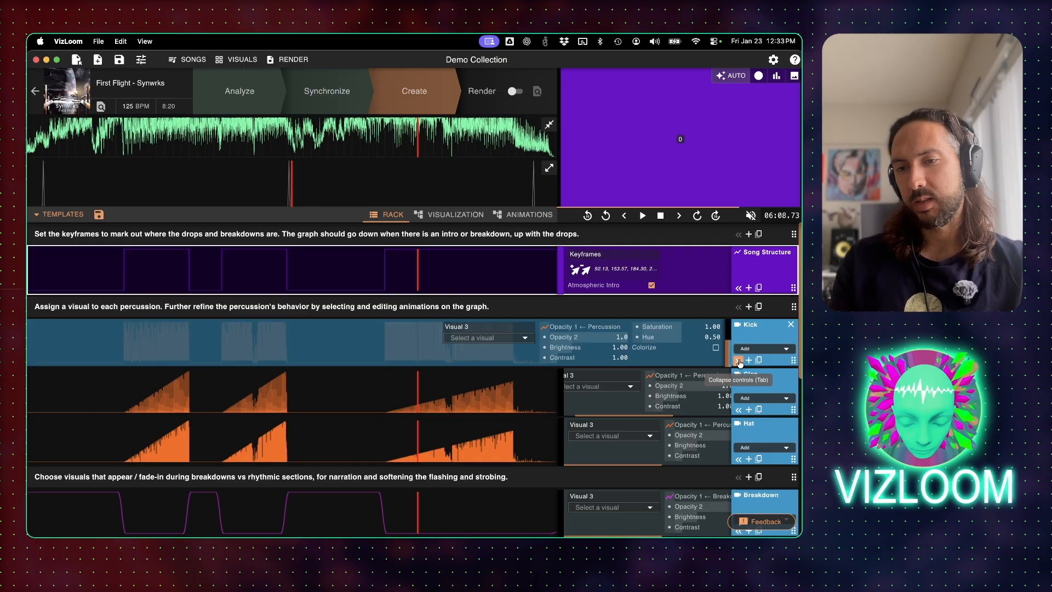
{"action": "key", "text": "Tab"}
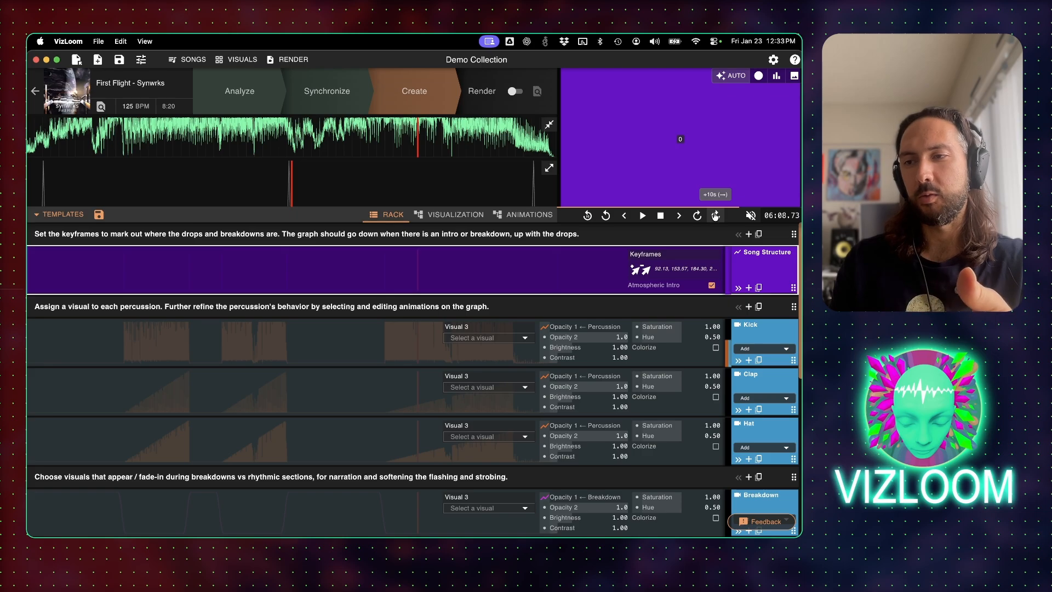
Consult the Keyboard Shortcuts page of the user guide in Chrome, close it, and return to VizLoom
{"action": "left_click", "coordinate": [794, 60]}
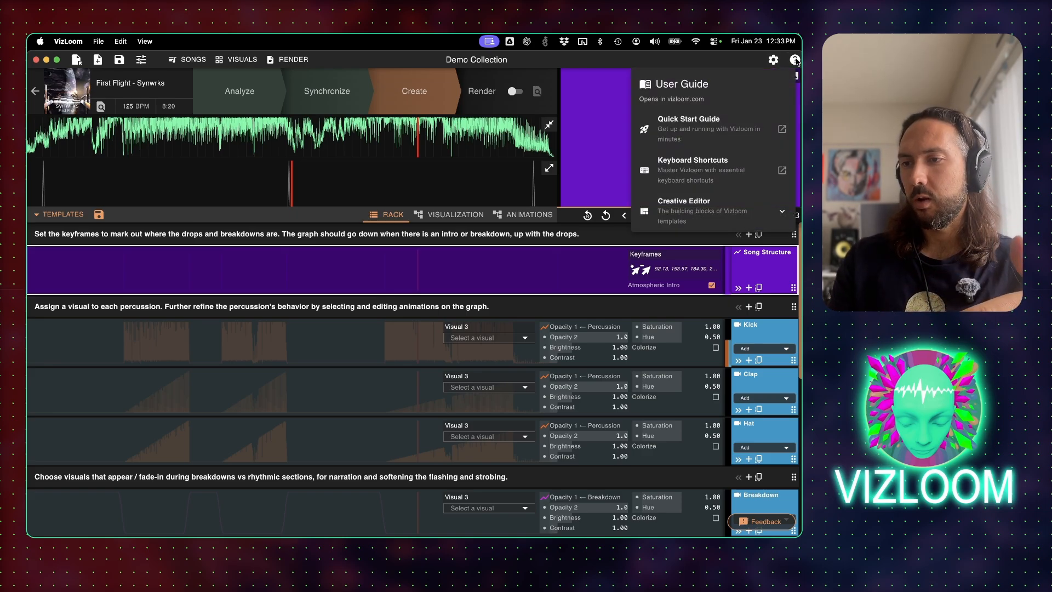
{"action": "left_click", "coordinate": [734, 170]}
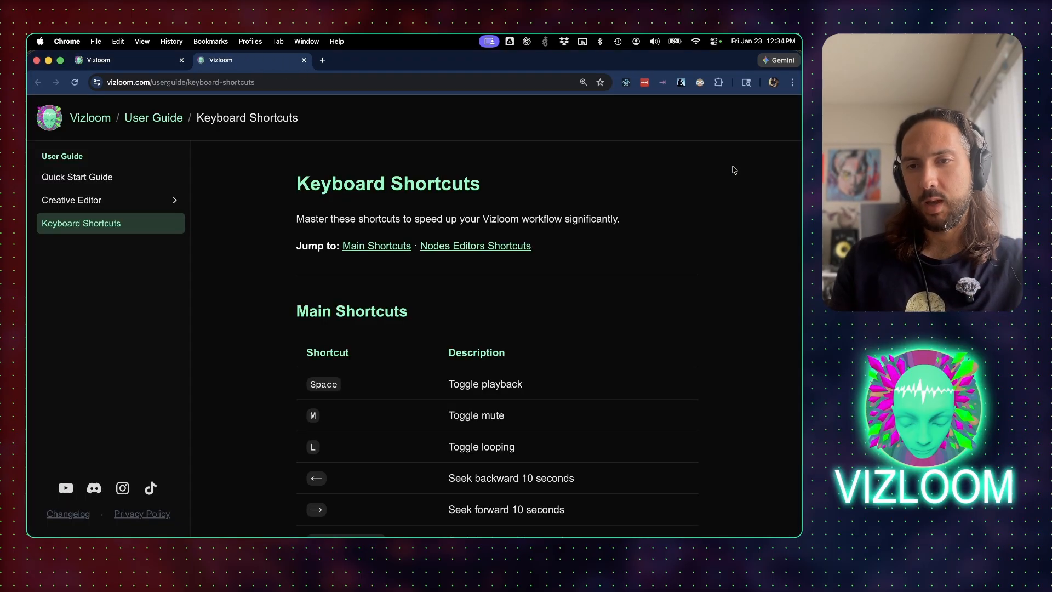
{"action": "scroll", "coordinate": [648, 369], "scroll_direction": "down", "scroll_amount": 12}
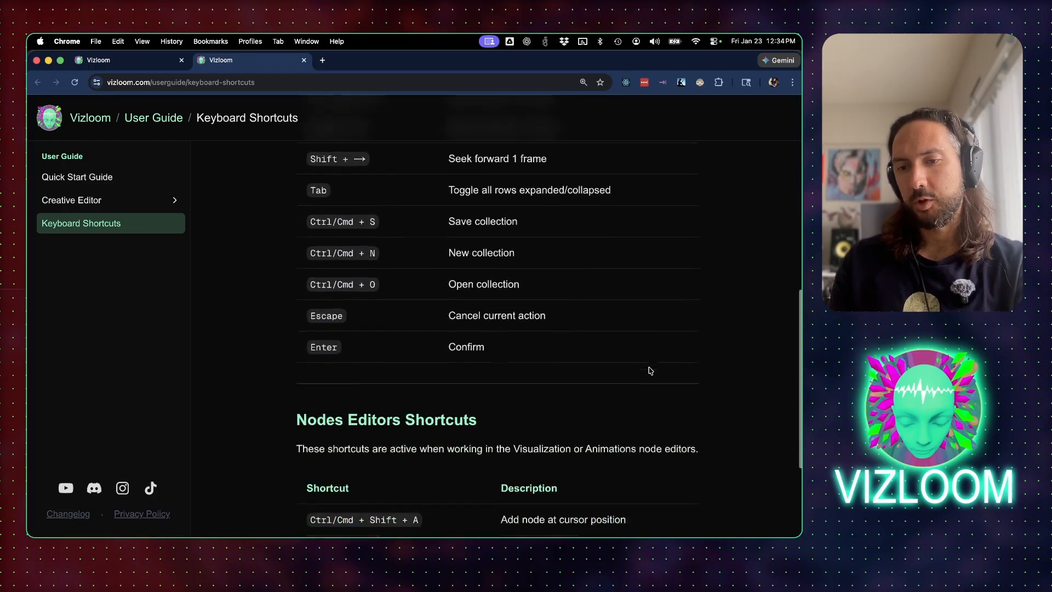
{"action": "key", "text": "super+w"}
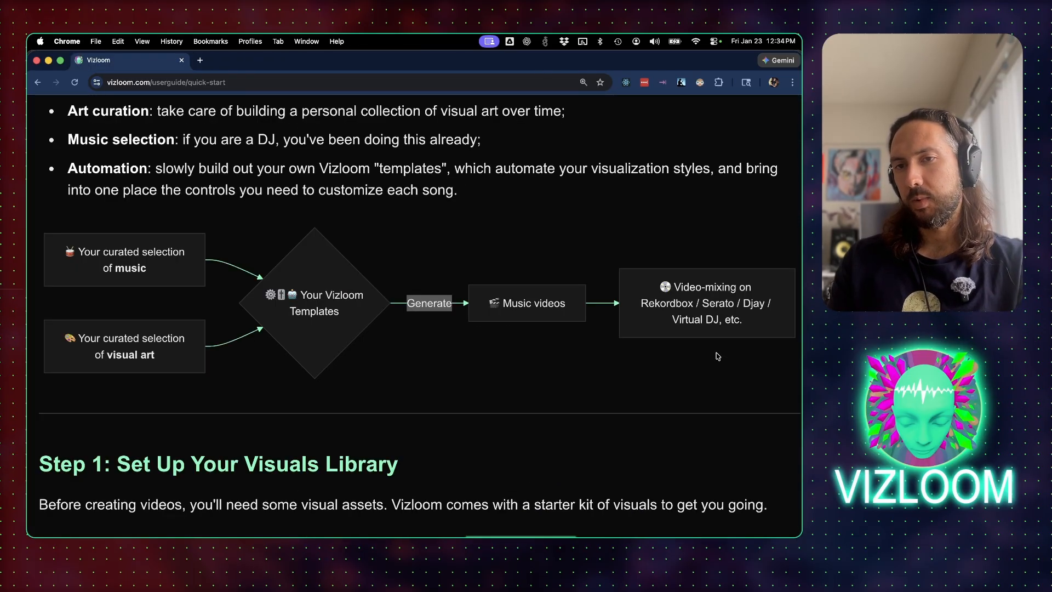
{"action": "key", "text": "super+Tab"}
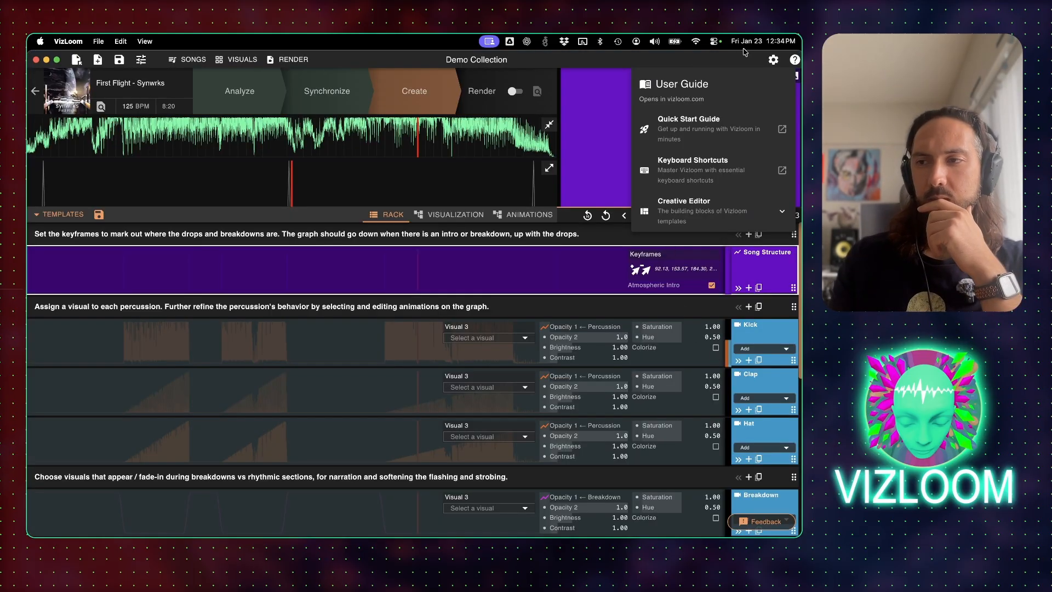
{"action": "left_click", "coordinate": [795, 60]}
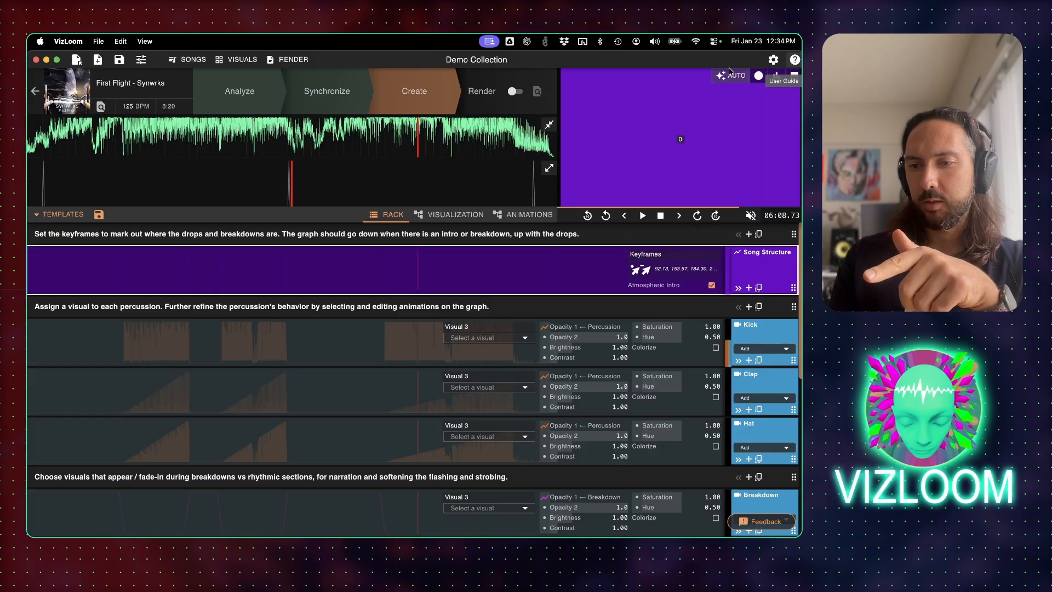
Seek back to about 0:10 in the song, start playback, and unmute the sound
{"action": "key", "text": "Left"}
{"action": "key", "text": "Left"}
{"action": "key", "text": "Left"}
{"action": "key", "text": "Left"}
{"action": "key", "text": "Left"}
{"action": "key", "text": "Left"}
{"action": "key", "text": "Left"}
{"action": "key", "text": "Left"}
{"action": "key", "text": "Left"}
{"action": "key", "text": "Left"}
{"action": "key", "text": "Left"}
{"action": "key", "text": "Left"}
{"action": "key", "text": "Left"}
{"action": "key", "text": "Left"}
{"action": "key", "text": "Left"}
{"action": "key", "text": "Left"}
{"action": "key", "text": "Left"}
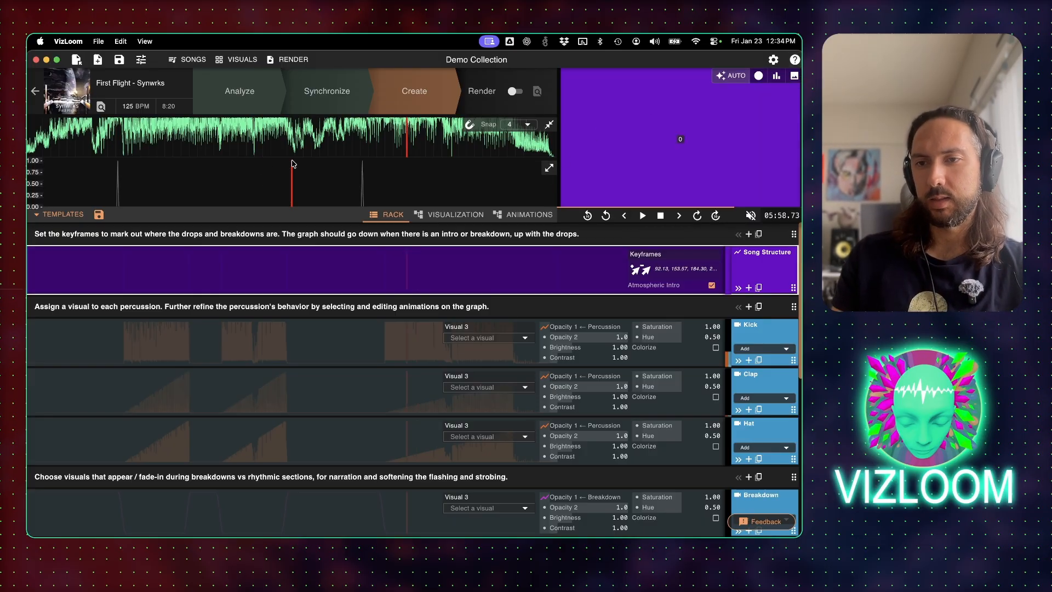
{"action": "key", "text": "Left"}
{"action": "key", "text": "Left"}
{"action": "key", "text": "Left"}
{"action": "key", "text": "Left"}
{"action": "key", "text": "Left"}
{"action": "key", "text": "Left"}
{"action": "key", "text": "Left"}
{"action": "key", "text": "Left"}
{"action": "key", "text": "Left"}
{"action": "key", "text": "Left"}
{"action": "key", "text": "Left"}
{"action": "key", "text": "Left"}
{"action": "key", "text": "Left"}
{"action": "key", "text": "Left"}
{"action": "key", "text": "Left"}
{"action": "key", "text": "Left"}
{"action": "key", "text": "Left"}
{"action": "key", "text": "Left"}
{"action": "key", "text": "Left"}
{"action": "key", "text": "Left"}
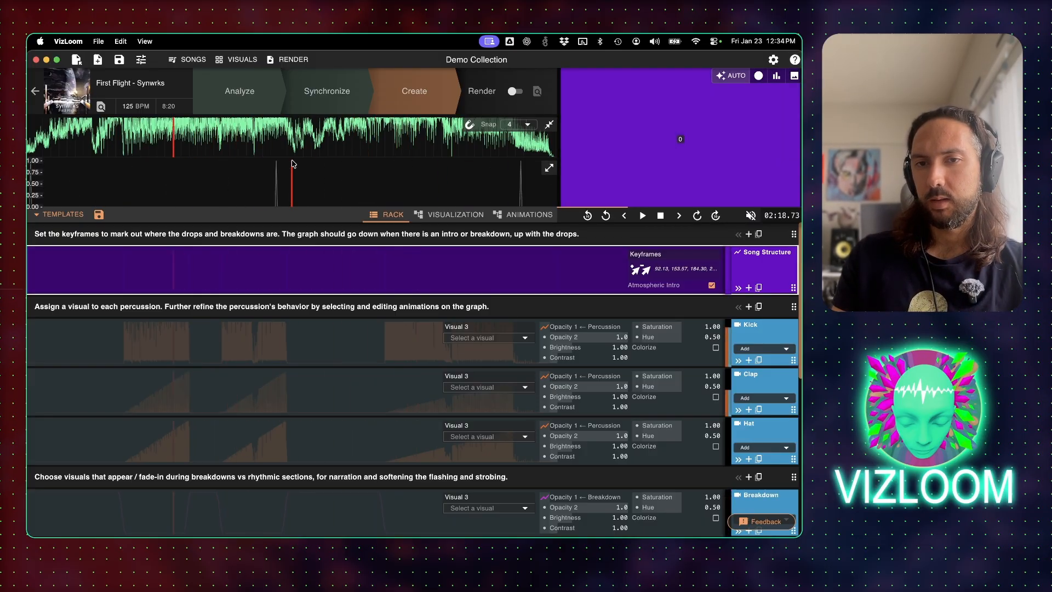
{"action": "key", "text": "Right"}
{"action": "key", "text": "Right"}
{"action": "key", "text": "Right"}
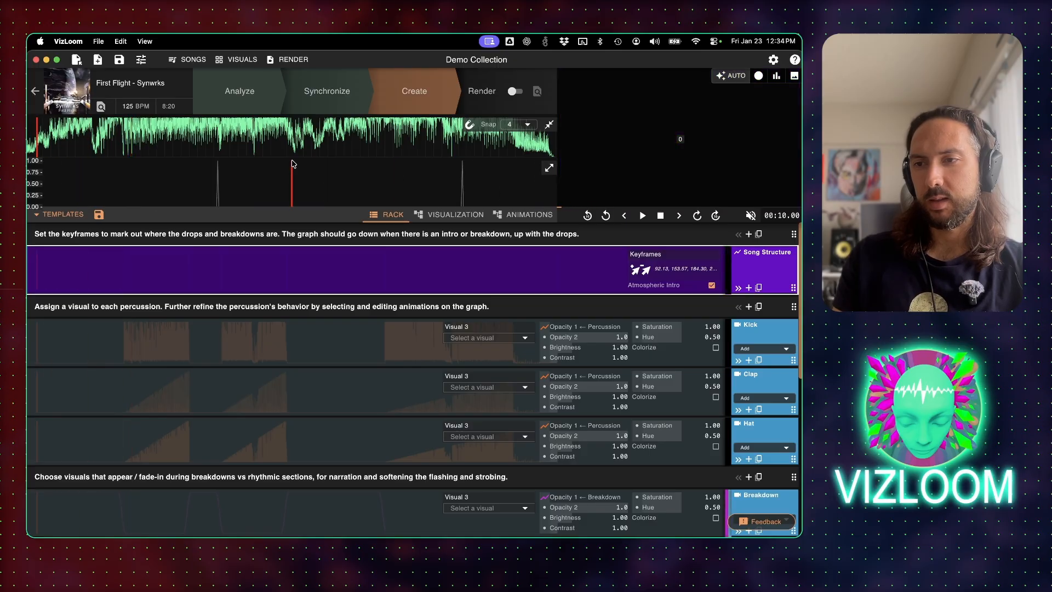
{"action": "key", "text": "Right"}
{"action": "key", "text": "Right"}
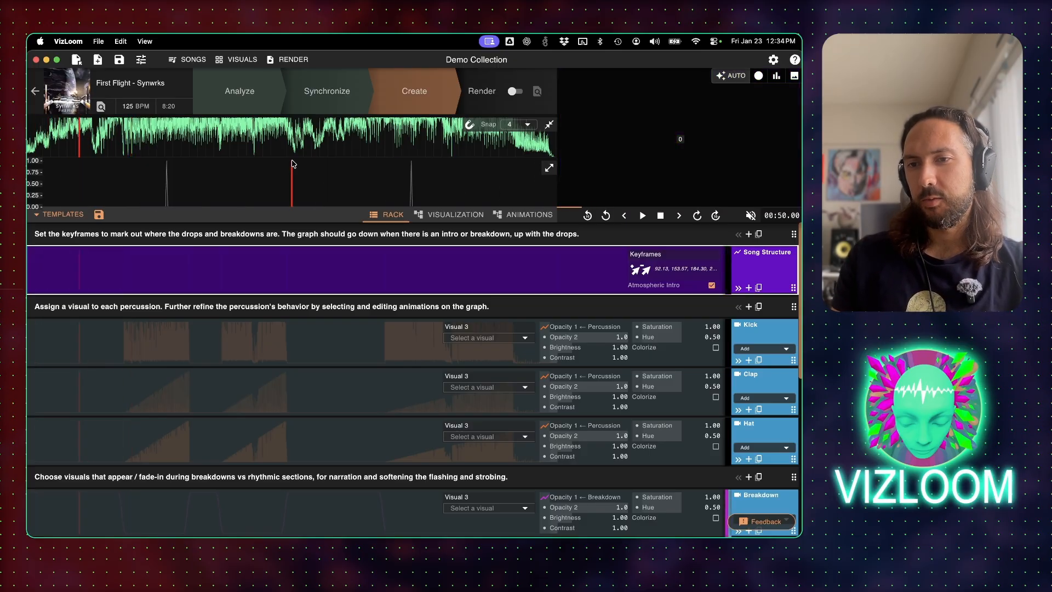
{"action": "key", "text": "Left"}
{"action": "key", "text": "Left"}
{"action": "key", "text": "Left"}
{"action": "key", "text": "Left"}
{"action": "key", "text": "space"}
{"action": "left_click", "coordinate": [750, 215]}
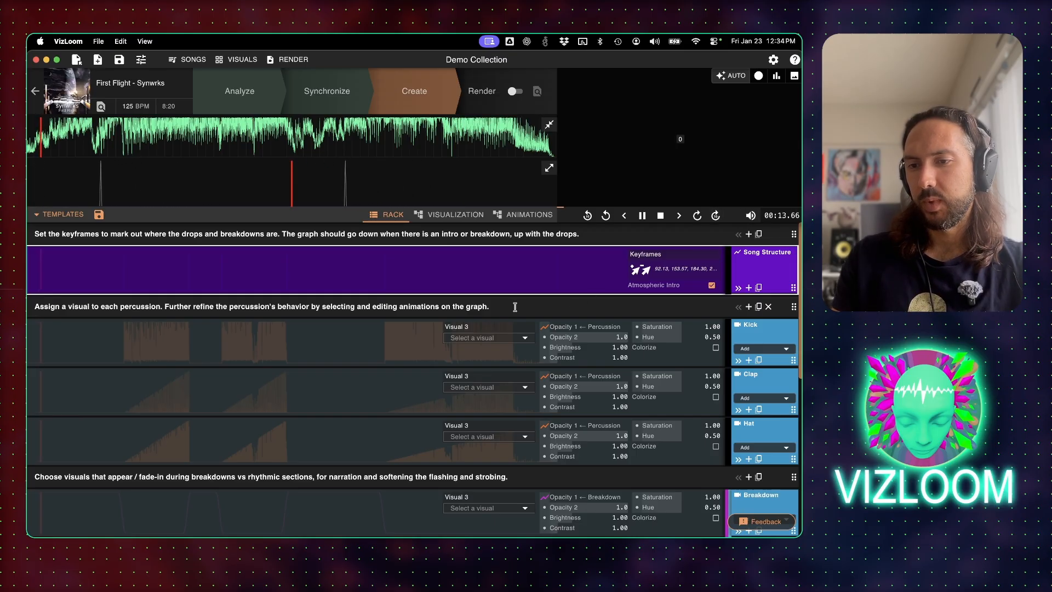
Browse the visuals library and assign the Portal Peaks daylight_render_loop visual to the Breakdown row
{"action": "scroll", "coordinate": [443, 395], "scroll_direction": "down", "scroll_amount": 5}
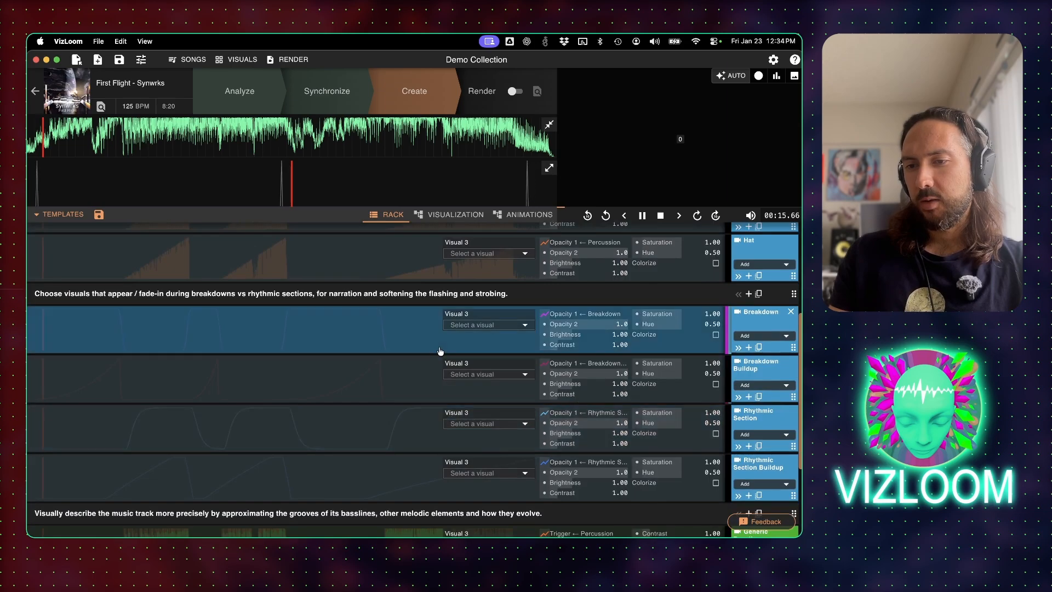
{"action": "left_click", "coordinate": [507, 326]}
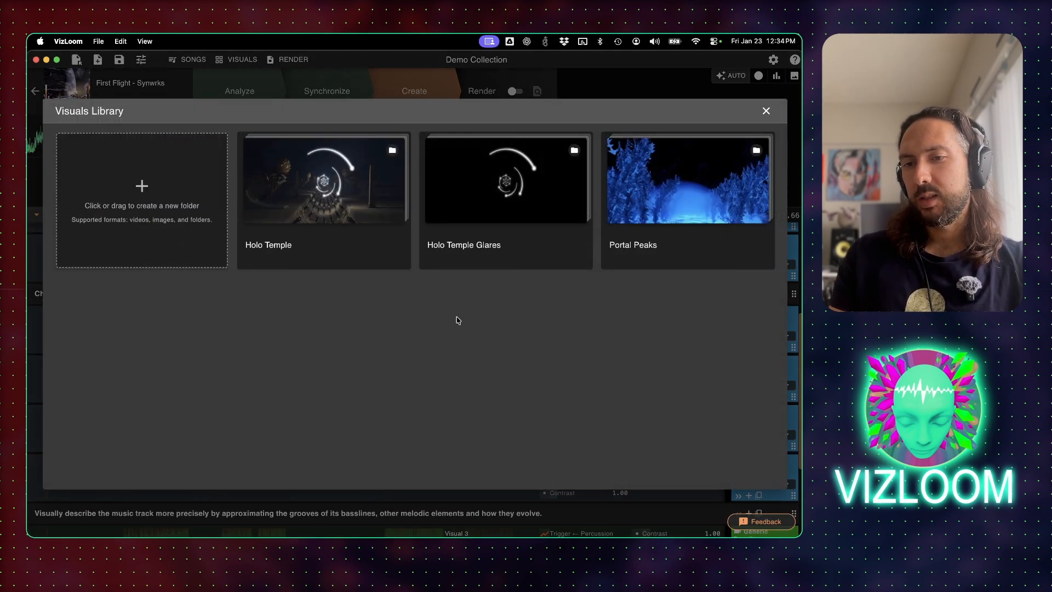
{"action": "key", "text": "Escape"}
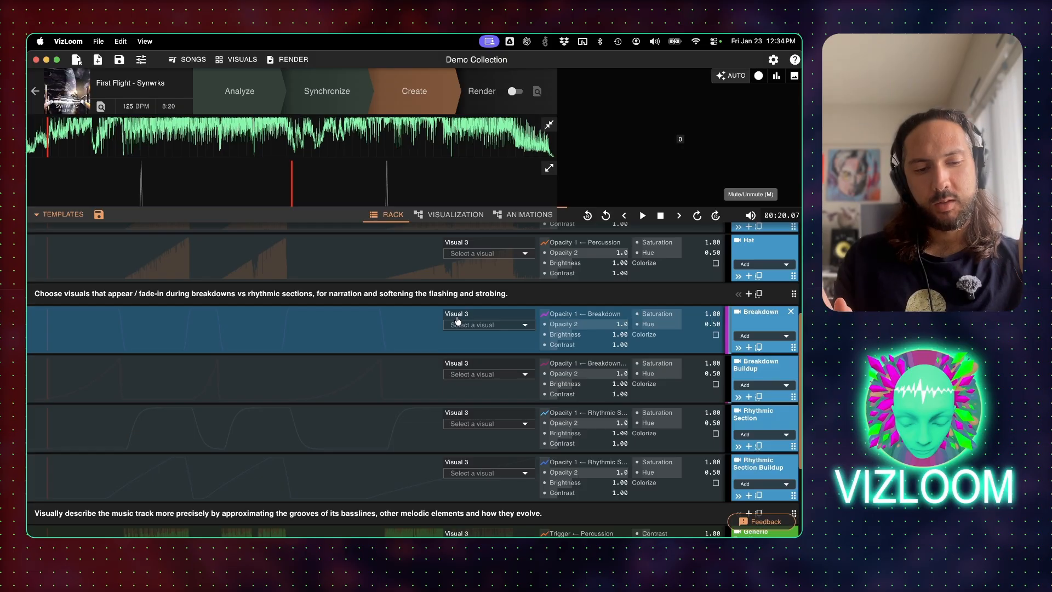
{"action": "left_click", "coordinate": [508, 326]}
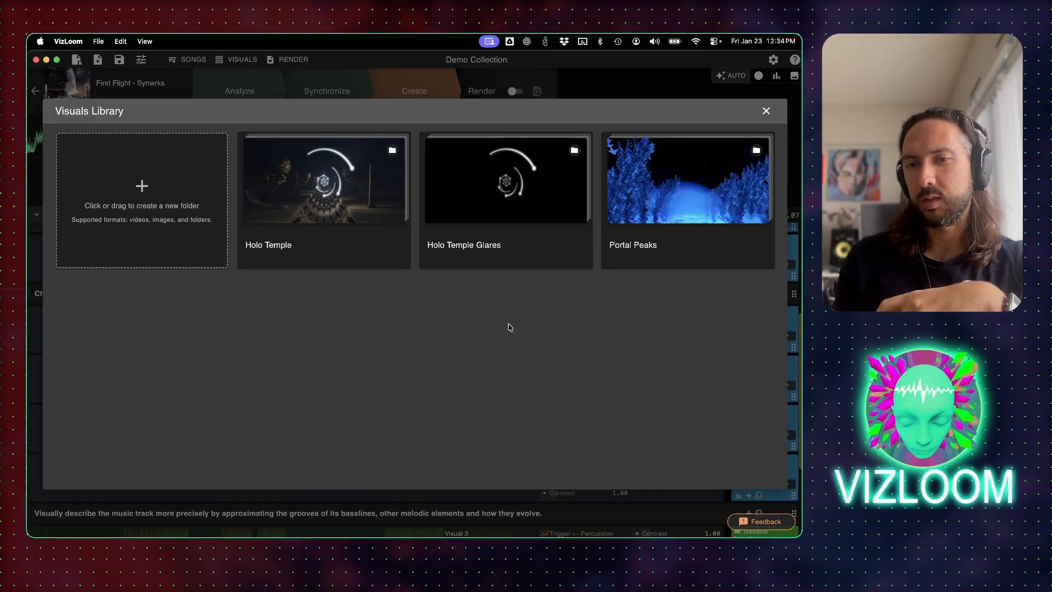
{"action": "left_click", "coordinate": [369, 196]}
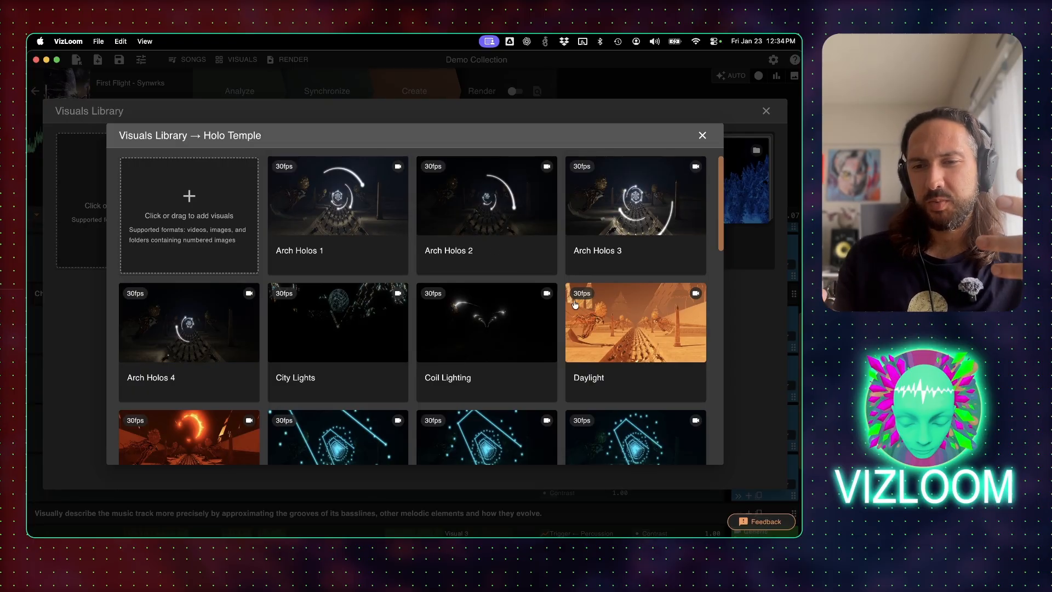
{"action": "left_click", "coordinate": [762, 316]}
{"action": "left_click", "coordinate": [713, 208]}
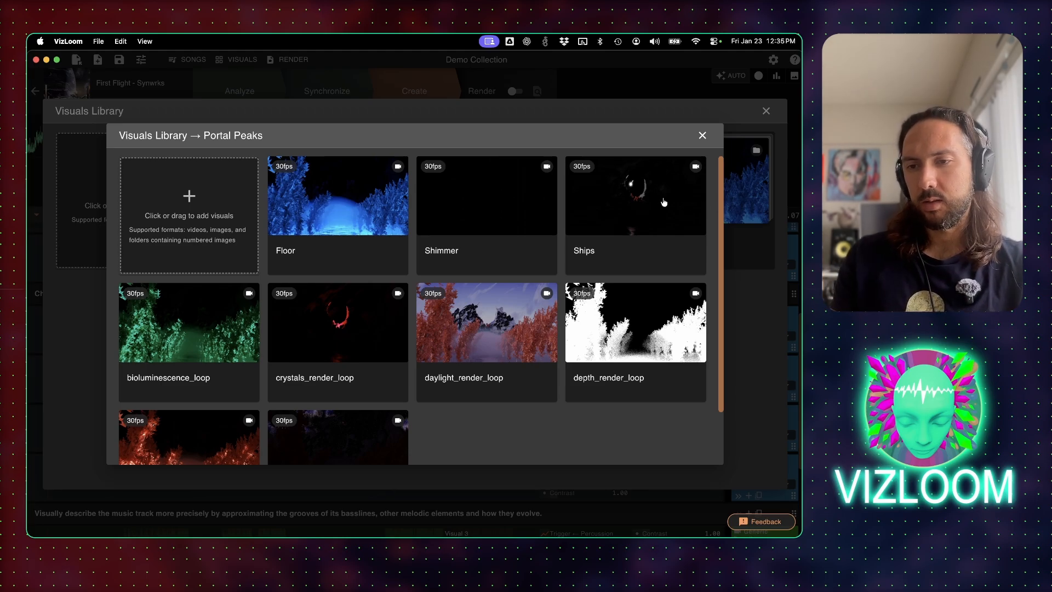
{"action": "left_click", "coordinate": [497, 328]}
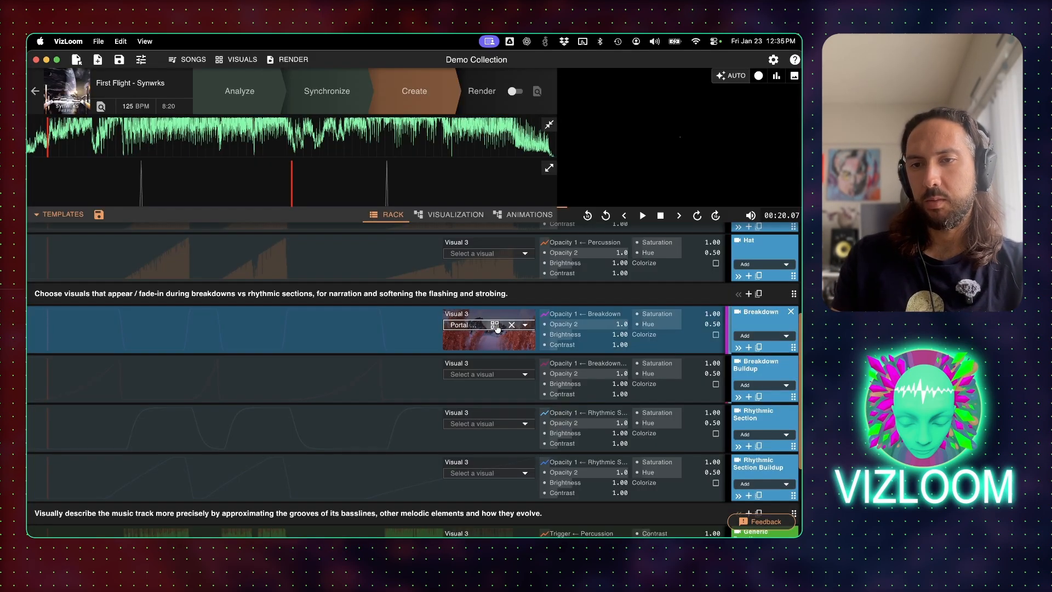
Resume playback further ahead in the song and assign the Portal Peaks Shimmer visual to the Breakdown Buildup row
{"action": "key", "text": "space"}
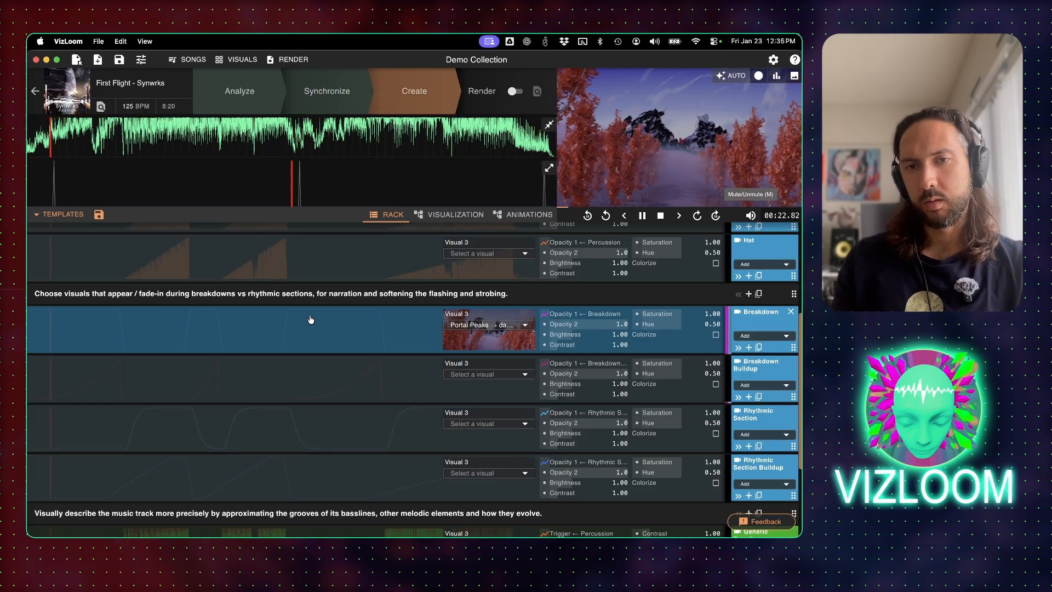
{"action": "key", "text": "Right"}
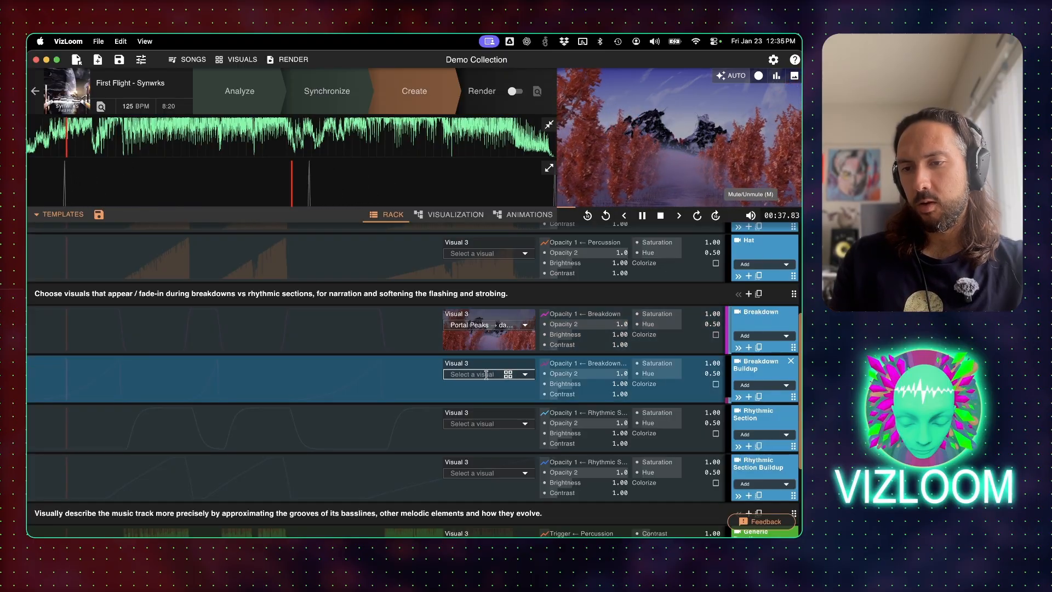
{"action": "left_click", "coordinate": [507, 374]}
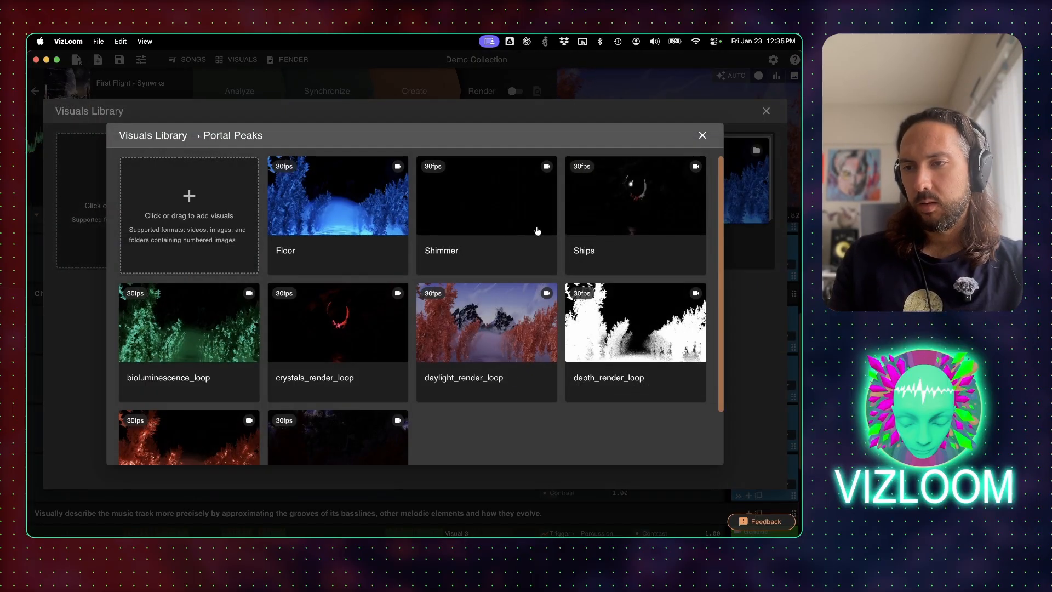
{"action": "left_click", "coordinate": [494, 207]}
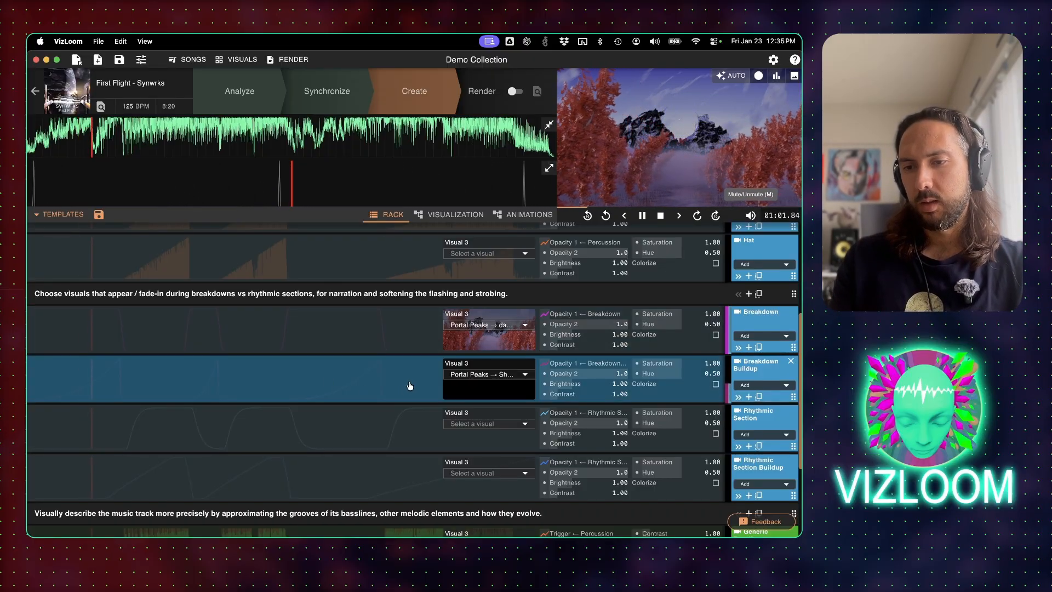
Search for "portal p" and assign the Portal Peaks Floor visual to the Kick row
{"action": "scroll", "coordinate": [408, 378], "scroll_direction": "up", "scroll_amount": 5}
{"action": "scroll", "coordinate": [466, 321], "scroll_direction": "up", "scroll_amount": 1}
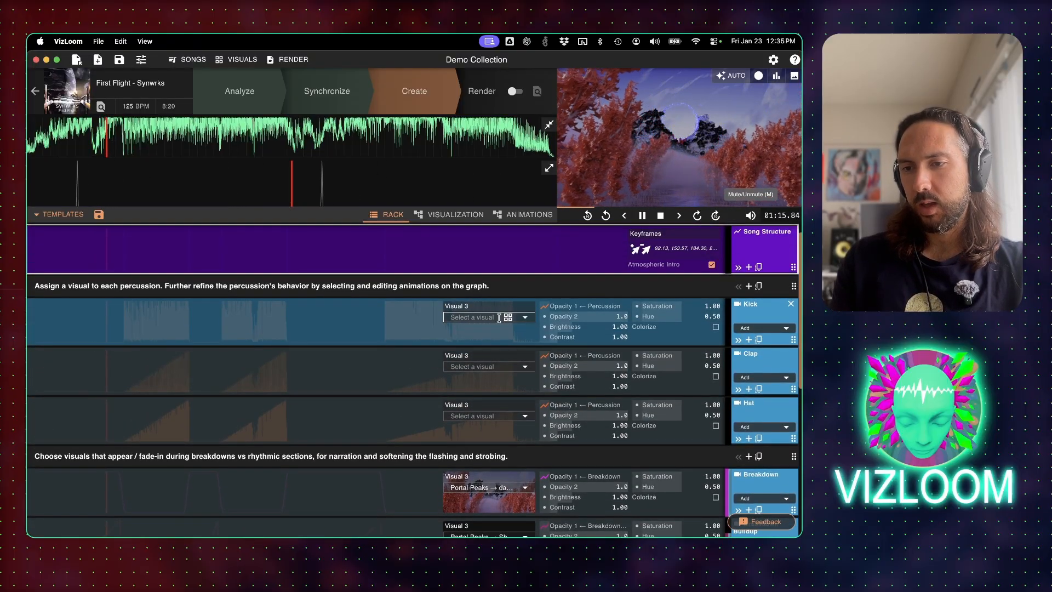
{"action": "left_click", "coordinate": [485, 316]}
{"action": "type", "text": "portal p"}
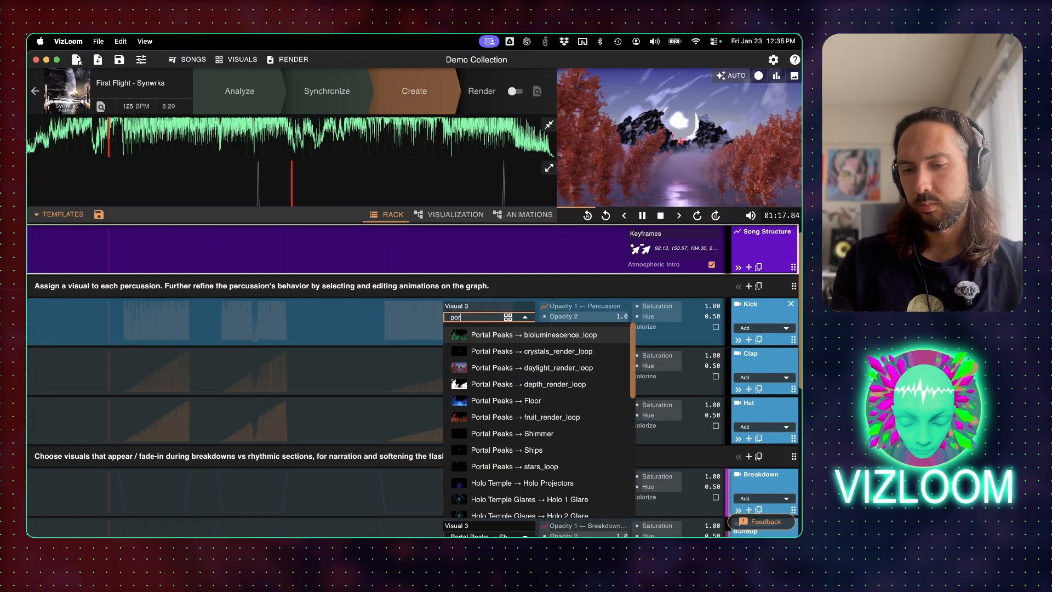
{"action": "key", "text": "Down"}
{"action": "key", "text": "Down"}
{"action": "key", "text": "Down"}
{"action": "key", "text": "Down"}
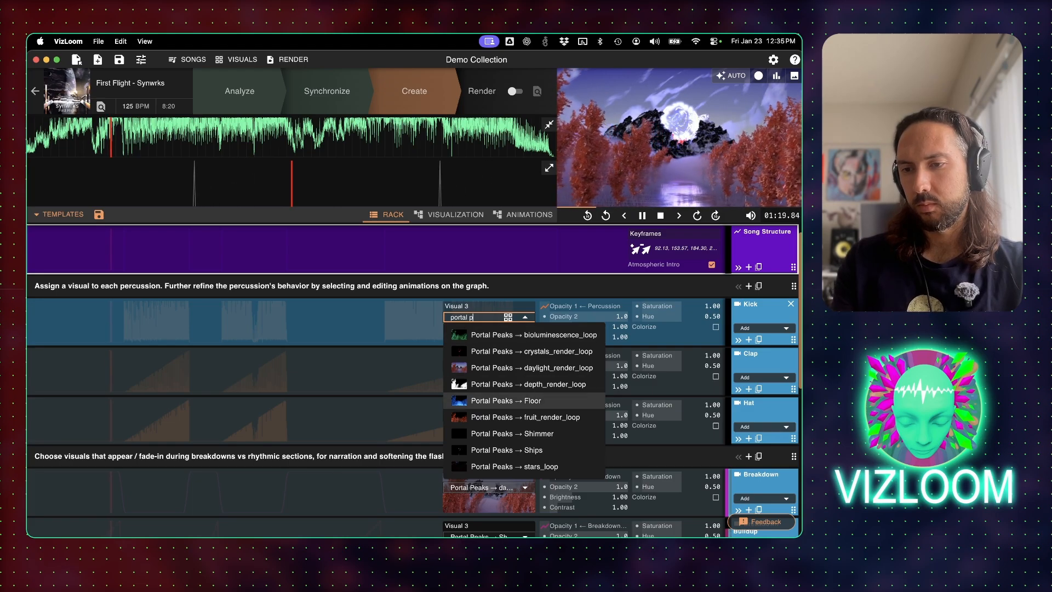
{"action": "key", "text": "Return"}
{"action": "left_click", "coordinate": [467, 383]}
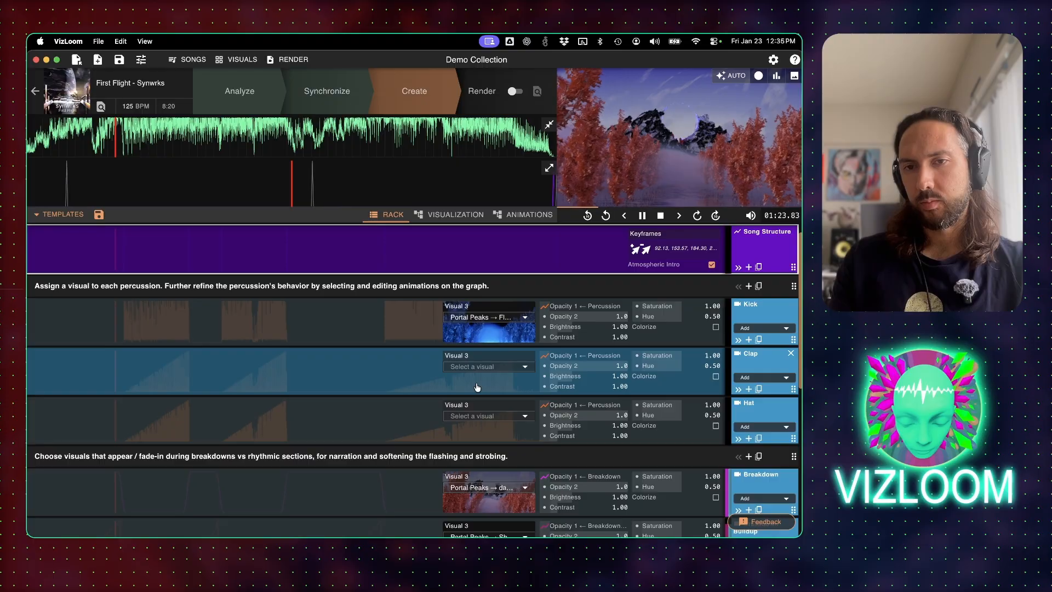
Assign the Portal Peaks bioluminescence_loop visual to the Clap row
{"action": "scroll", "coordinate": [477, 386], "scroll_direction": "down", "scroll_amount": 3}
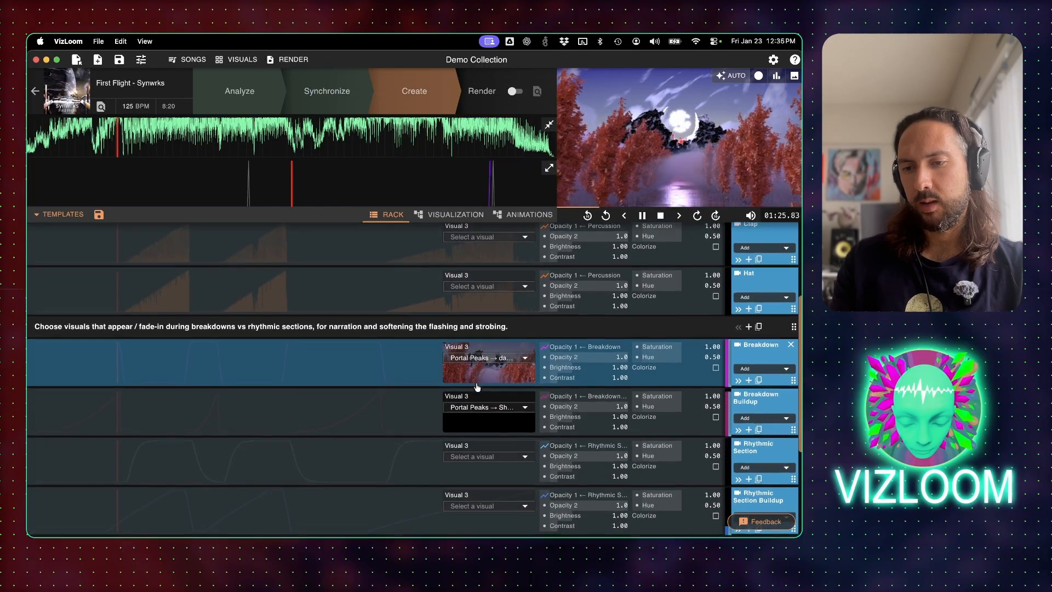
{"action": "scroll", "coordinate": [477, 386], "scroll_direction": "down", "scroll_amount": 2}
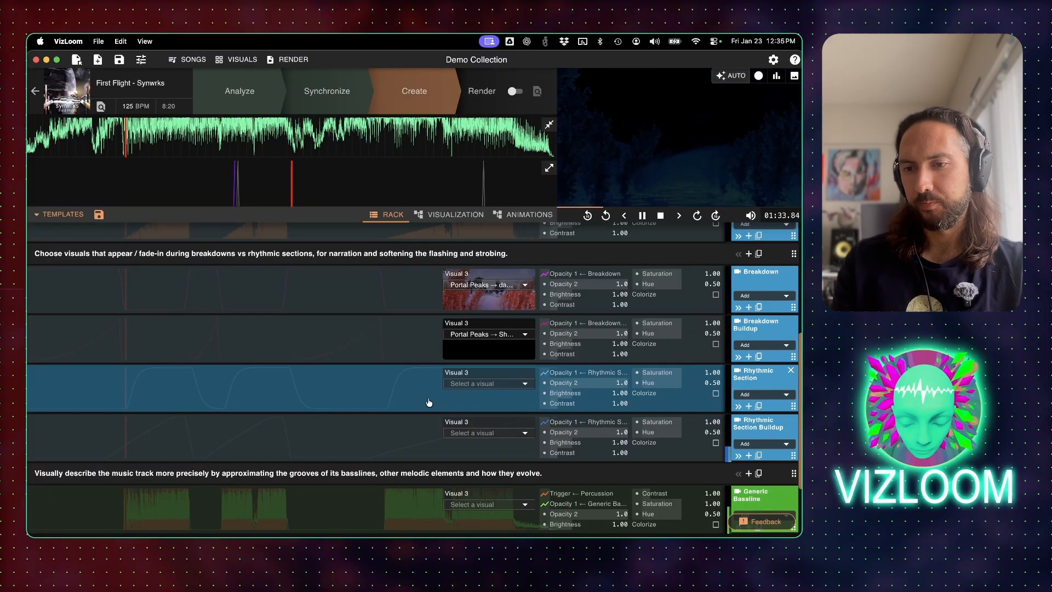
{"action": "scroll", "coordinate": [463, 398], "scroll_direction": "up", "scroll_amount": 4}
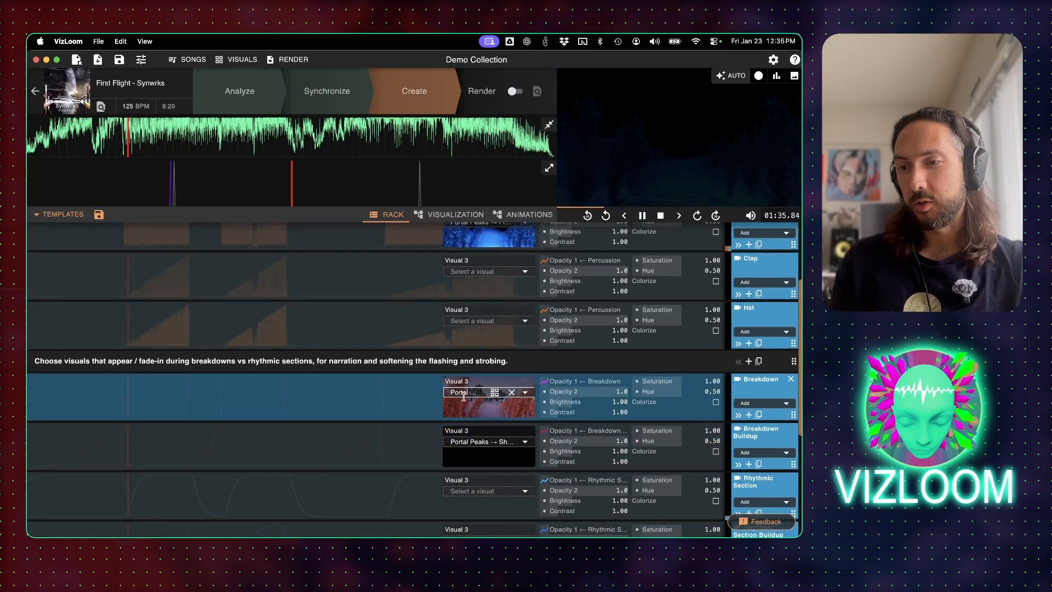
{"action": "scroll", "coordinate": [464, 397], "scroll_direction": "up", "scroll_amount": 1}
{"action": "left_click", "coordinate": [481, 303]}
{"action": "type", "text": "biolu"}
{"action": "left_click", "coordinate": [446, 321]}
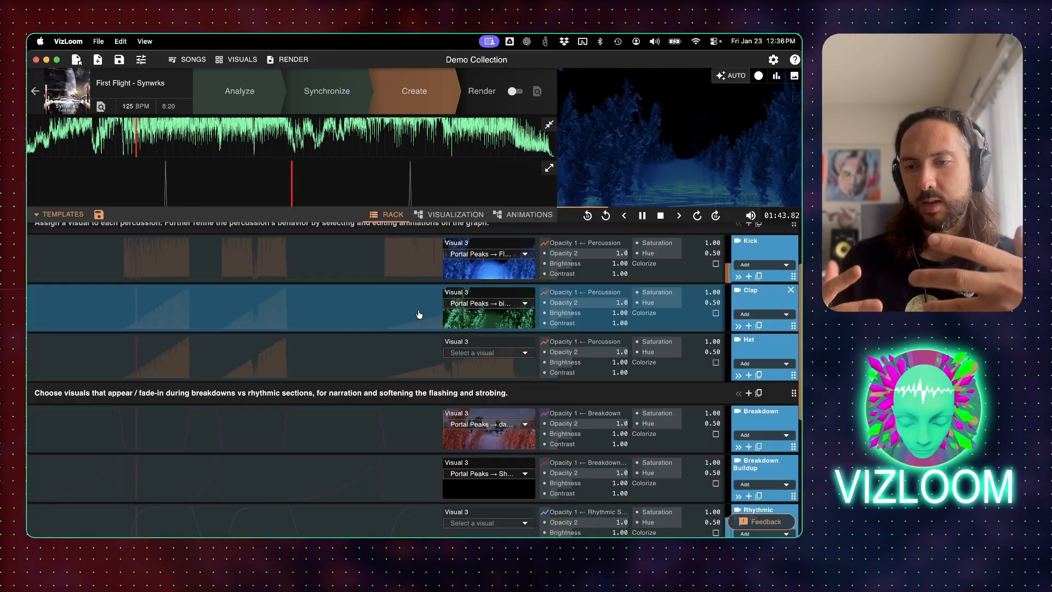
Set the Clap visual's brightness to 1.88 and its saturation to 0.00
{"action": "left_click", "coordinate": [461, 353]}
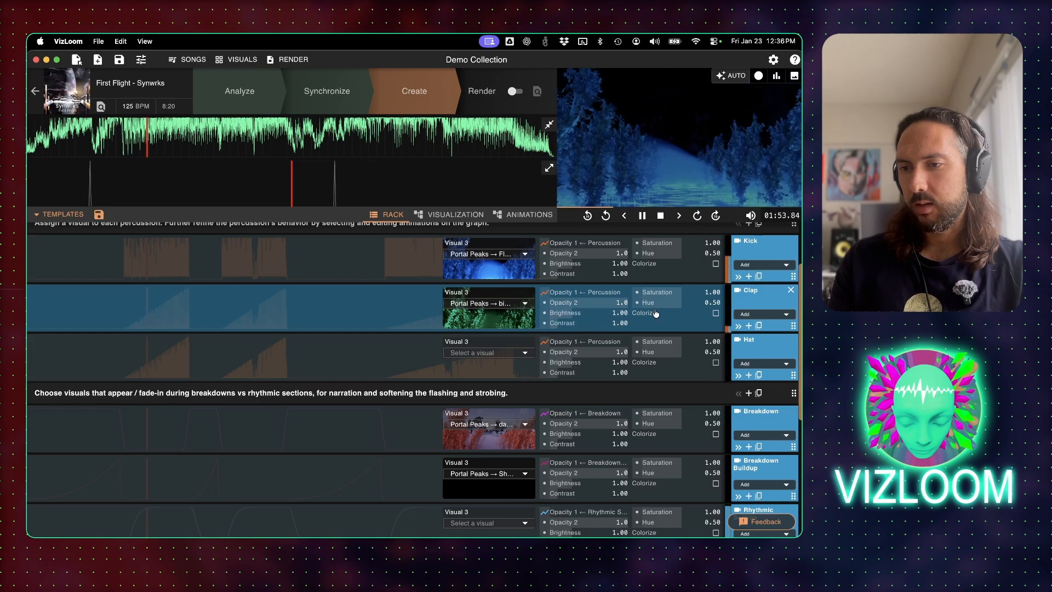
{"action": "left_click_drag", "start_coordinate": [582, 314], "coordinate": [587, 313]}
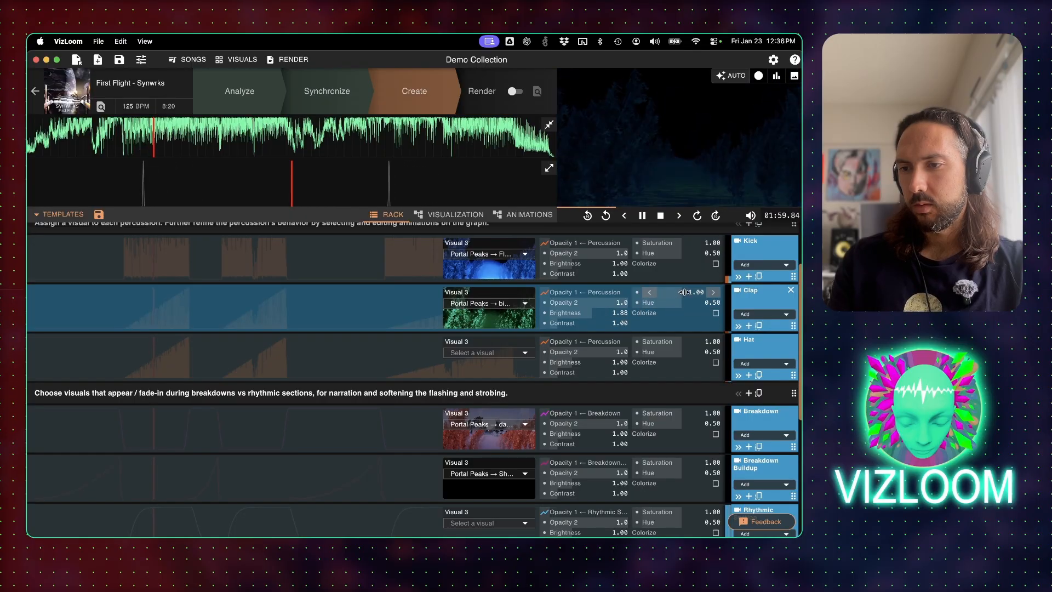
{"action": "left_click_drag", "start_coordinate": [642, 293], "coordinate": [619, 295]}
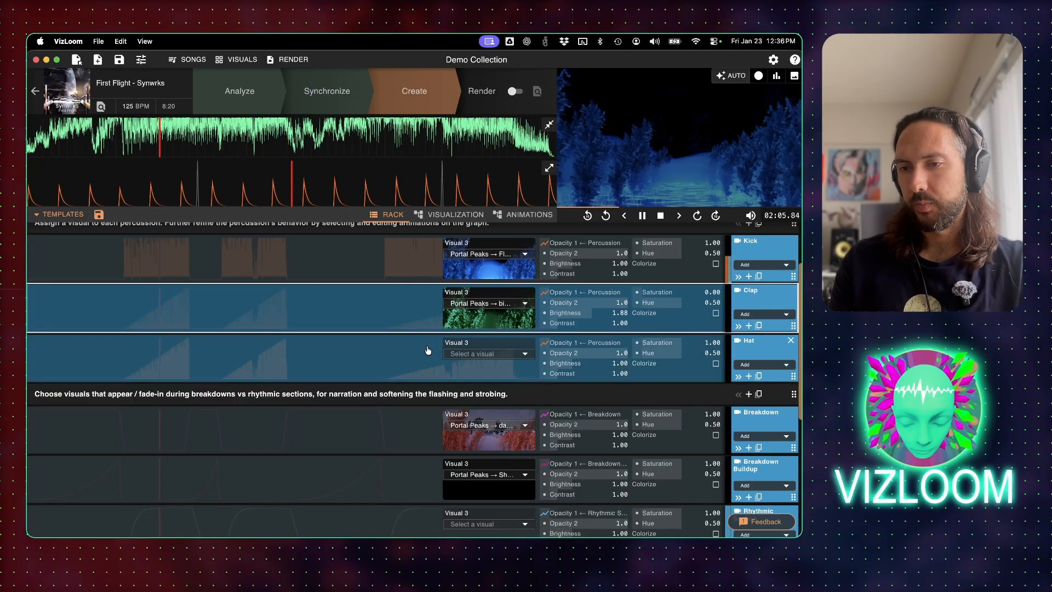
Assign the Portal Peaks fruit_render_loop visual to the Hat row and open its Opacity 1 percussion animation settings
{"action": "left_click", "coordinate": [469, 353]}
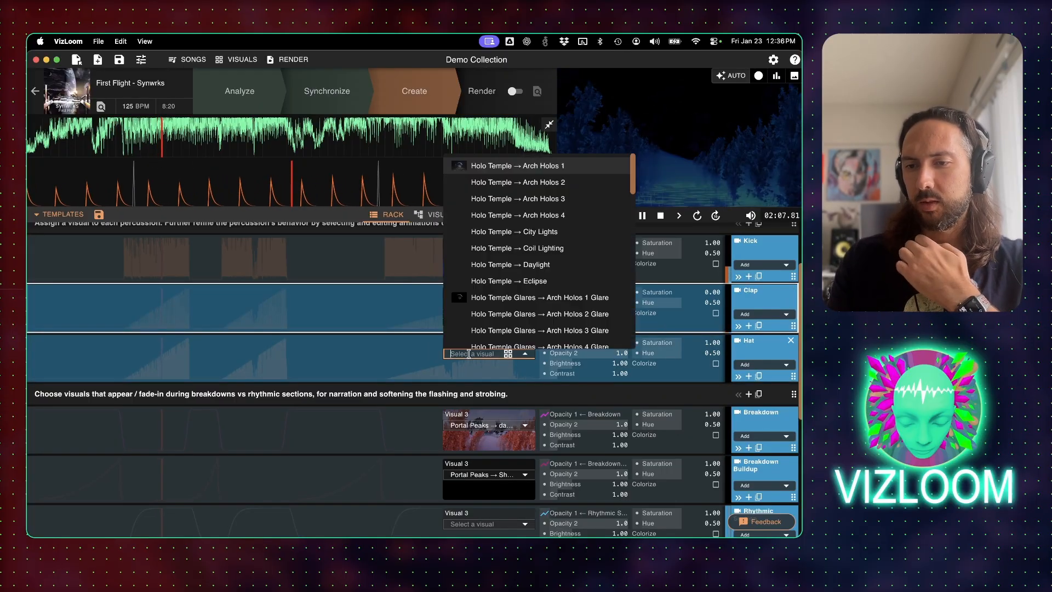
{"action": "type", "text": "portal"}
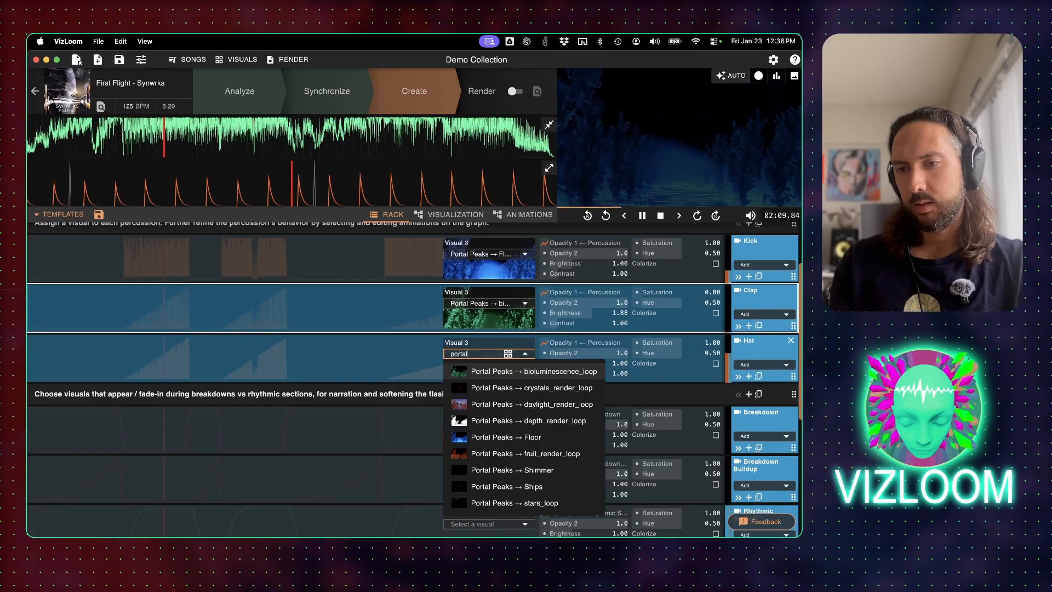
{"action": "key", "text": "Down"}
{"action": "key", "text": "Down"}
{"action": "key", "text": "Down"}
{"action": "key", "text": "Down"}
{"action": "key", "text": "Down"}
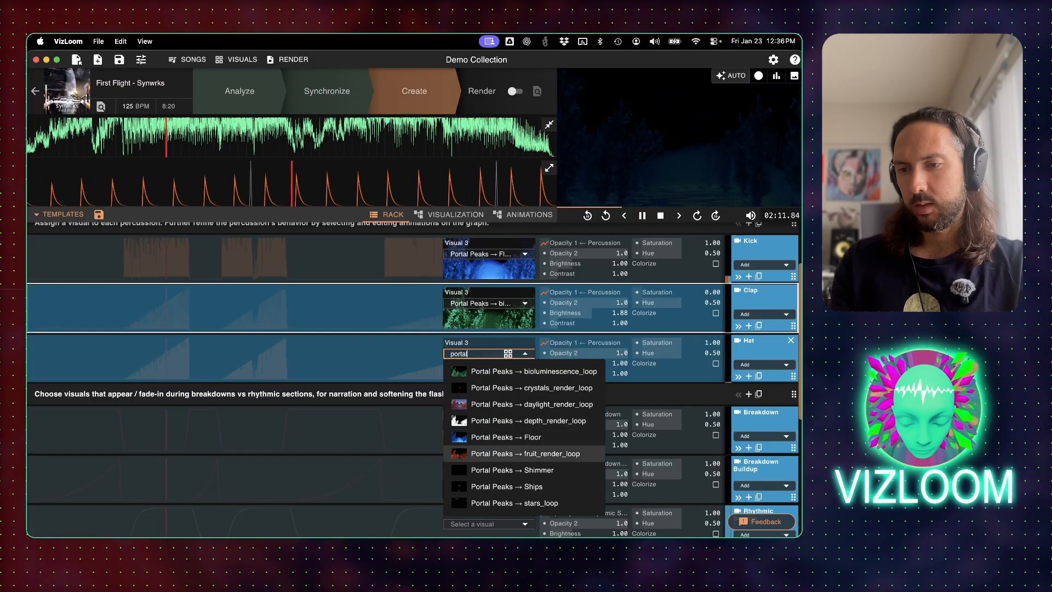
{"action": "key", "text": "Return"}
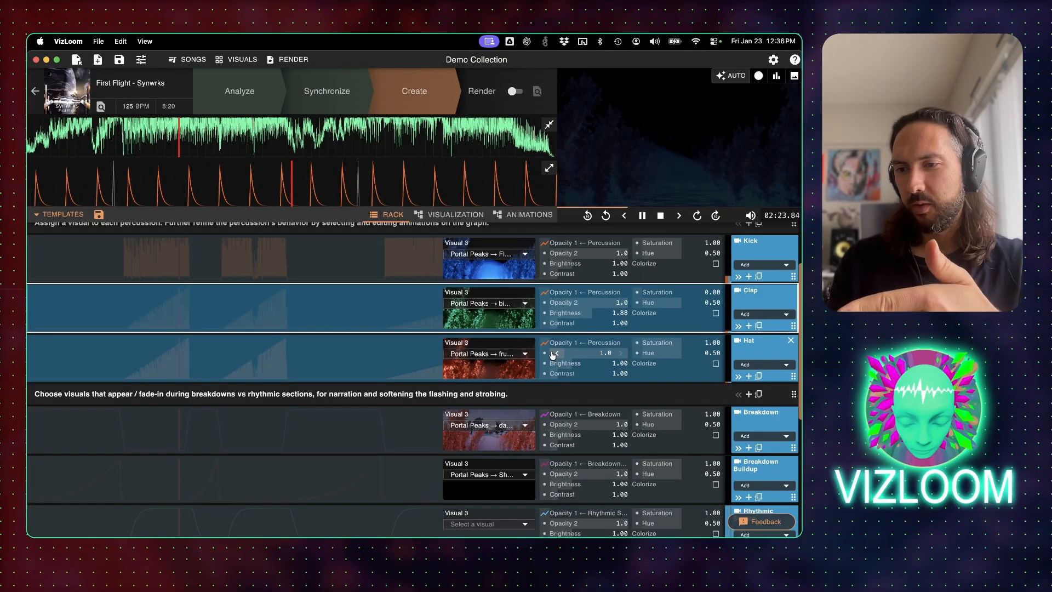
{"action": "left_click", "coordinate": [624, 345]}
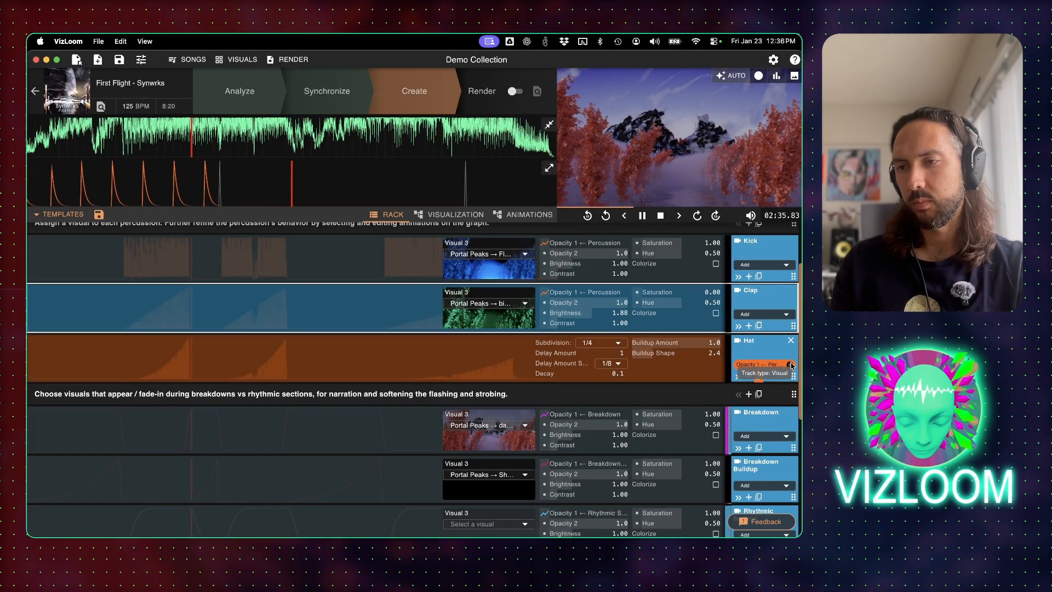
Assign the Portal Peaks Ships visual to the Rhythmic Section row and select that row
{"action": "scroll", "coordinate": [341, 423], "scroll_direction": "down", "scroll_amount": 5}
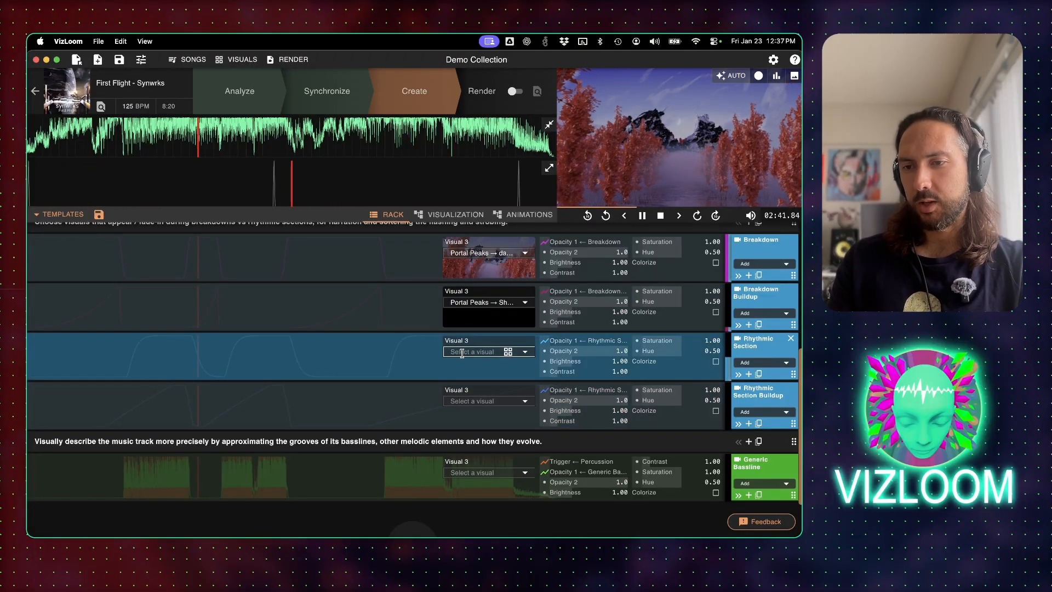
{"action": "left_click", "coordinate": [462, 353]}
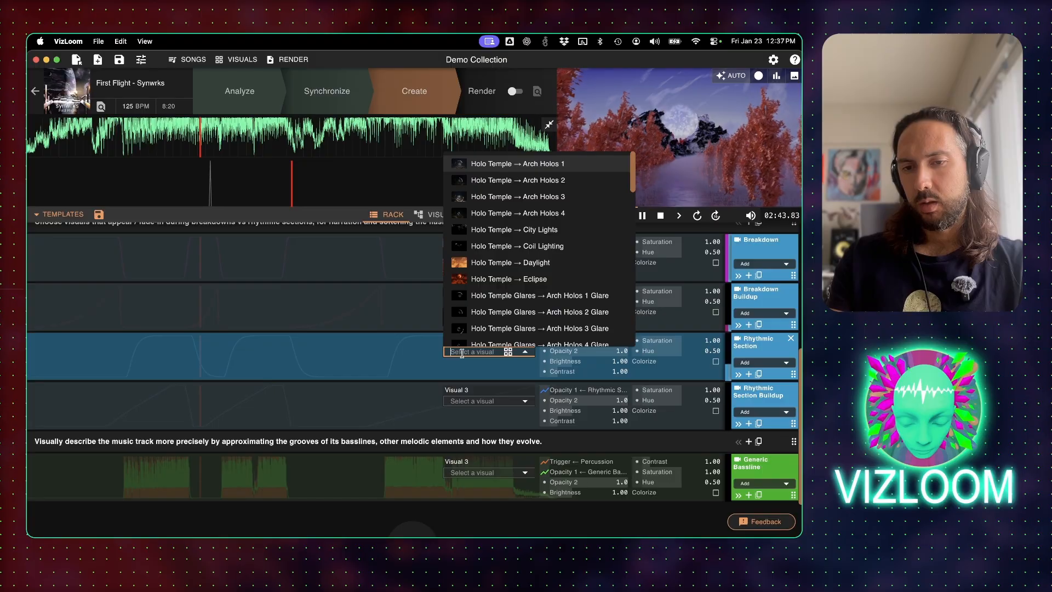
{"action": "type", "text": "ship"}
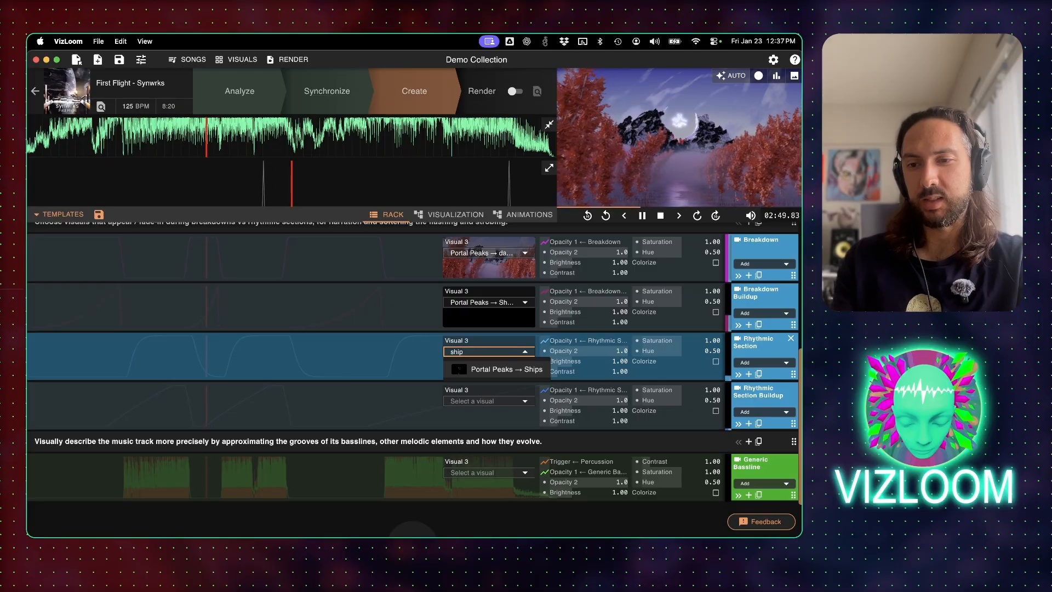
{"action": "key", "text": "Return"}
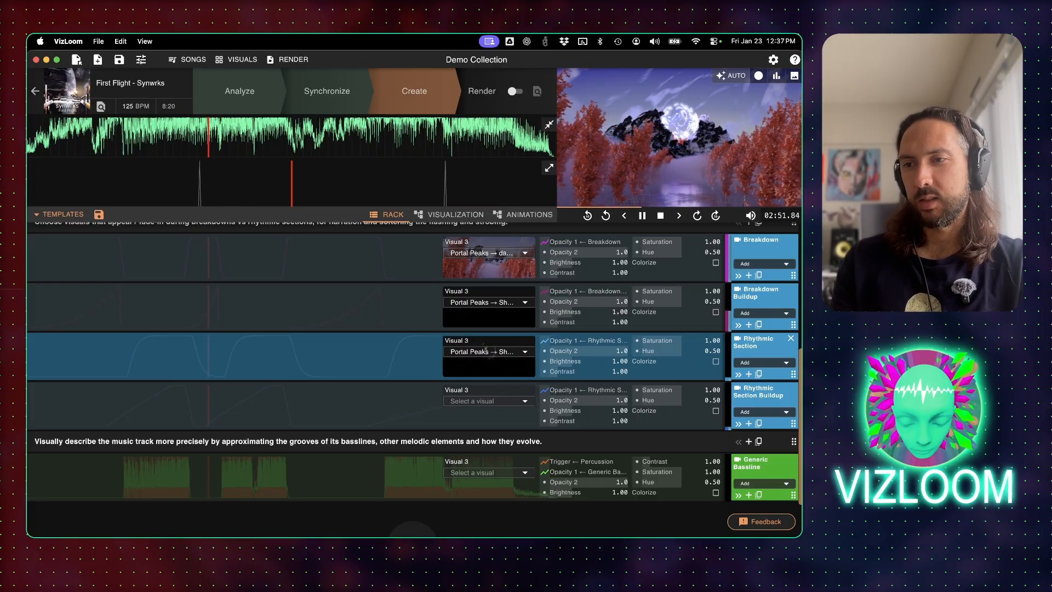
{"action": "left_click", "coordinate": [405, 366]}
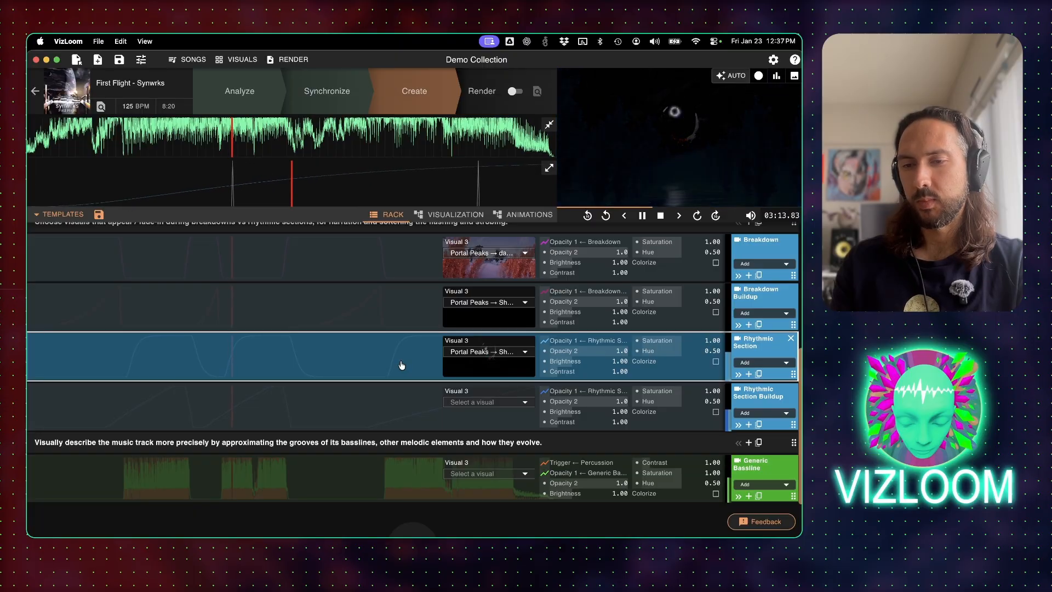
Search for "stars" and assign the Portal Peaks stars_loop visual to the Rhythmic Section Buildup row
{"action": "left_click", "coordinate": [404, 404]}
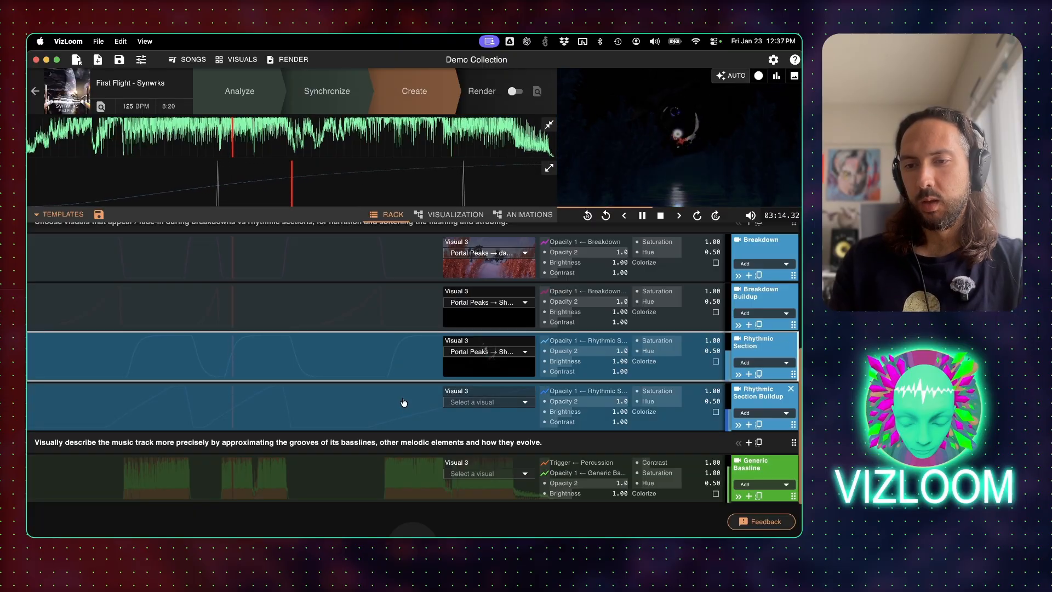
{"action": "left_click", "coordinate": [468, 403]}
{"action": "type", "text": "stars"}
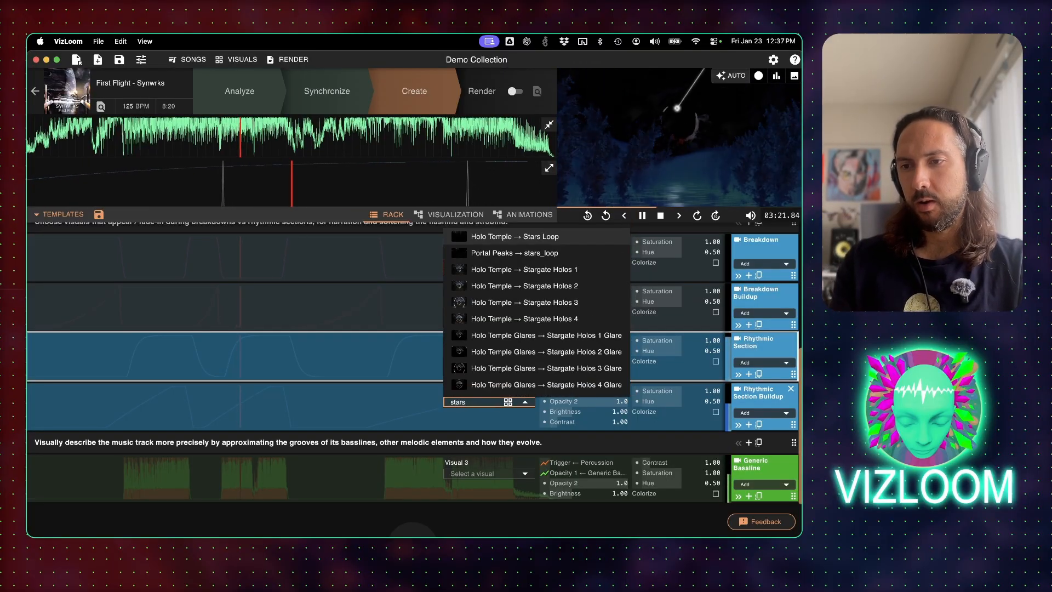
{"action": "key", "text": "Down"}
{"action": "key", "text": "Return"}
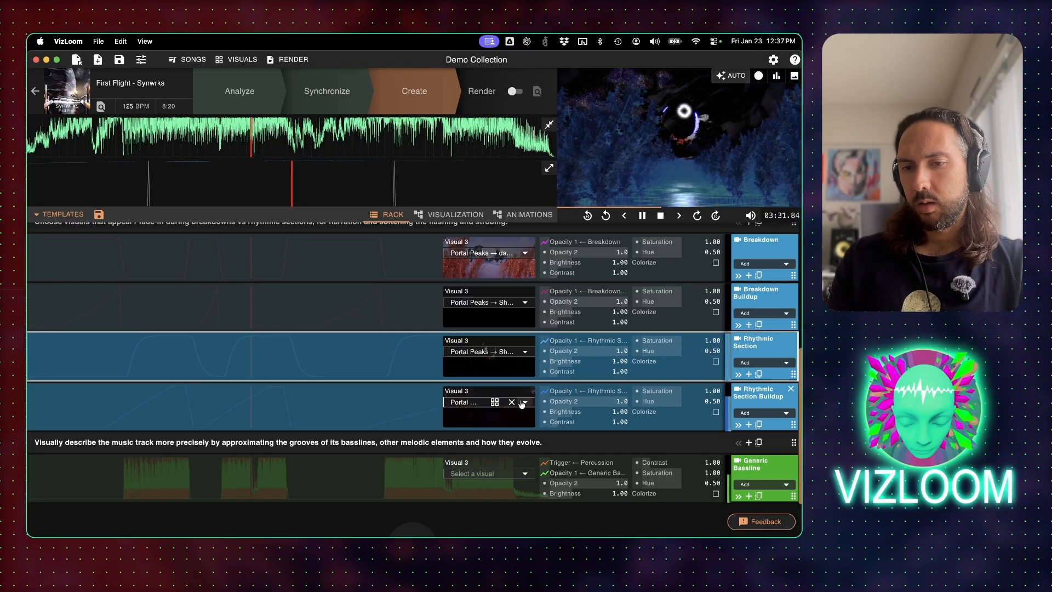
Duplicate the Breakdown row and assign the Portal Peaks stars_loop visual to the copy
{"action": "scroll", "coordinate": [522, 404], "scroll_direction": "up", "scroll_amount": 2}
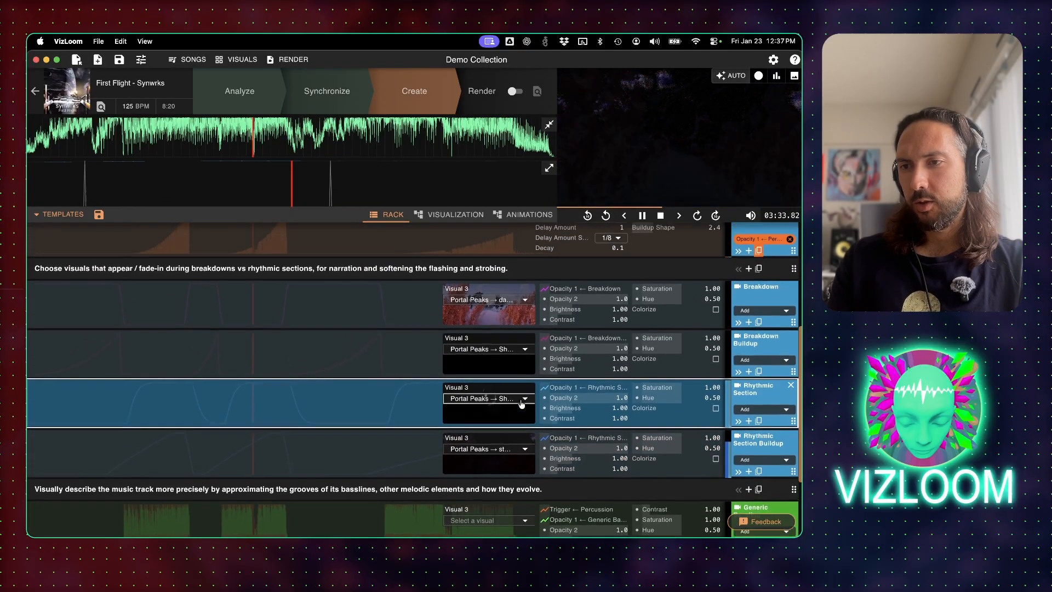
{"action": "scroll", "coordinate": [521, 404], "scroll_direction": "up", "scroll_amount": 3}
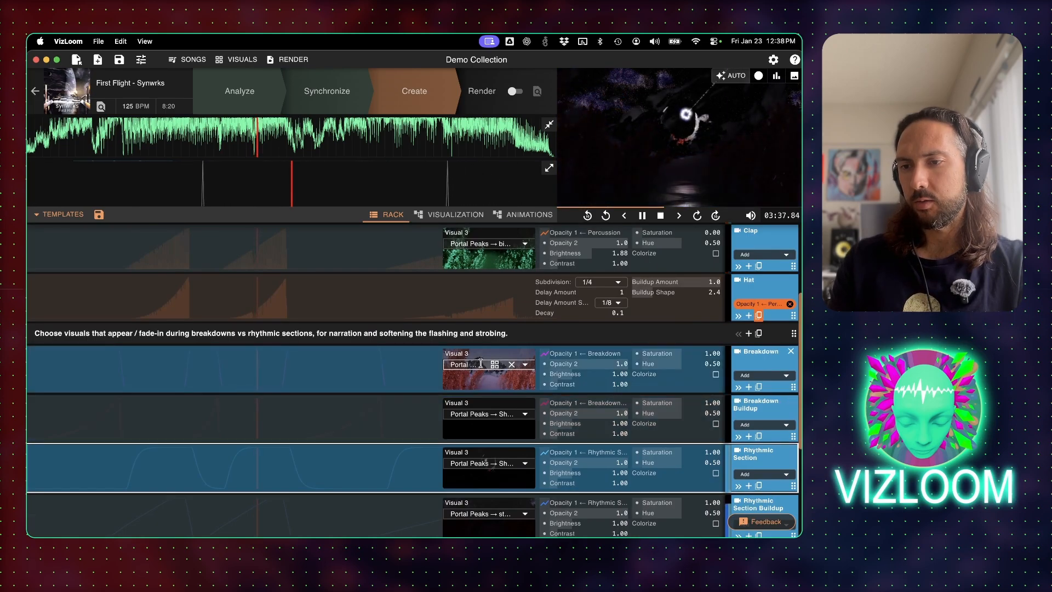
{"action": "left_click", "coordinate": [758, 387]}
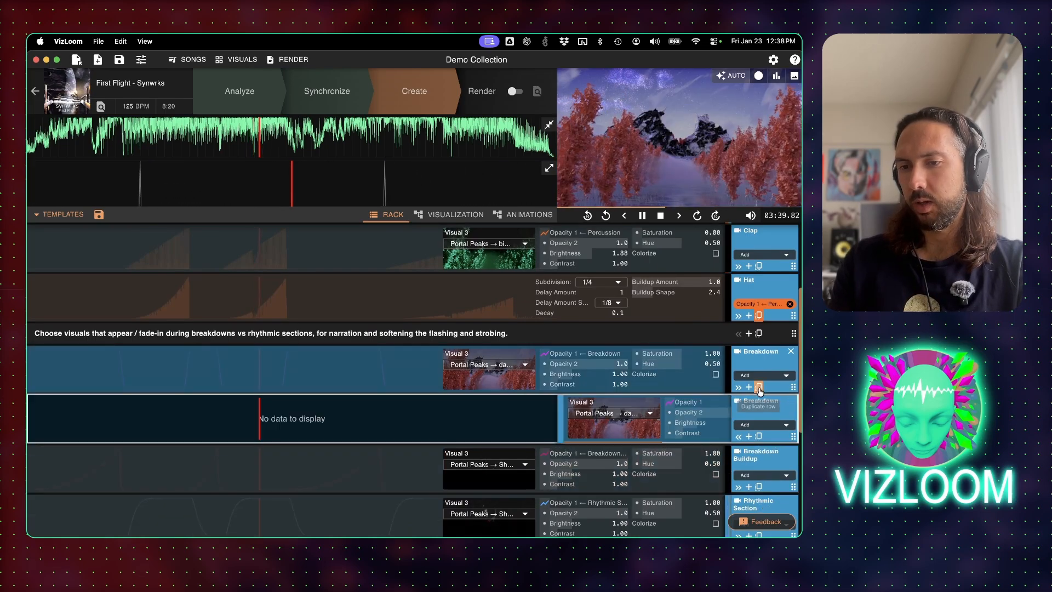
{"action": "left_click", "coordinate": [594, 413]}
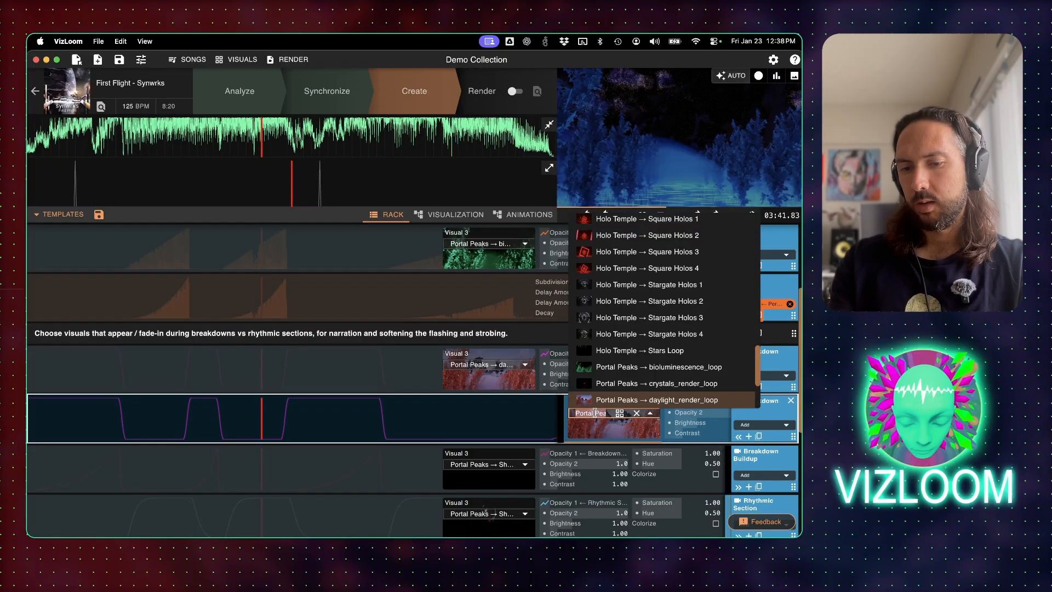
{"action": "type", "text": "stars"}
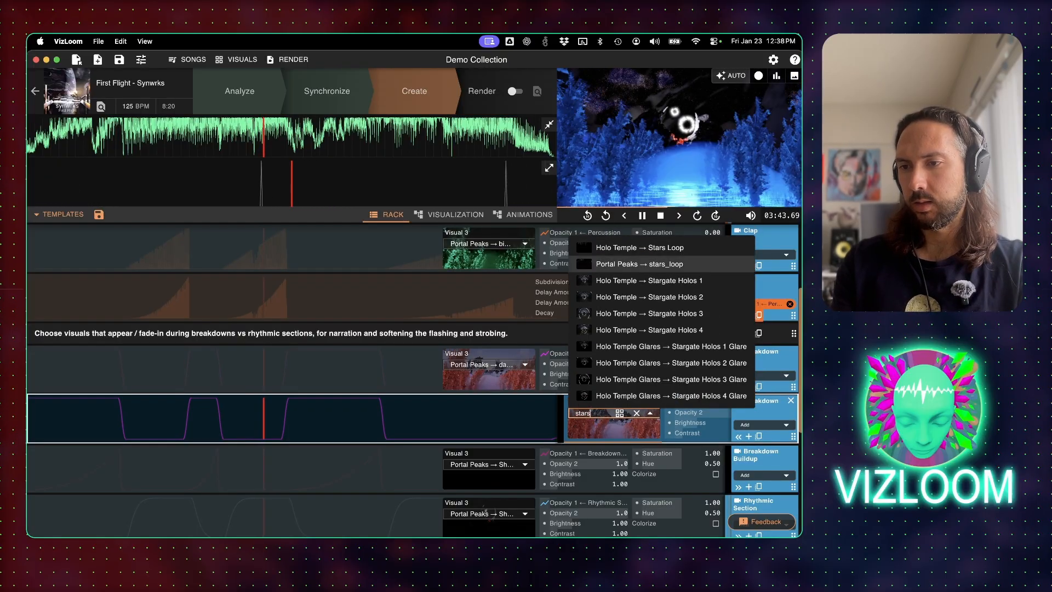
{"action": "left_click", "coordinate": [639, 264]}
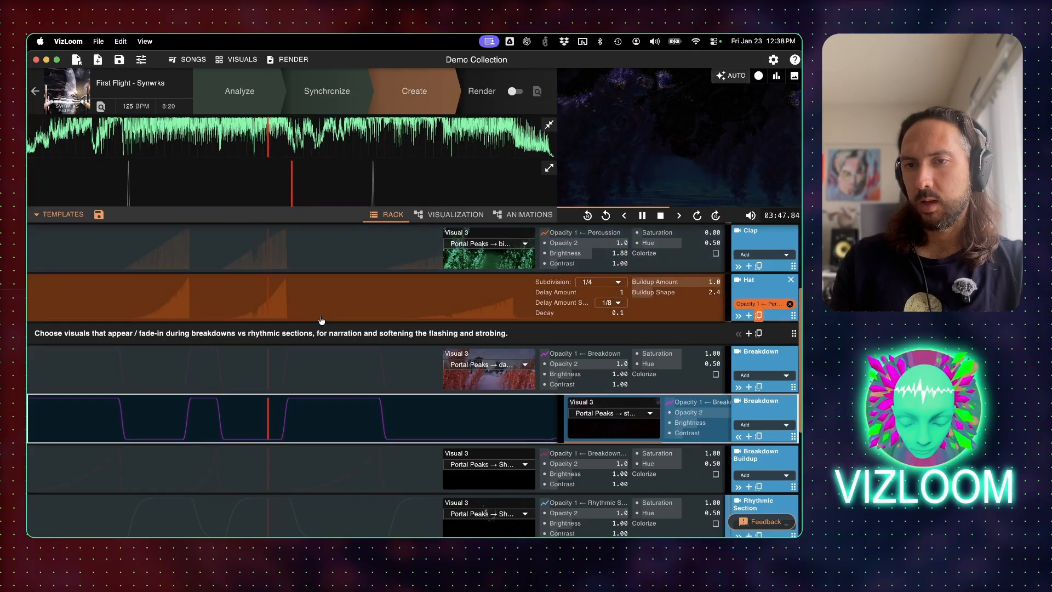
Skip playback forward through the song's breakdown to preview the stars layered over the daylight visual
{"action": "key", "text": "Right"}
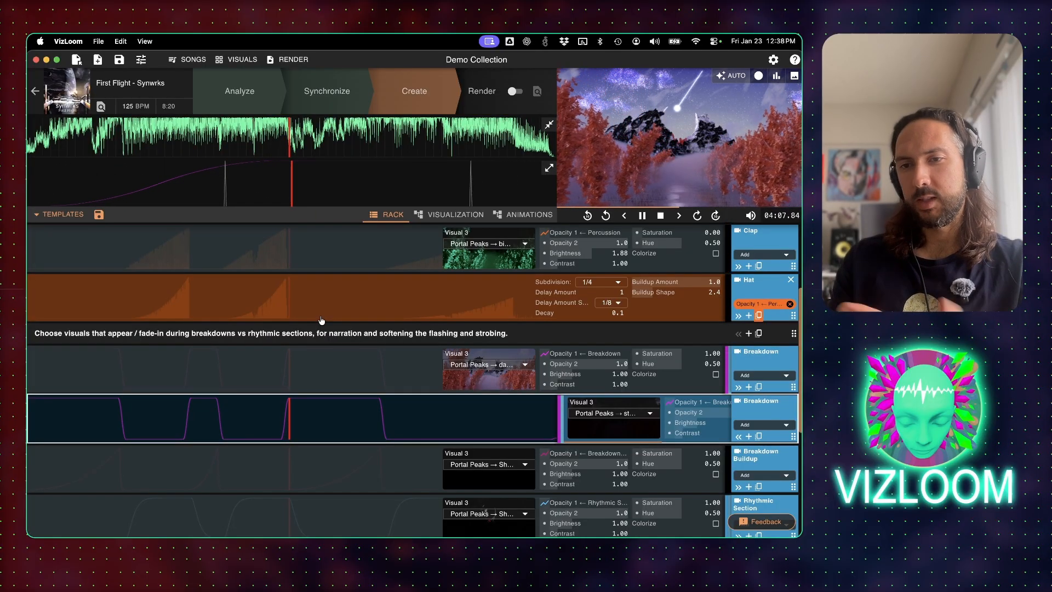
{"action": "key", "text": "Right"}
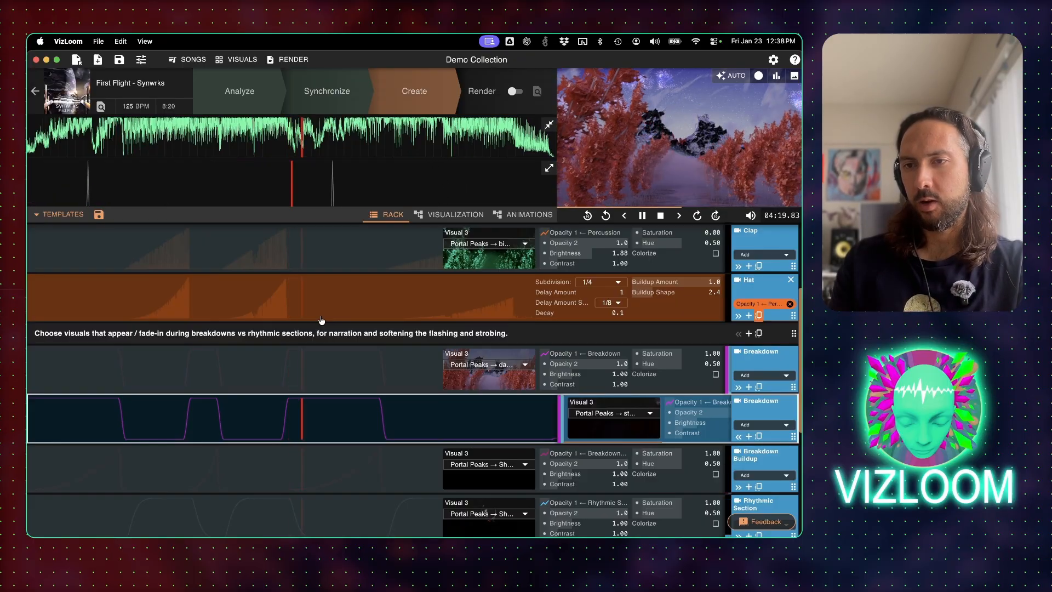
{"action": "key", "text": "Right"}
{"action": "key", "text": "Right"}
{"action": "key", "text": "Right"}
{"action": "key", "text": "Right"}
{"action": "key", "text": "Right"}
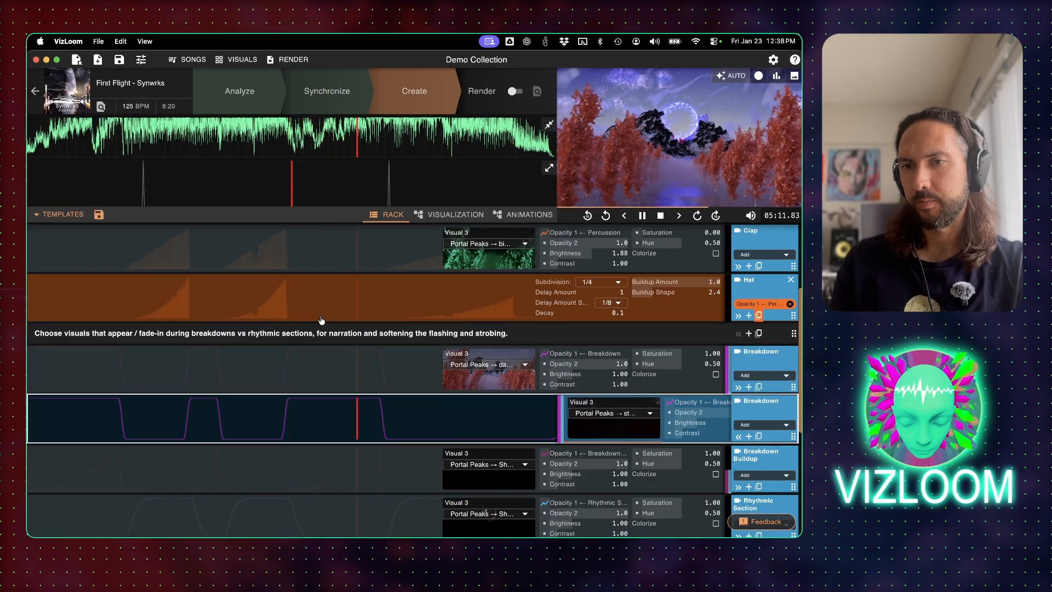
{"action": "key", "text": "Right"}
{"action": "key", "text": "Right"}
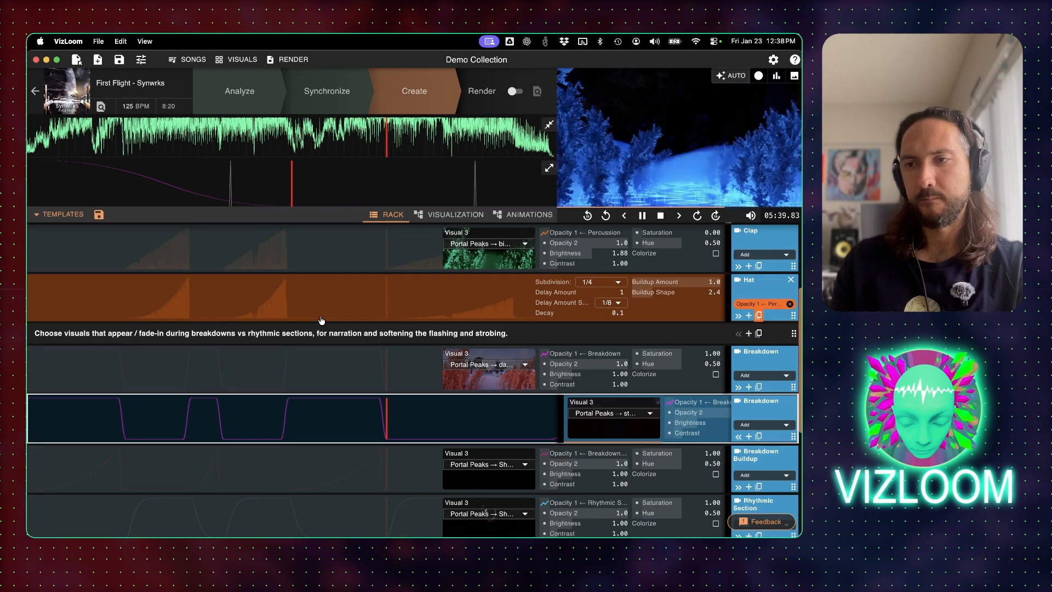
Review the rack rows and preview the video at several other points in the song, ending with playback paused
{"action": "scroll", "coordinate": [282, 412], "scroll_direction": "down", "scroll_amount": 3}
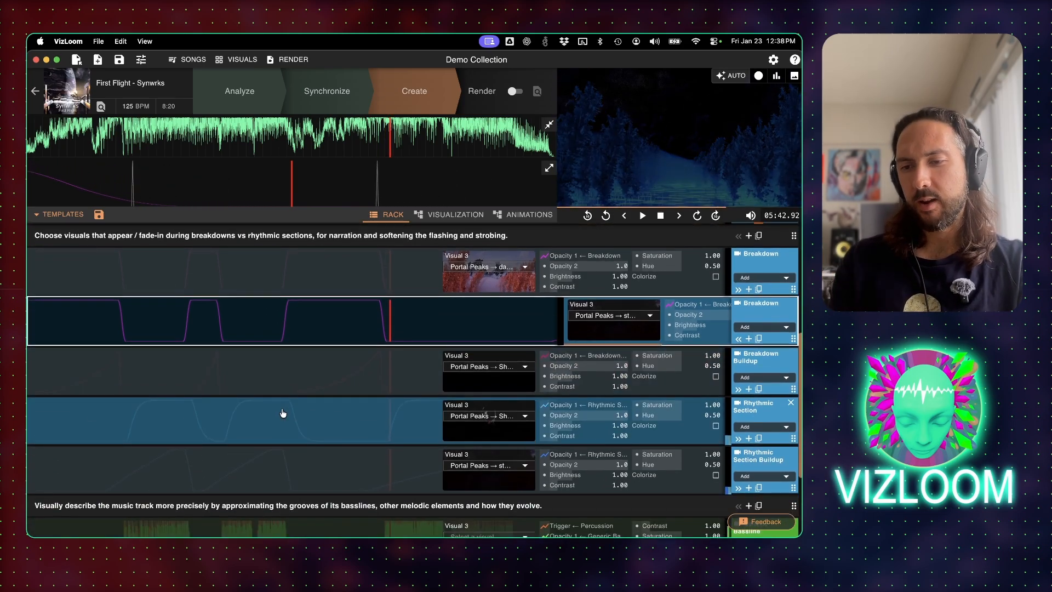
{"action": "scroll", "coordinate": [283, 412], "scroll_direction": "down", "scroll_amount": 2}
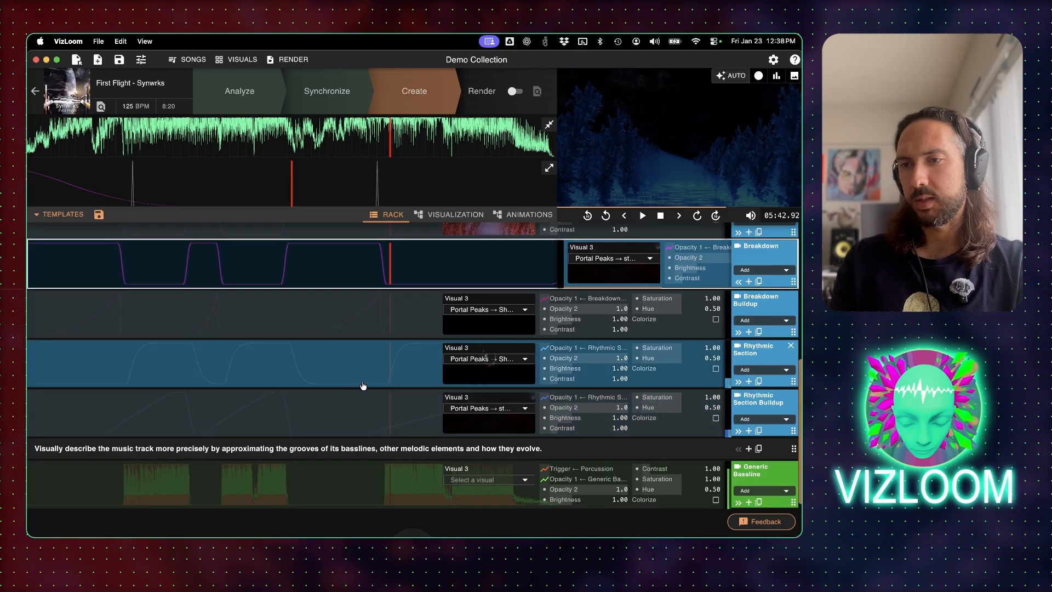
{"action": "scroll", "coordinate": [364, 385], "scroll_direction": "up", "scroll_amount": 4}
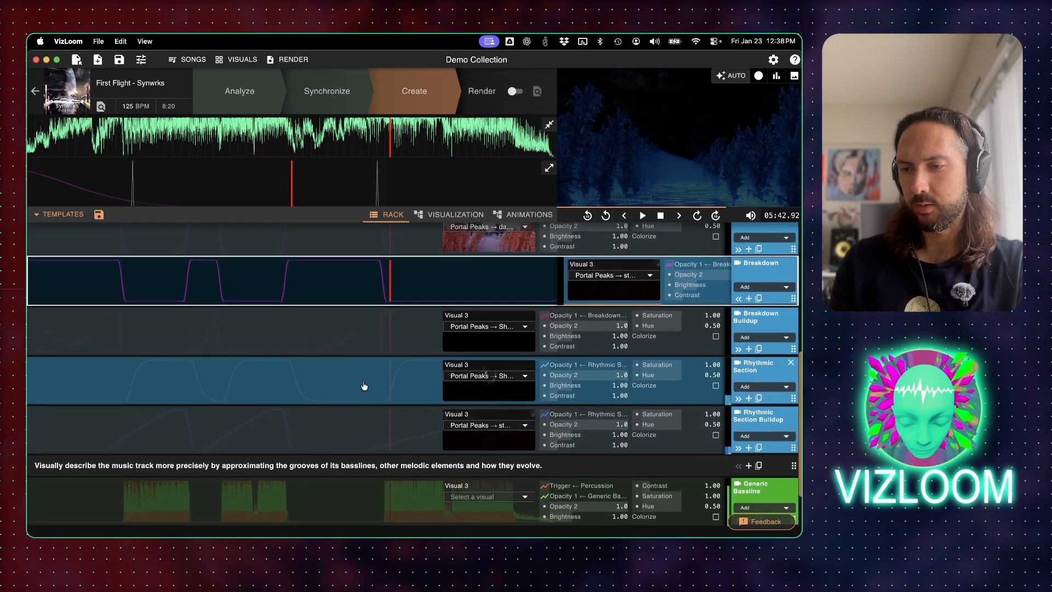
{"action": "scroll", "coordinate": [365, 386], "scroll_direction": "up", "scroll_amount": 2}
{"action": "left_click", "coordinate": [428, 134]}
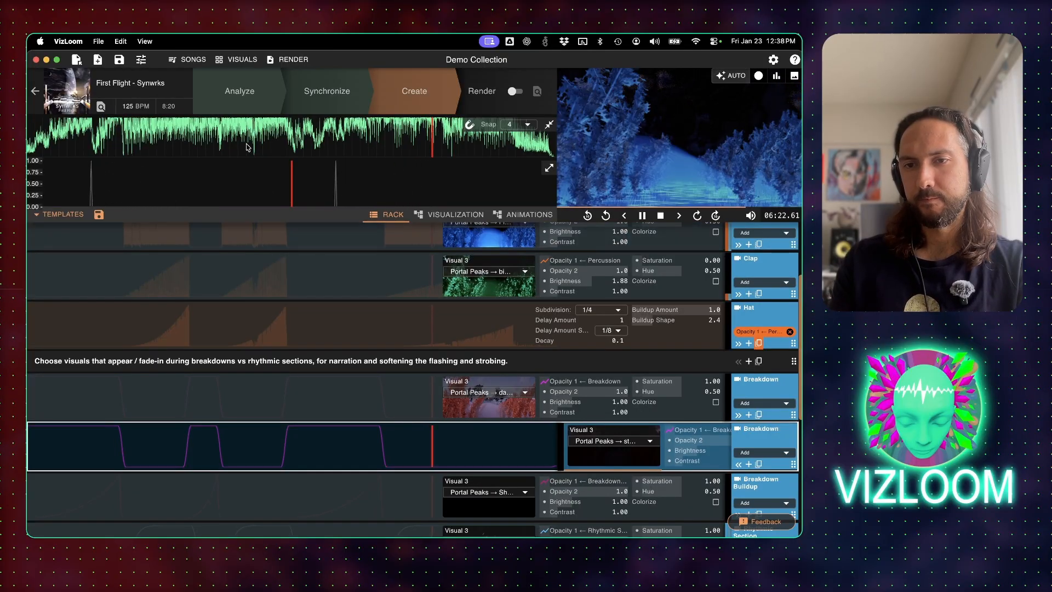
{"action": "left_click", "coordinate": [267, 128]}
{"action": "left_click", "coordinate": [226, 131]}
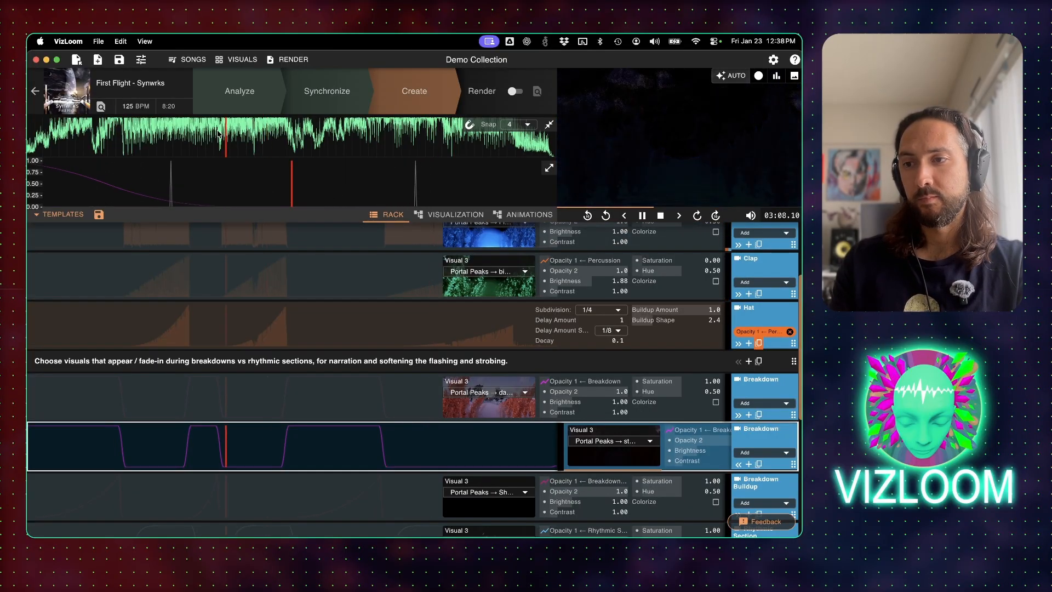
{"action": "left_click", "coordinate": [164, 134]}
{"action": "left_click", "coordinate": [145, 135]}
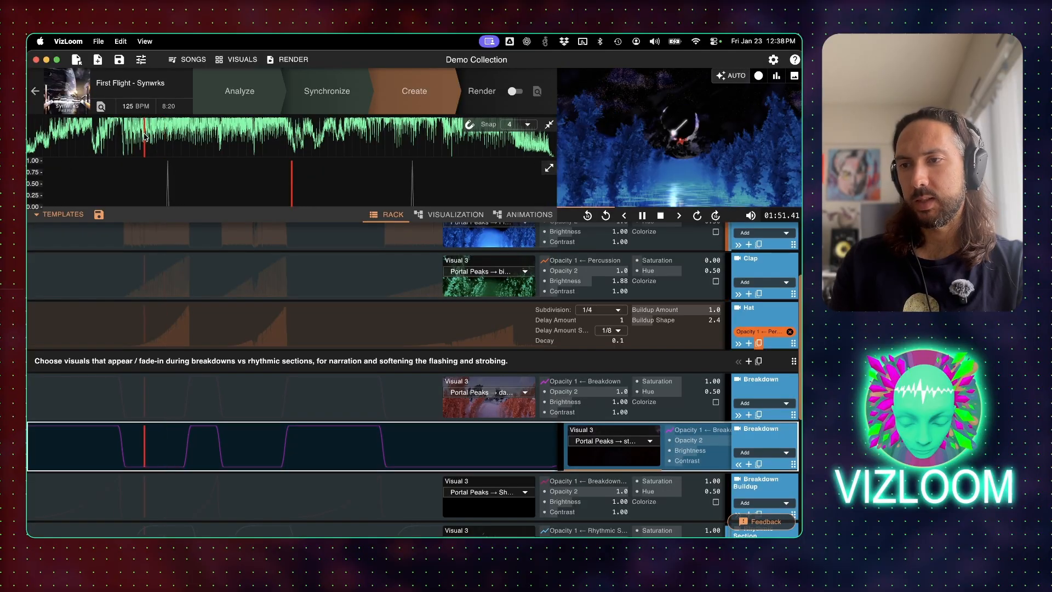
{"action": "scroll", "coordinate": [300, 449], "scroll_direction": "up", "scroll_amount": 3}
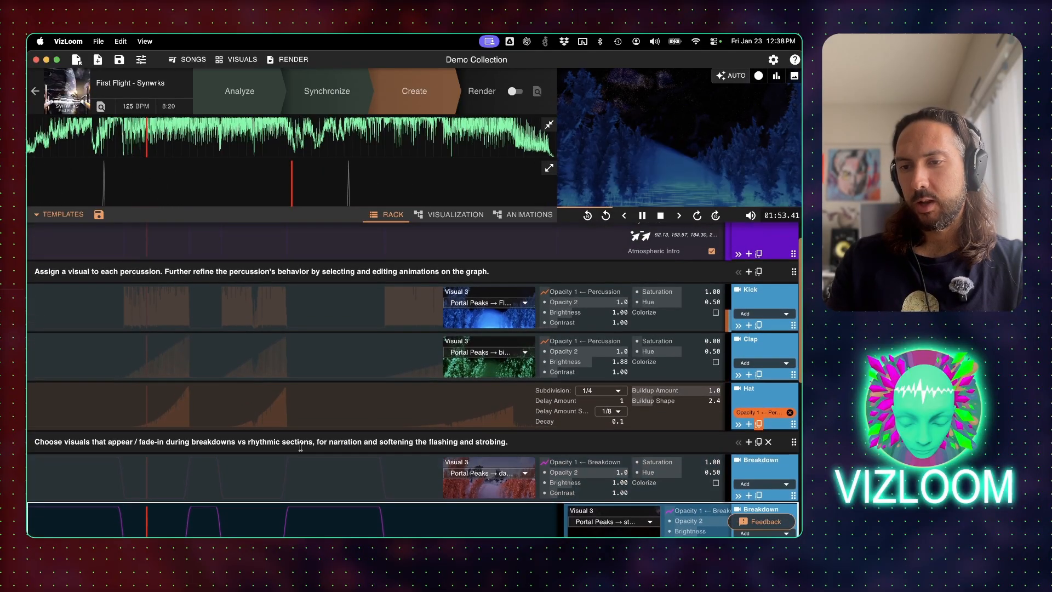
{"action": "scroll", "coordinate": [301, 451], "scroll_direction": "down", "scroll_amount": 2}
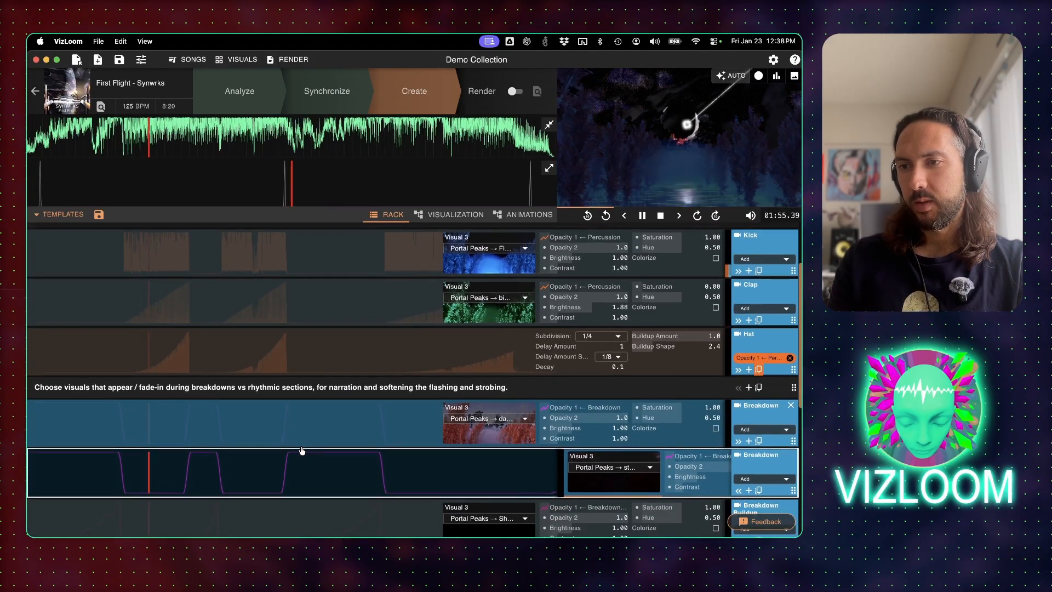
{"action": "key", "text": "space"}
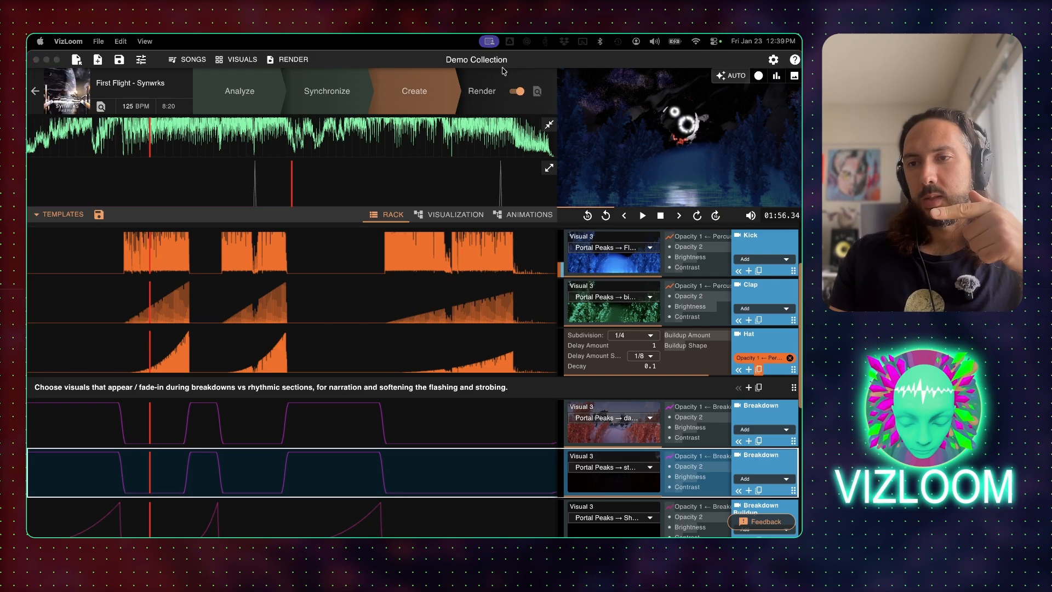
Queue First Flight for rendering, check its render filename and destination settings, and return to the songs list
{"action": "left_click", "coordinate": [522, 65]}
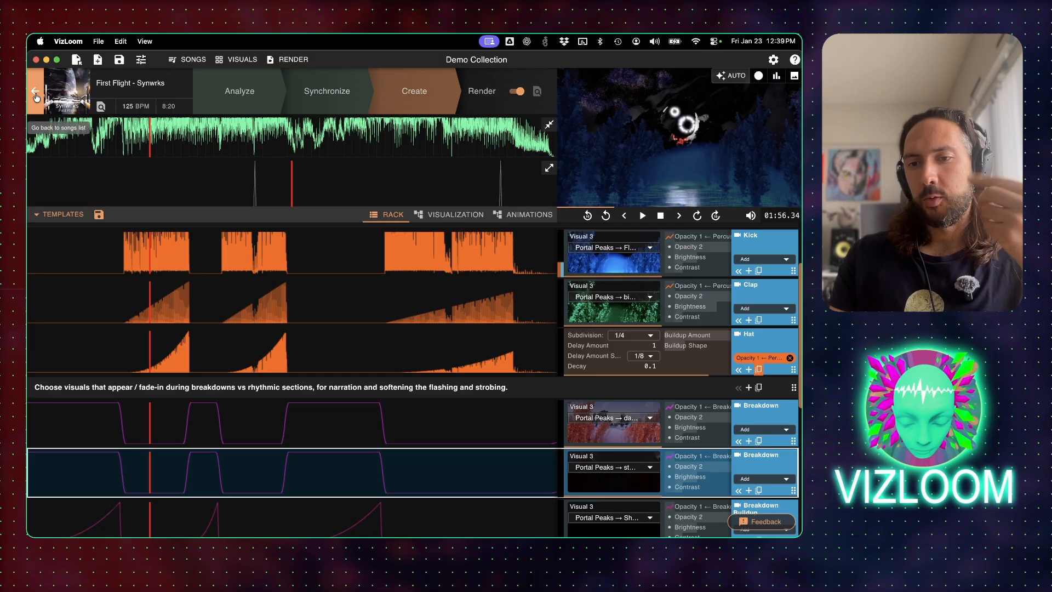
{"action": "left_click", "coordinate": [482, 91]}
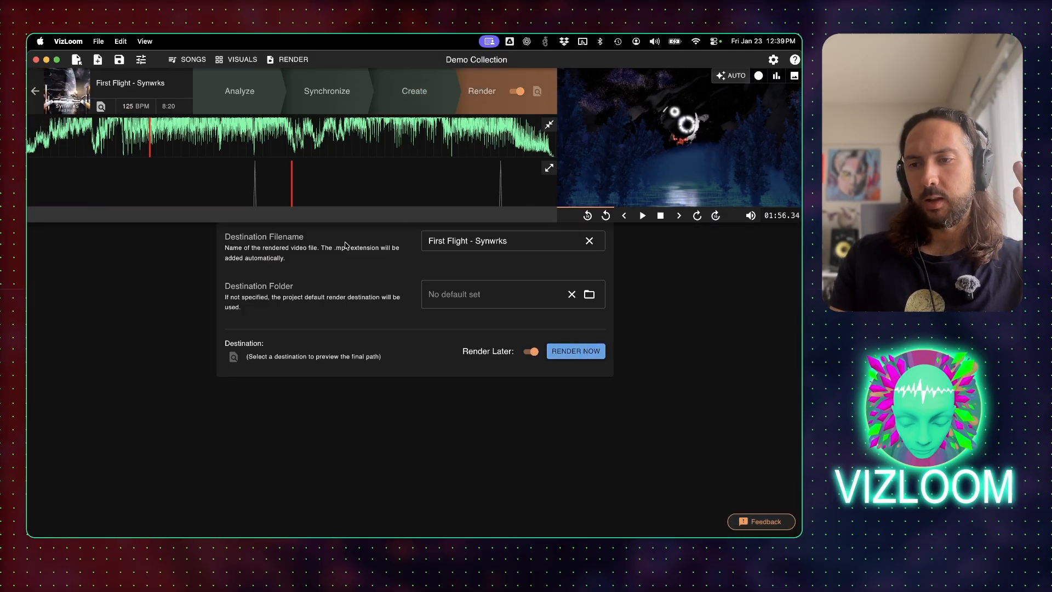
{"action": "left_click", "coordinate": [35, 91]}
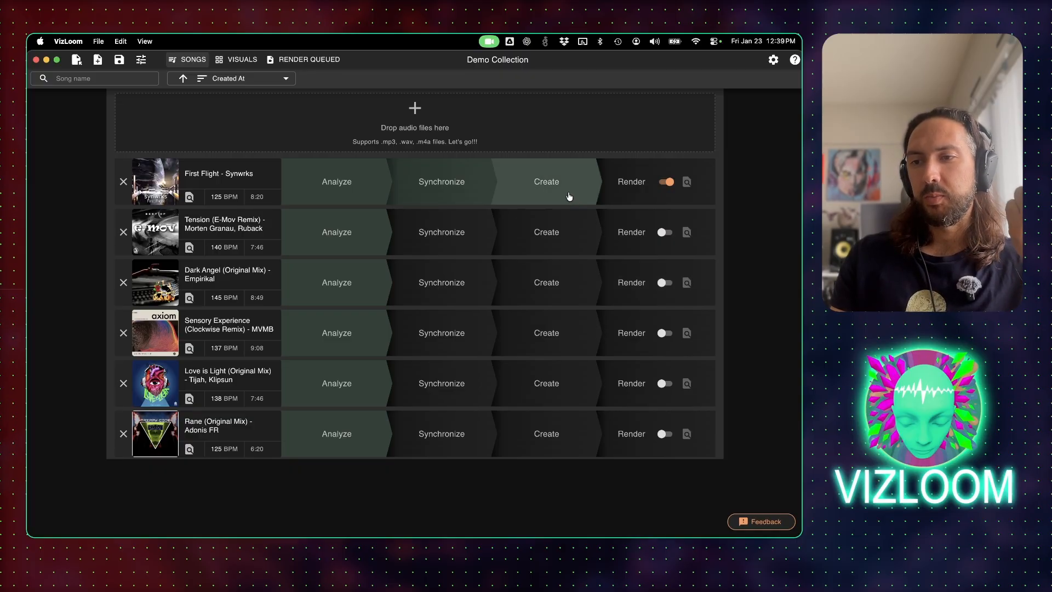
Set the collection's renders destination folder and start rendering the queued First Flight video
{"action": "left_click", "coordinate": [294, 61]}
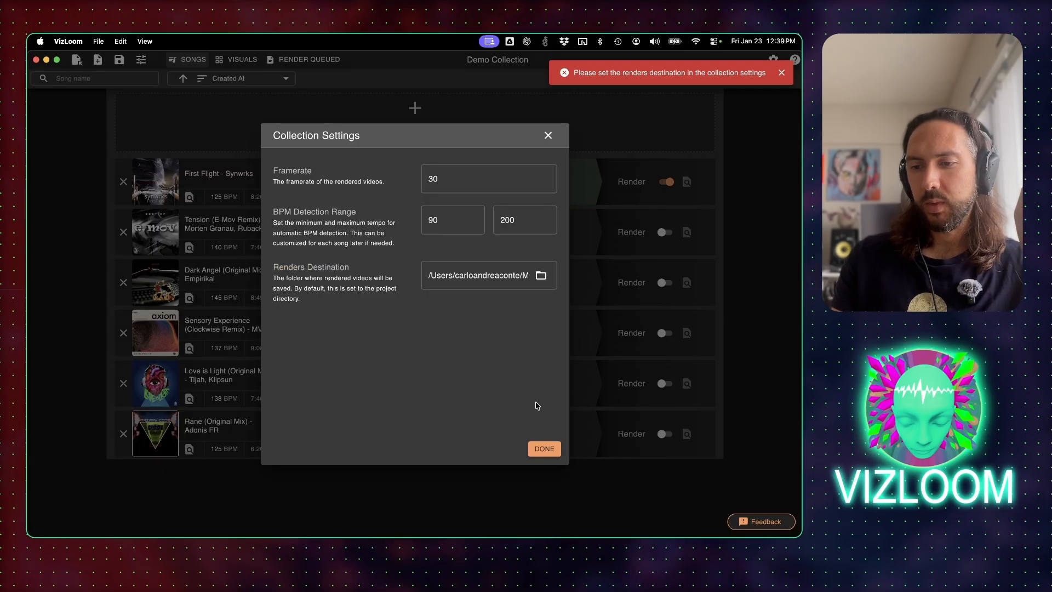
{"action": "left_click", "coordinate": [545, 449]}
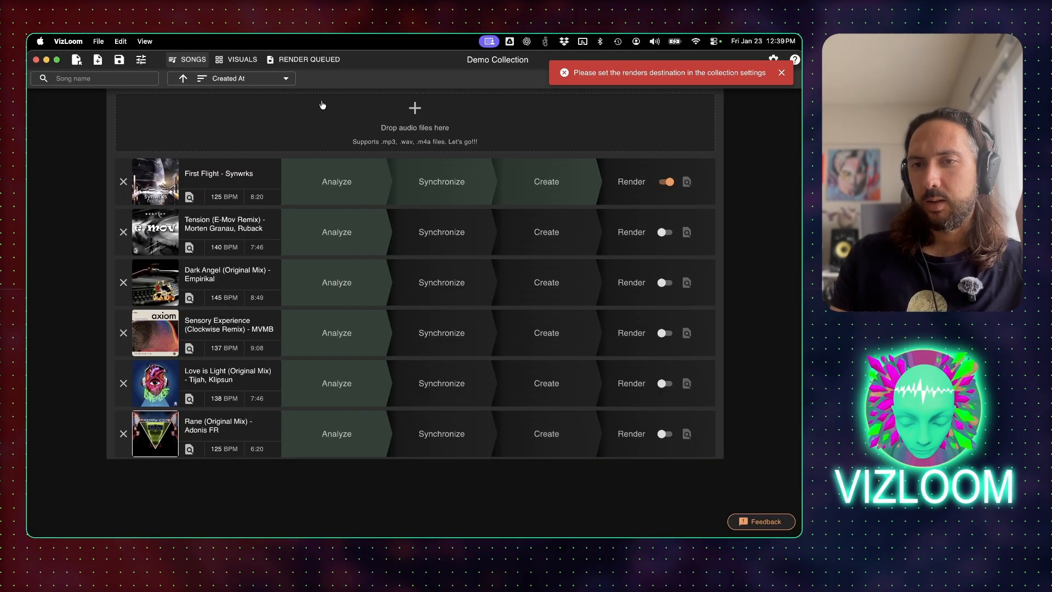
{"action": "left_click", "coordinate": [296, 61]}
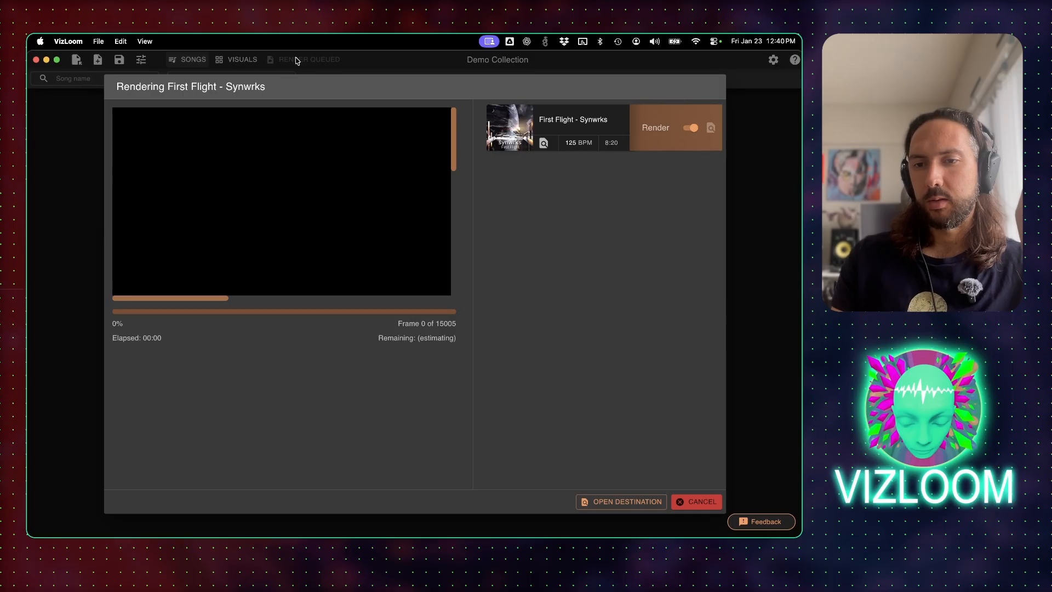